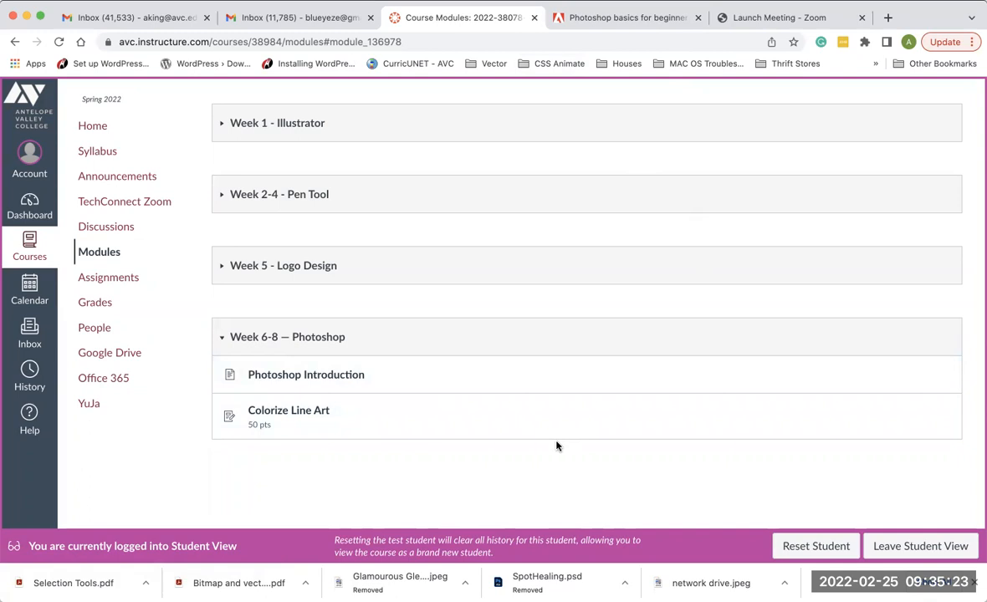
Step: Open the Colorize Line Art assignment and review its goal, image downloads and painting instructions
left_click(309, 414)
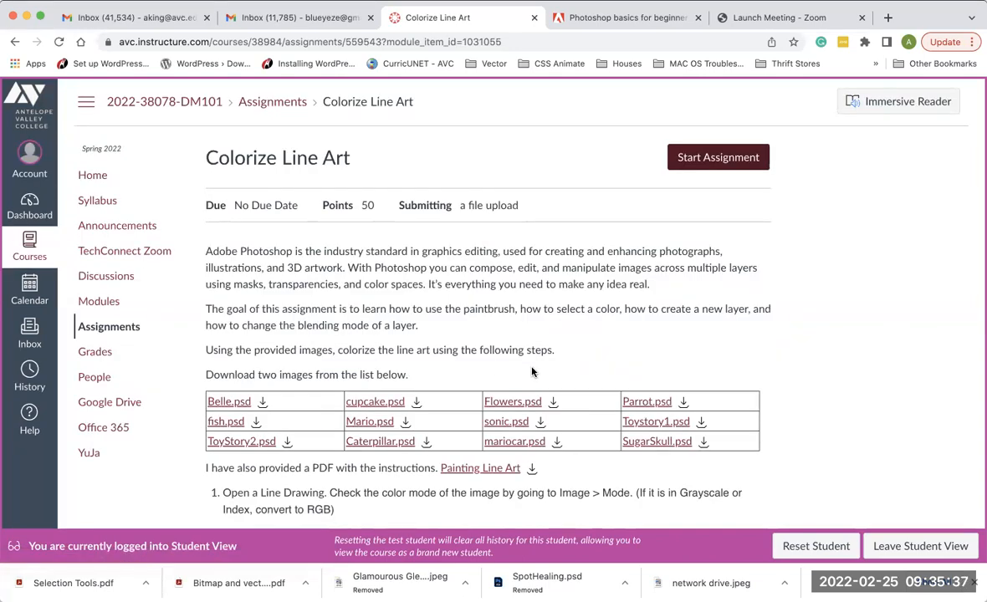
scroll(532, 372, "down", 1)
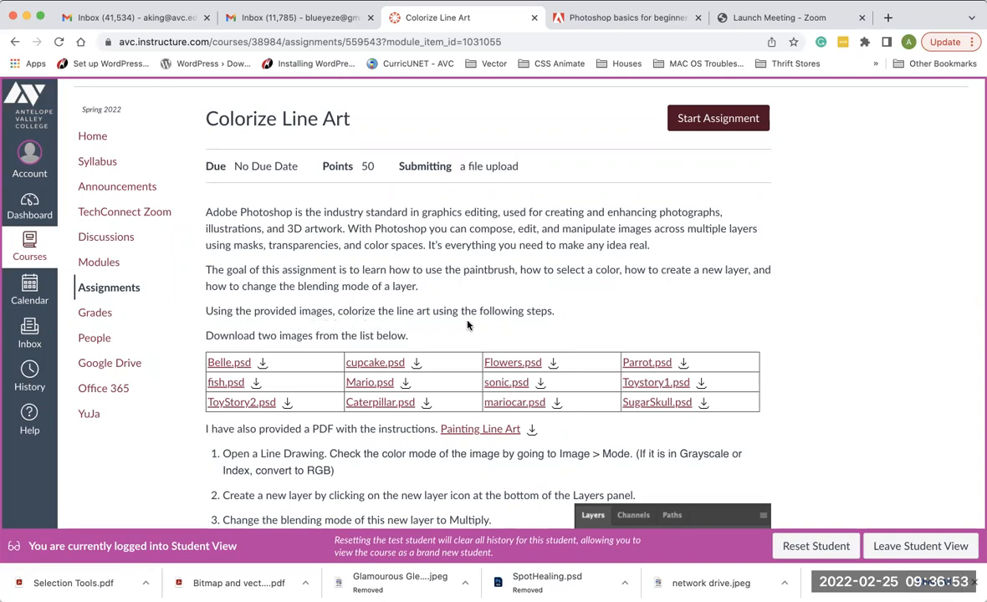
scroll(544, 328, "down", 5)
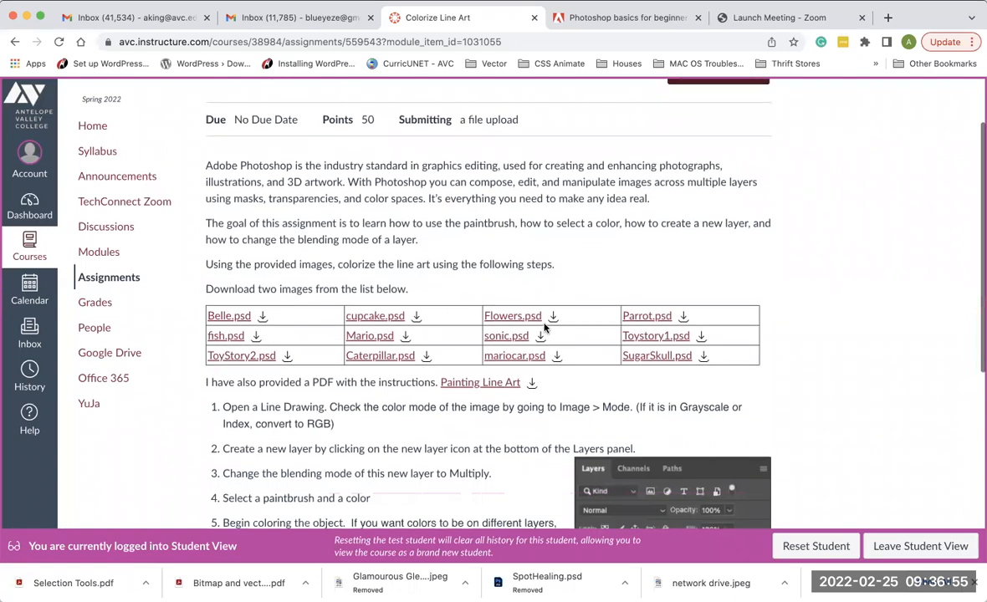
scroll(544, 328, "down", 1)
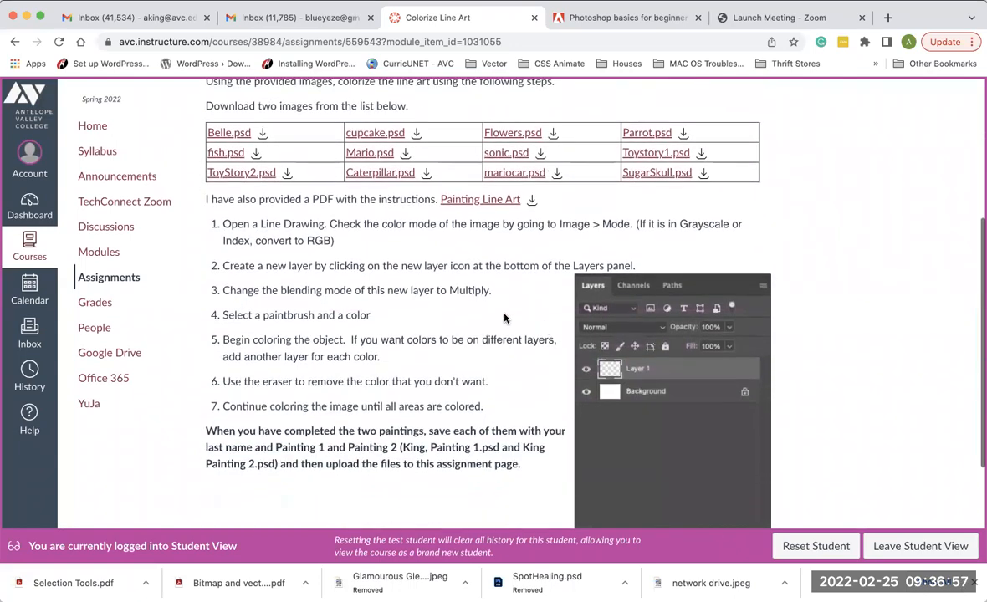
scroll(462, 307, "up", 3)
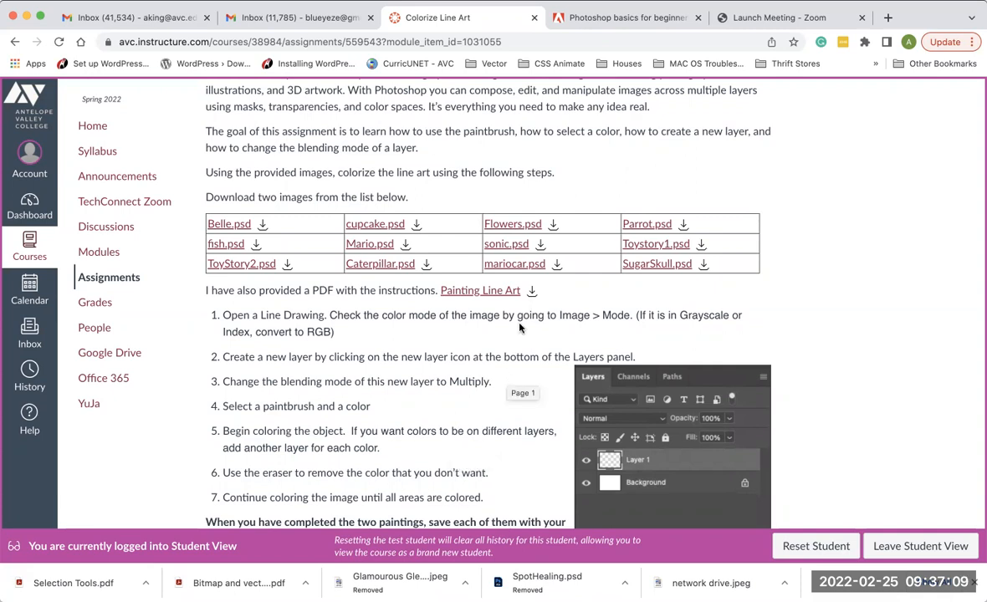
Step: View the Painting Line Art PDF, examining its numbered steps, tool and layer diagrams and colored example, and close the preview
left_click(496, 293)
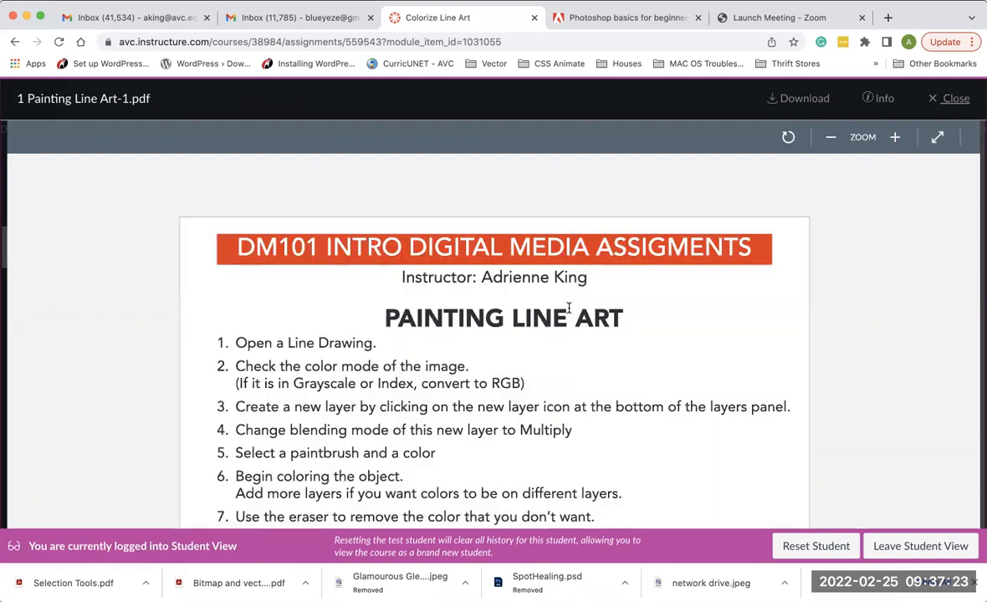
scroll(569, 310, "down", 3)
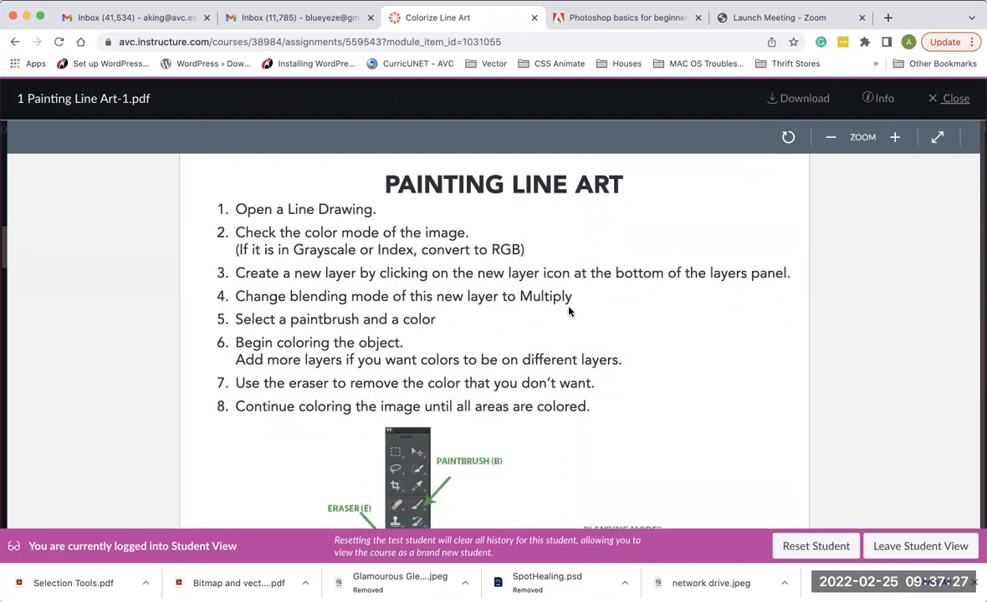
scroll(569, 312, "down", 2)
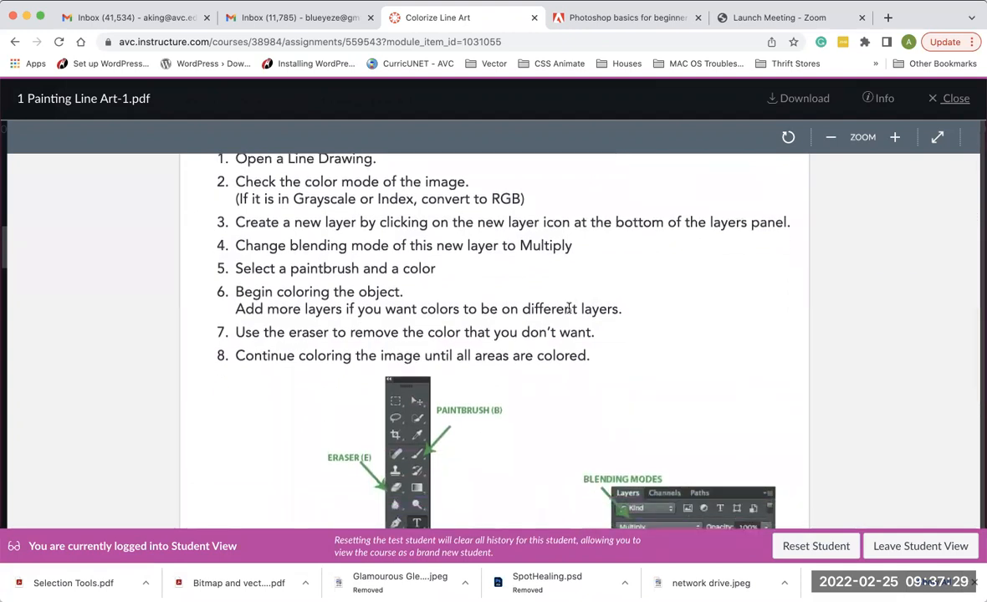
scroll(569, 309, "down", 1)
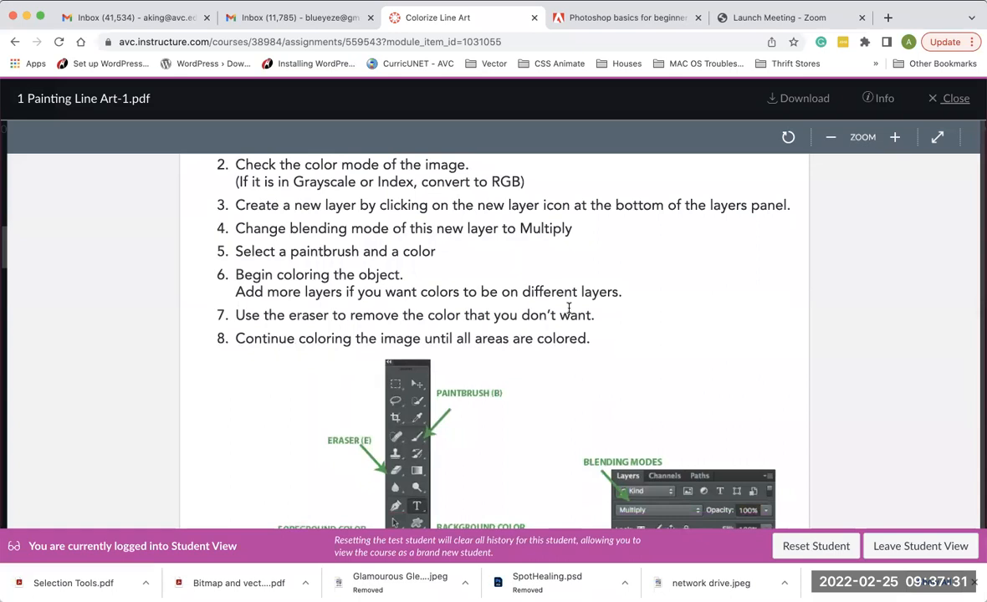
scroll(569, 310, "down", 2)
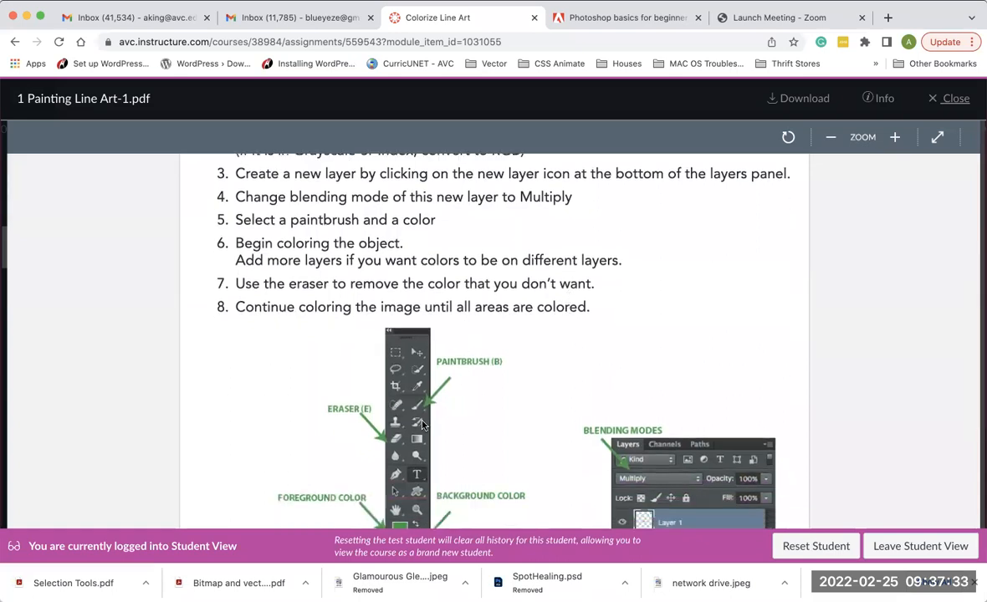
scroll(384, 433, "down", 3)
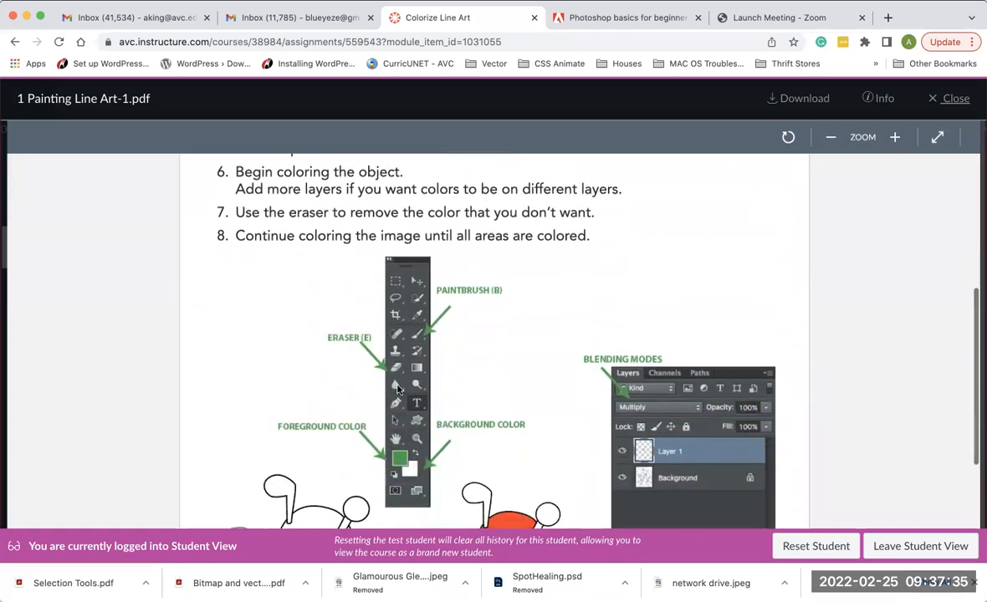
scroll(636, 418, "down", 4)
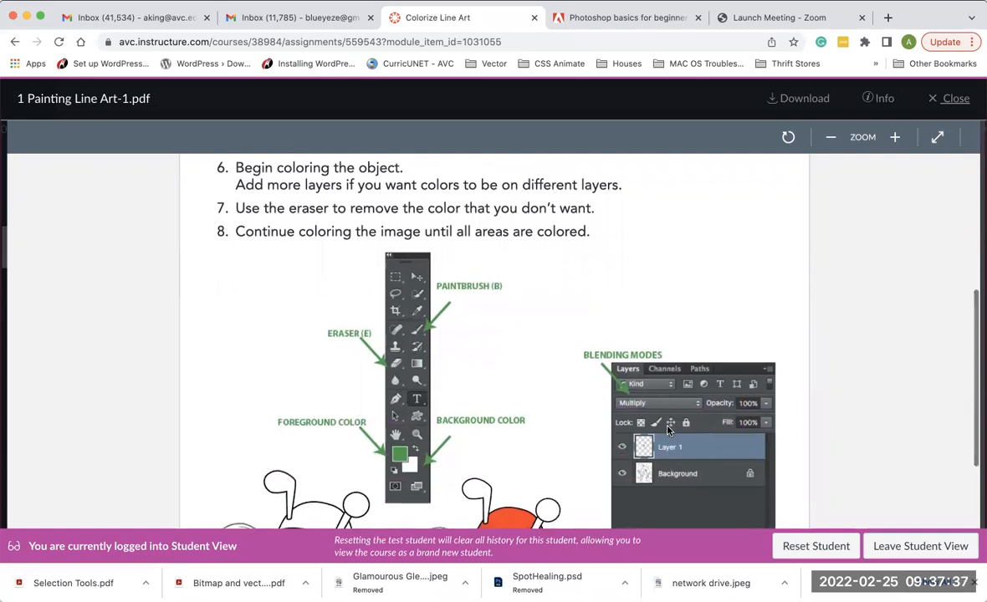
scroll(667, 430, "down", 4)
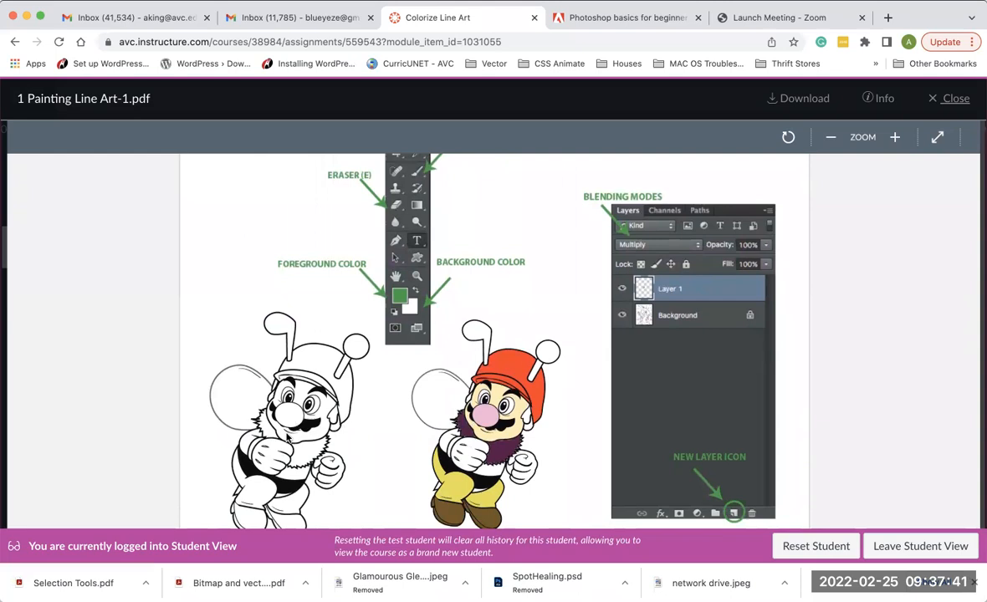
scroll(297, 418, "down", 3)
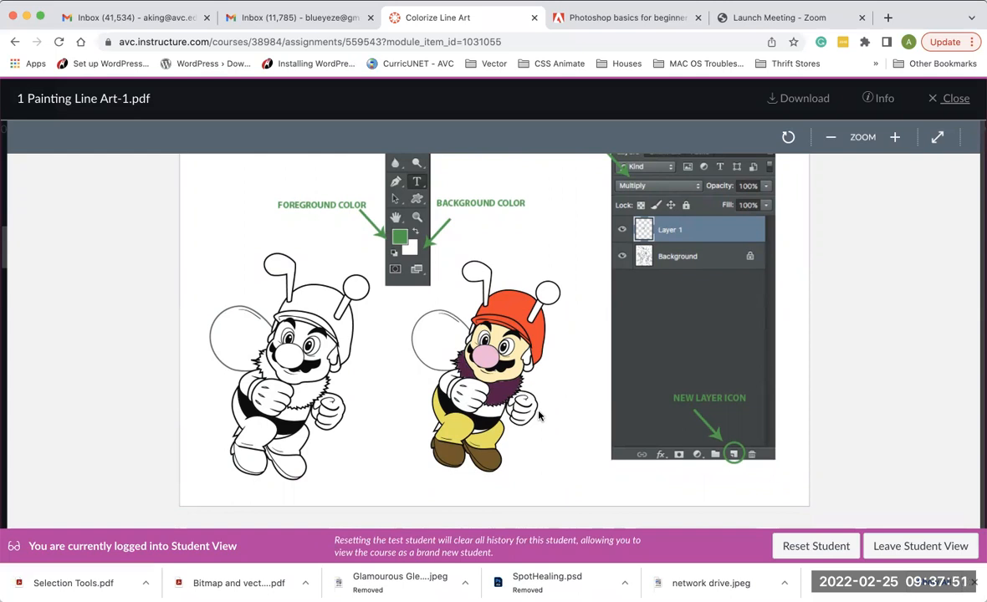
scroll(728, 292, "up", 10)
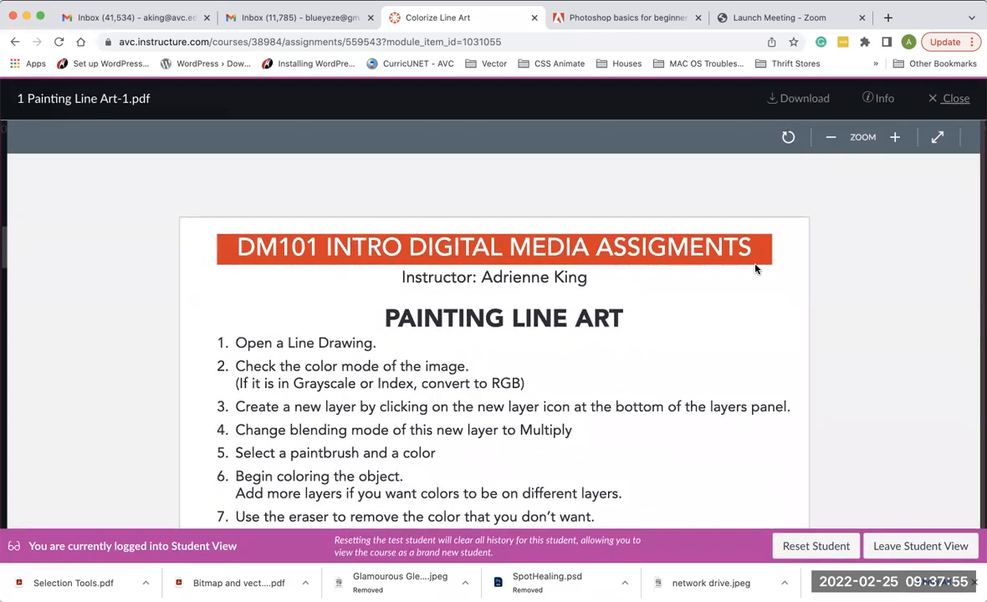
left_click(954, 100)
Step: Reread the assignment's coloring steps and the requirements for naming and uploading the two finished paintings
scroll(516, 299, "down", 3)
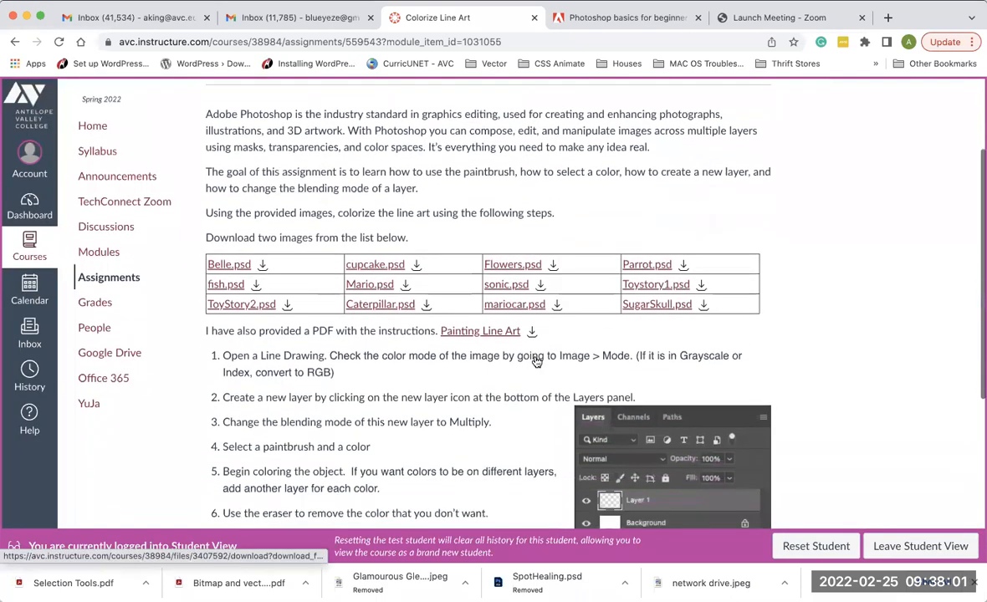
scroll(536, 361, "down", 2)
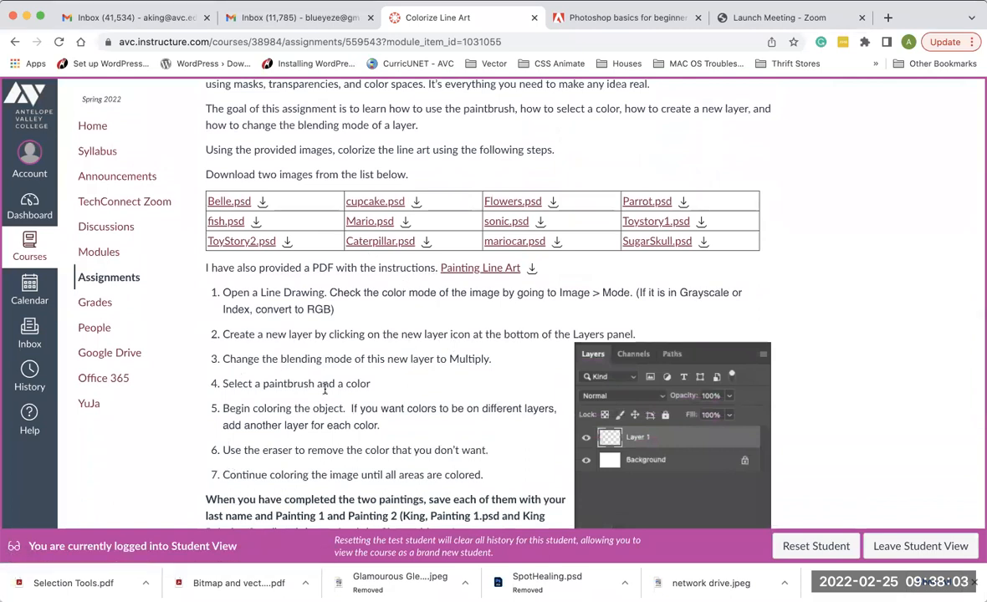
scroll(338, 398, "down", 3)
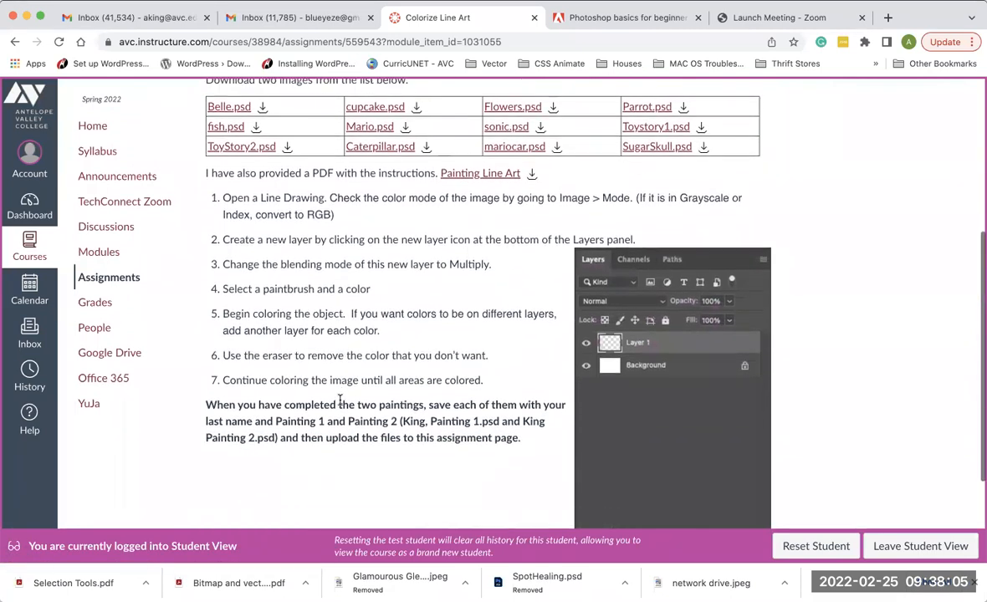
scroll(339, 401, "up", 3)
scroll(340, 400, "up", 2)
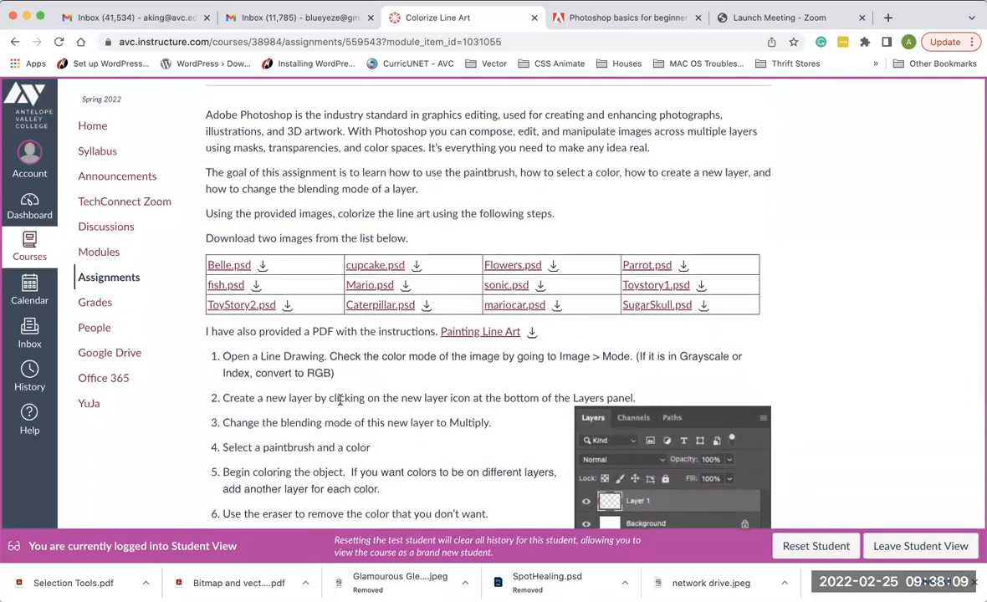
scroll(339, 400, "down", 2)
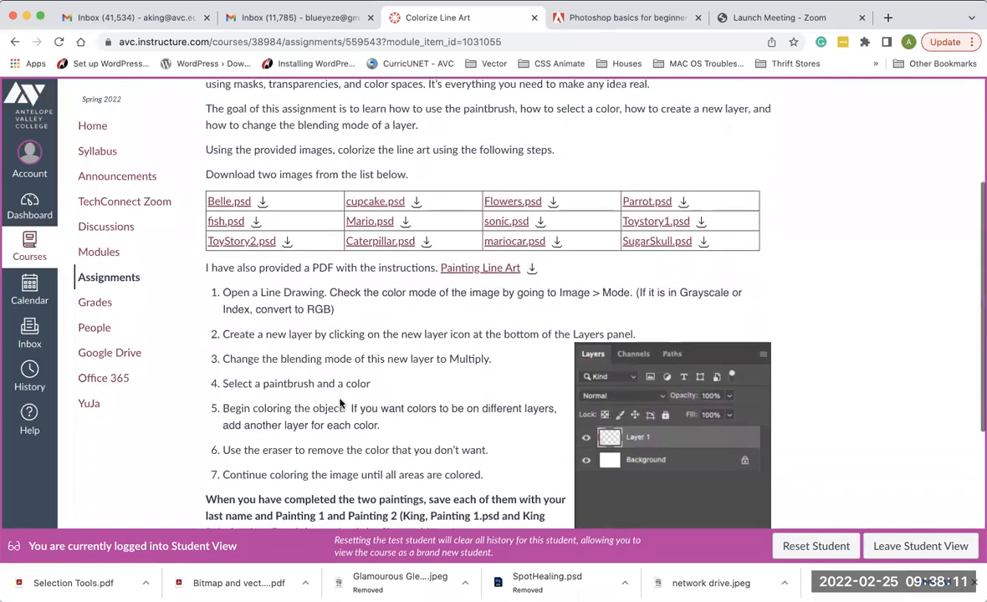
scroll(339, 400, "up", 2)
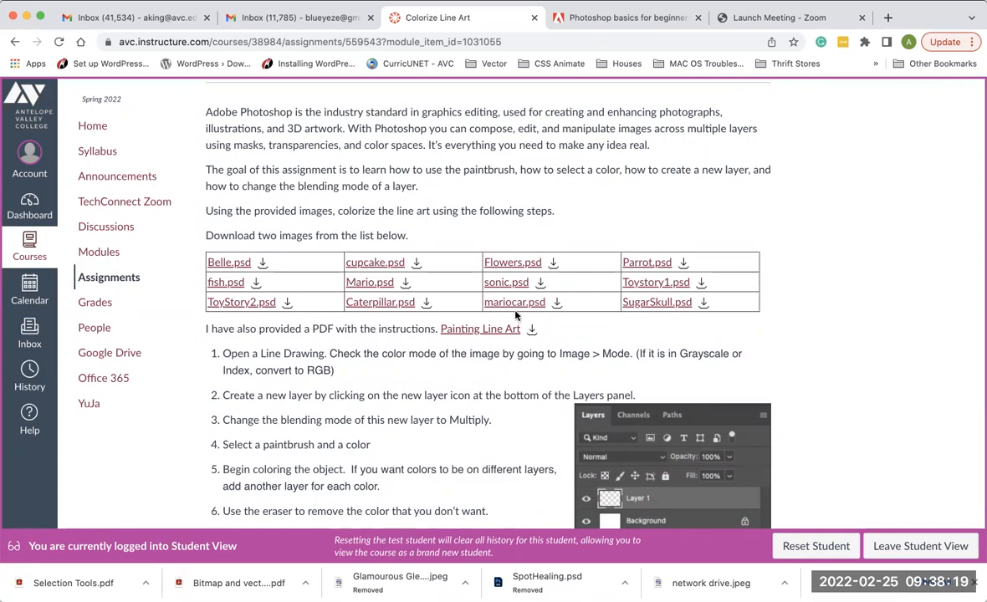
scroll(493, 368, "down", 5)
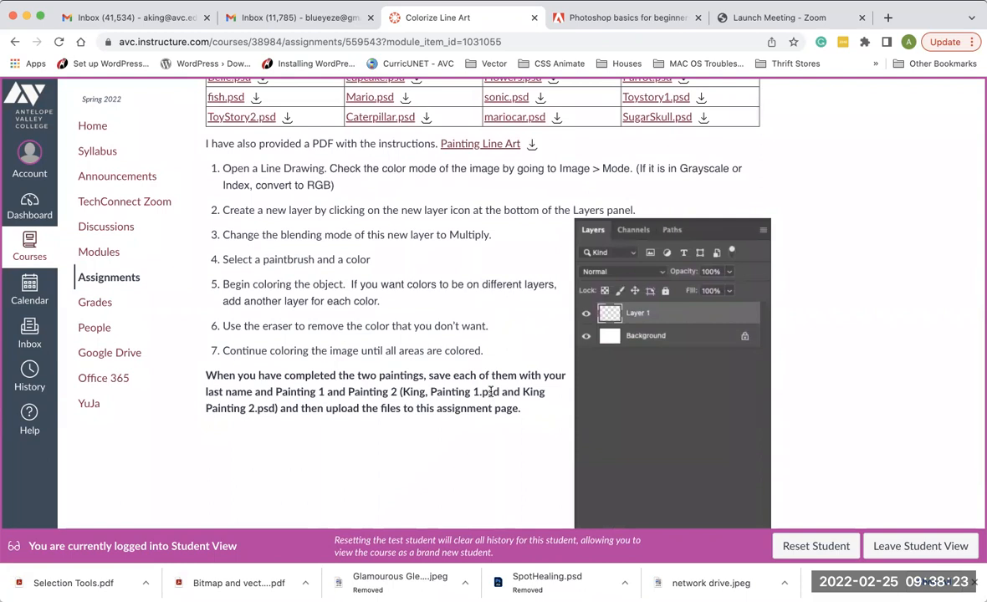
scroll(497, 405, "up", 2)
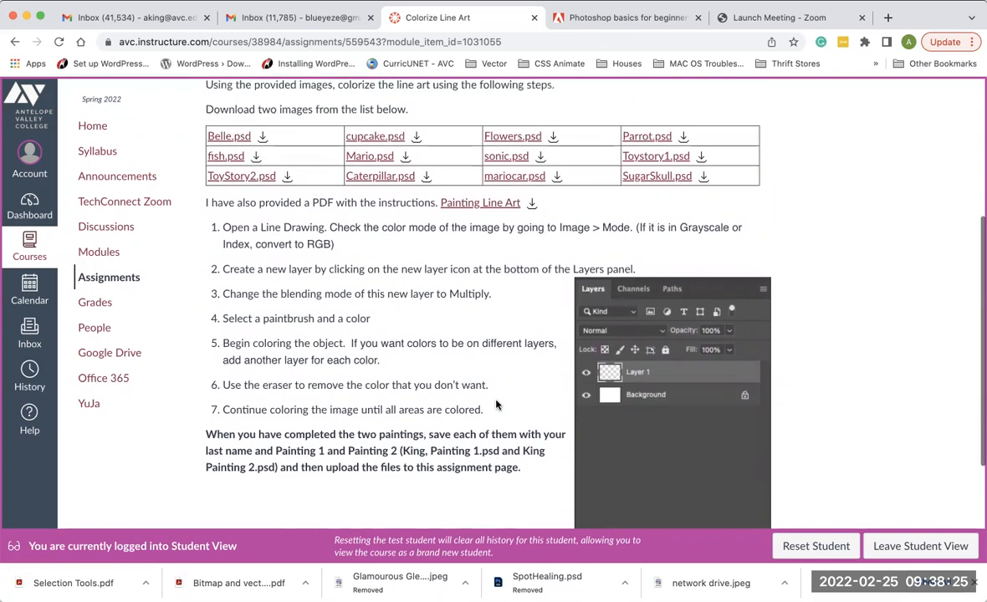
scroll(496, 405, "up", 2)
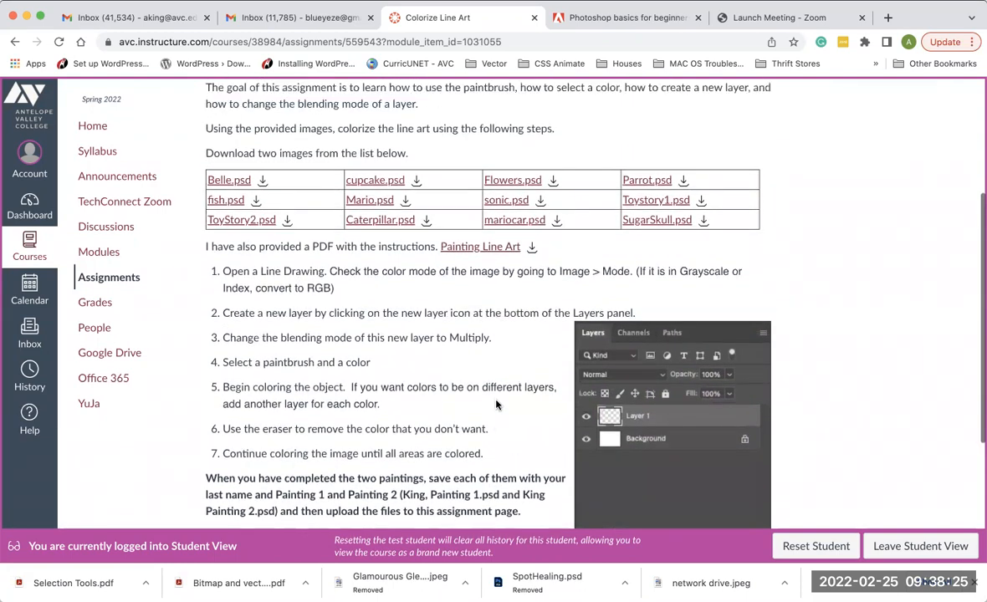
Step: Download Toystory1.psd from the assignment's image list and save it in the Colorize folder
left_click(702, 205)
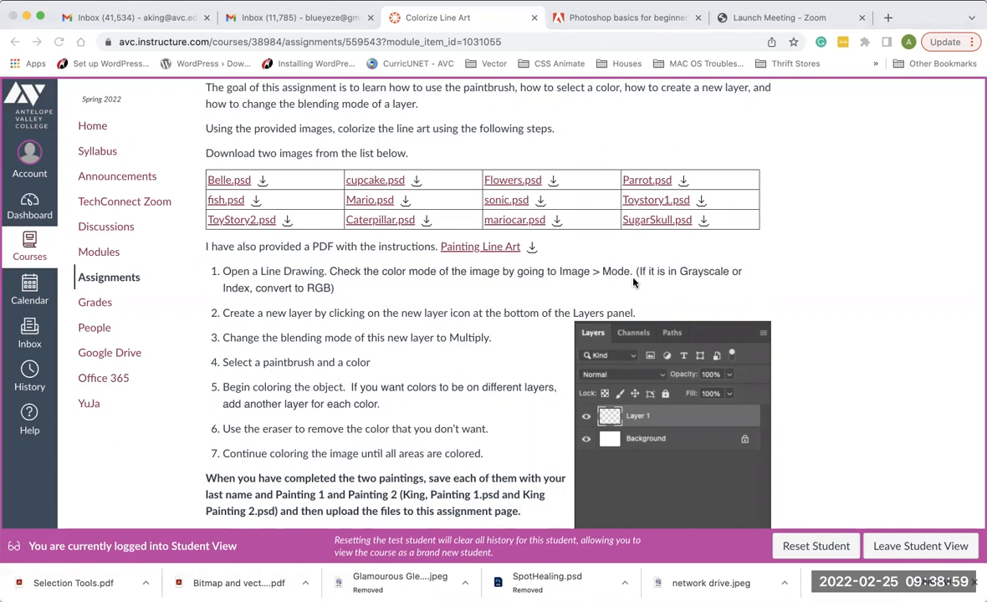
left_click(816, 348)
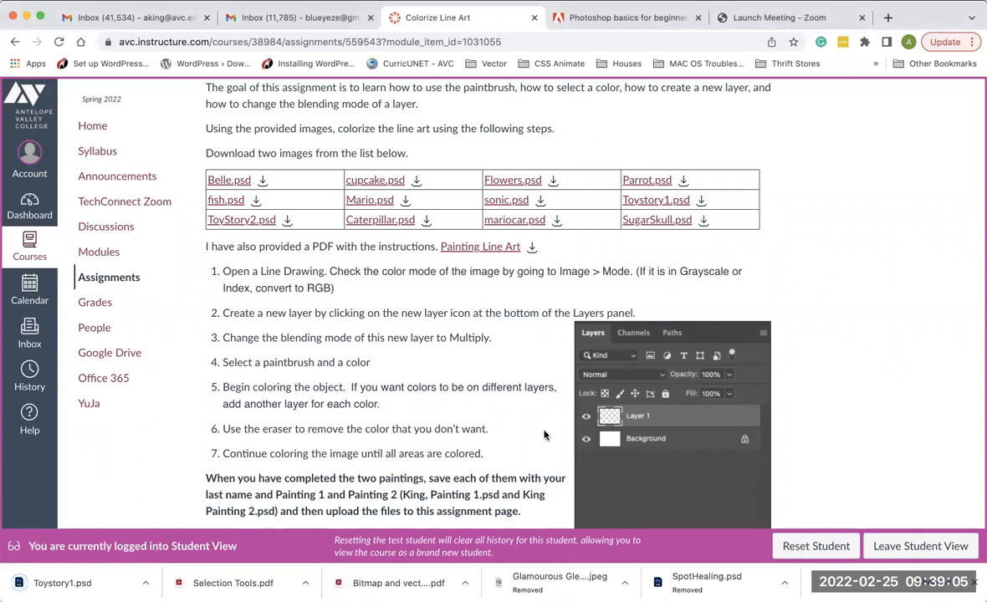
Step: Switch to Photoshop and close the blank Untitled-1 document
left_click(209, 590)
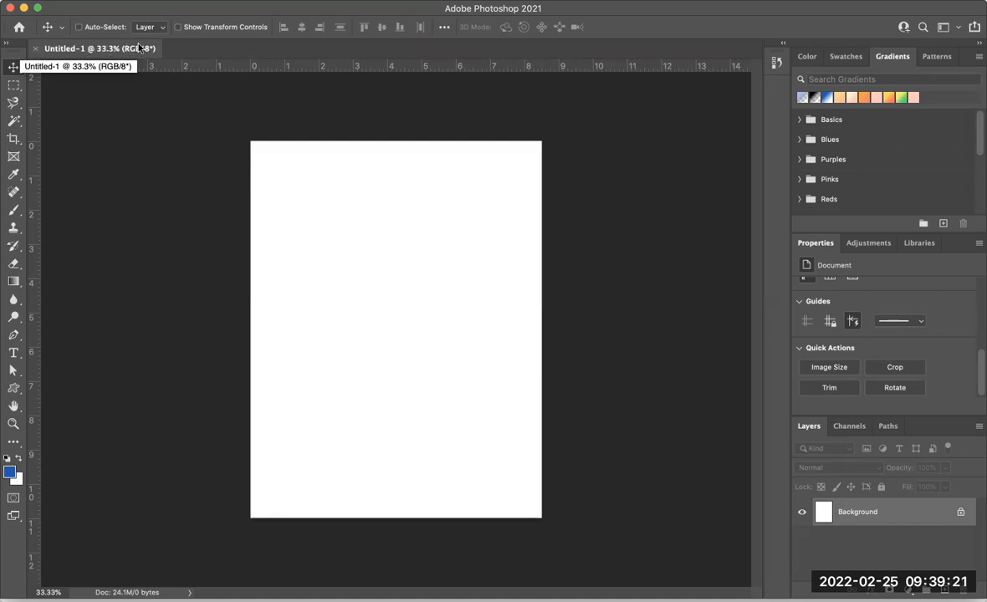
left_click_drag(123, 52, 167, 53)
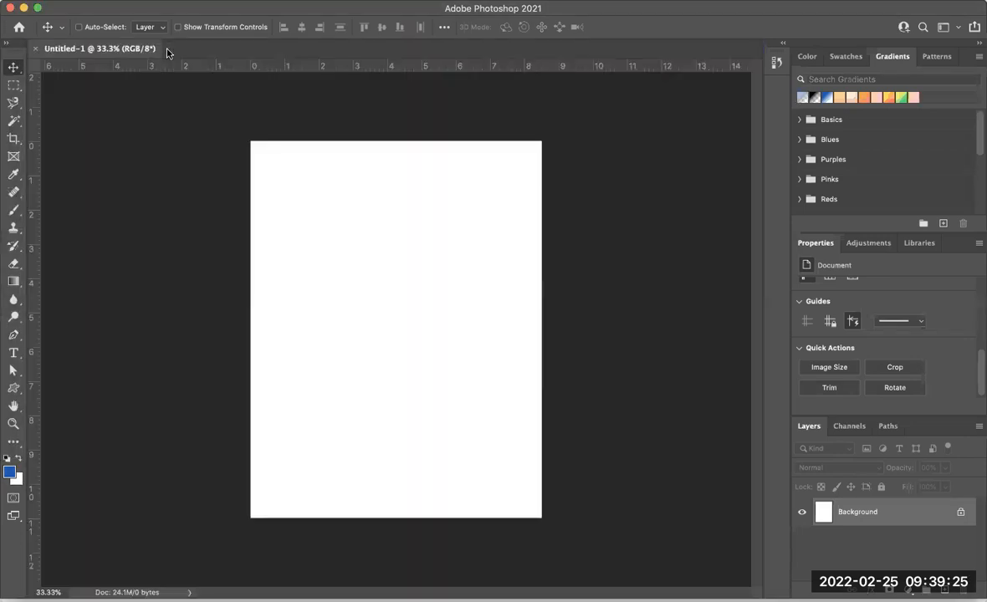
left_click(36, 50)
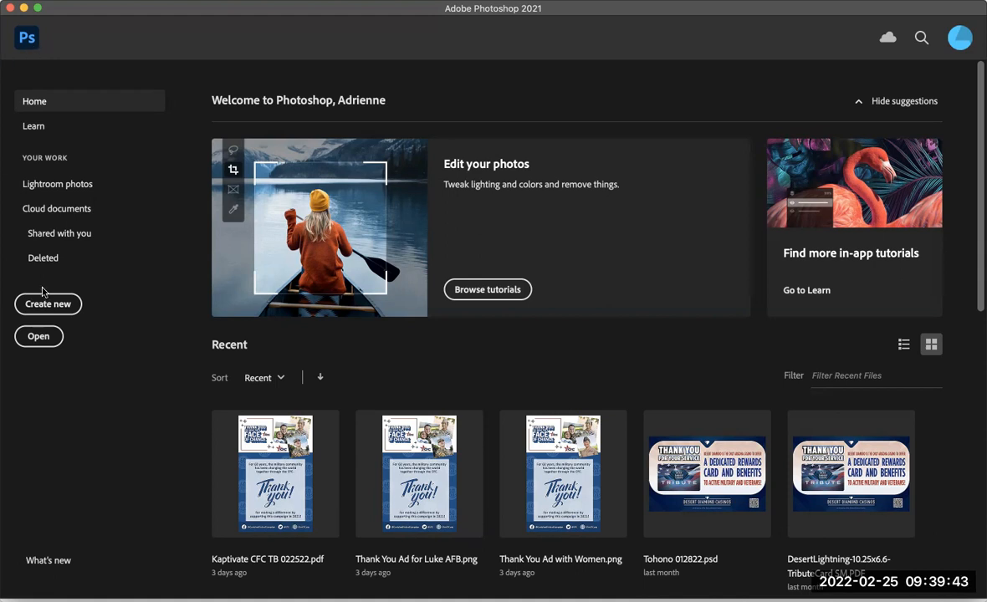
Step: Open Toystory1.psd from the Colorize folder inside DM101 Online on the Desktop
left_click(35, 337)
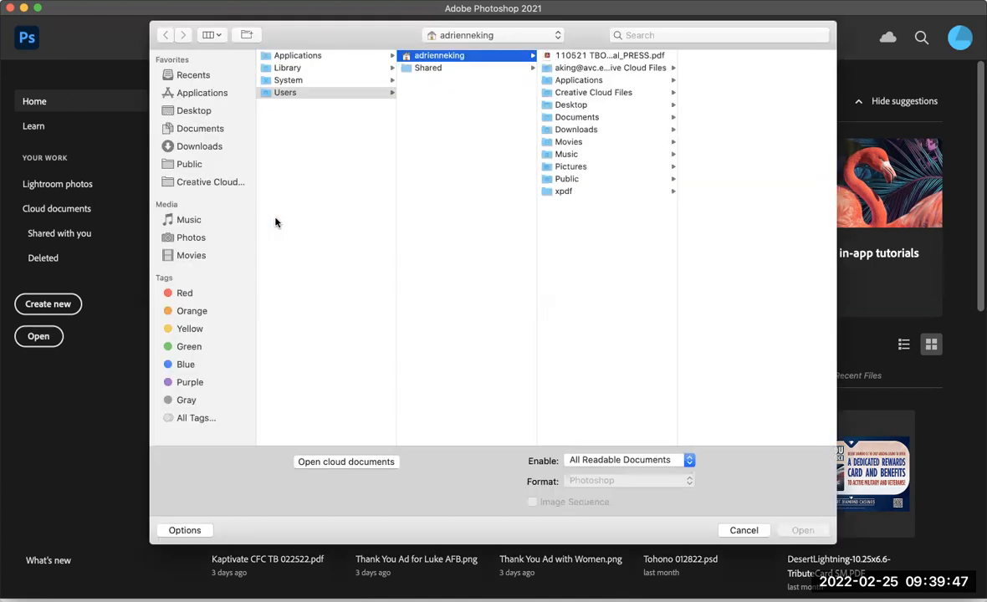
left_click(568, 103)
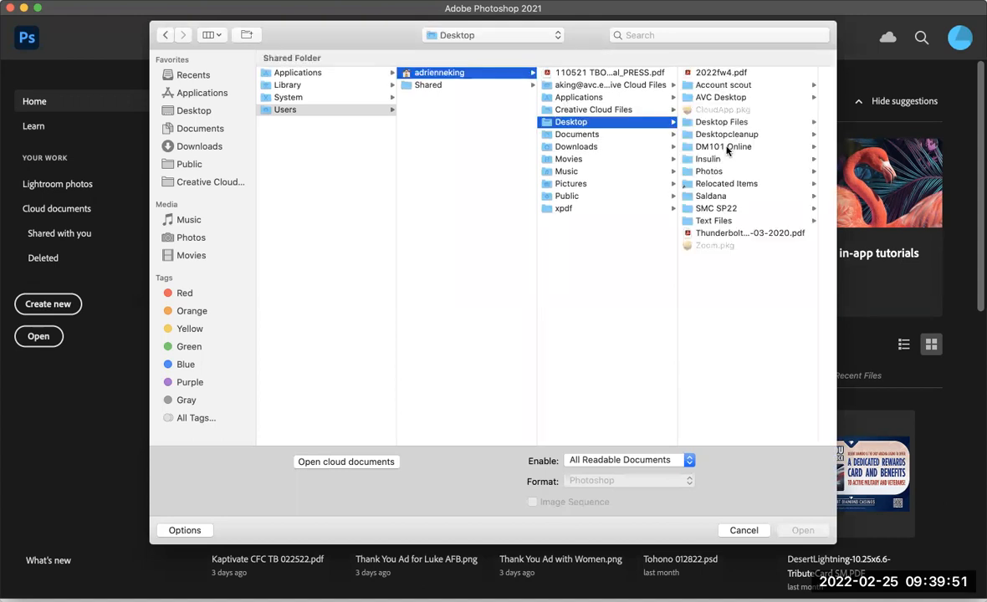
left_click(724, 147)
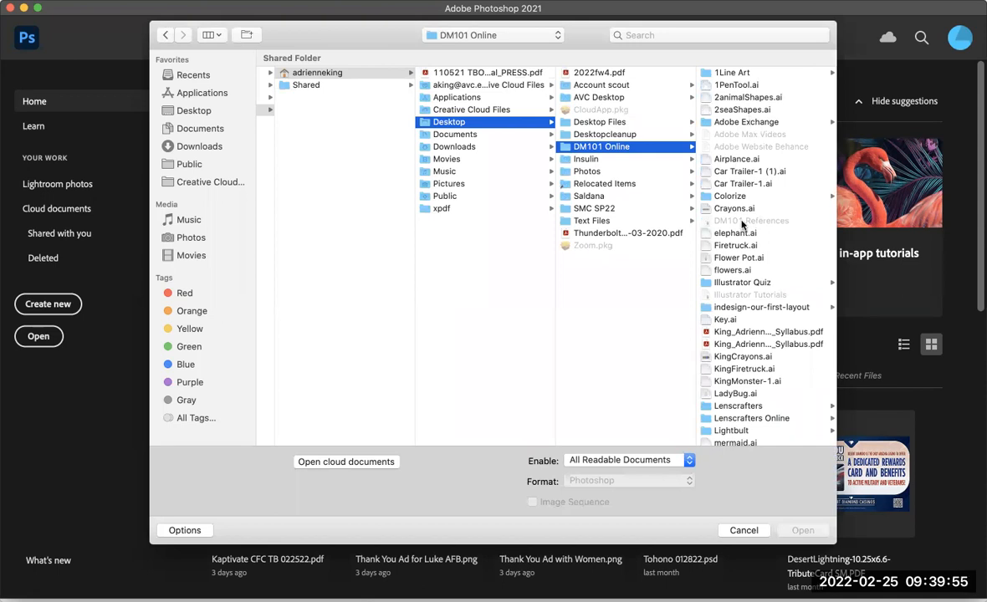
left_click(729, 196)
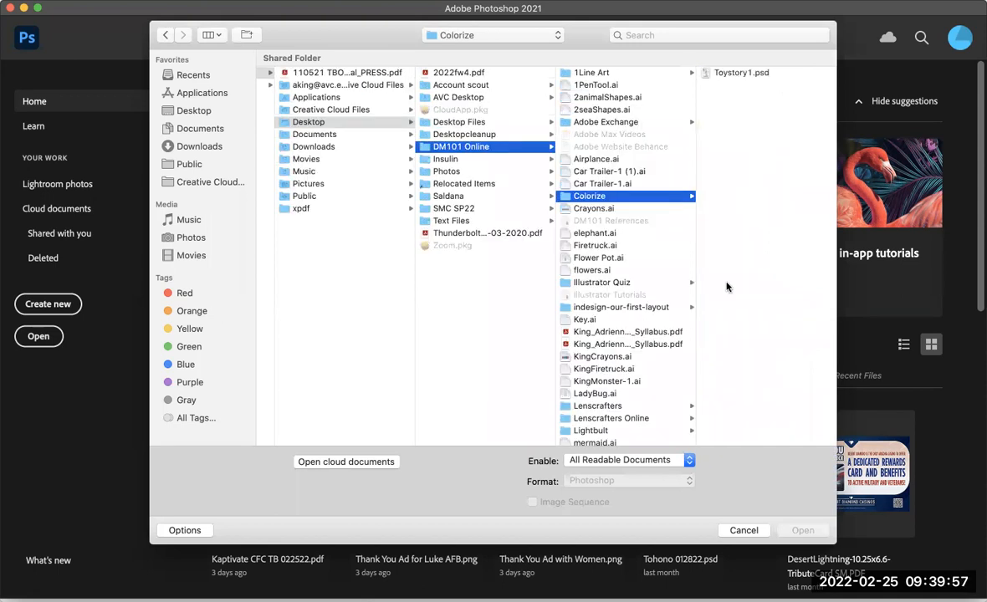
left_click(732, 74)
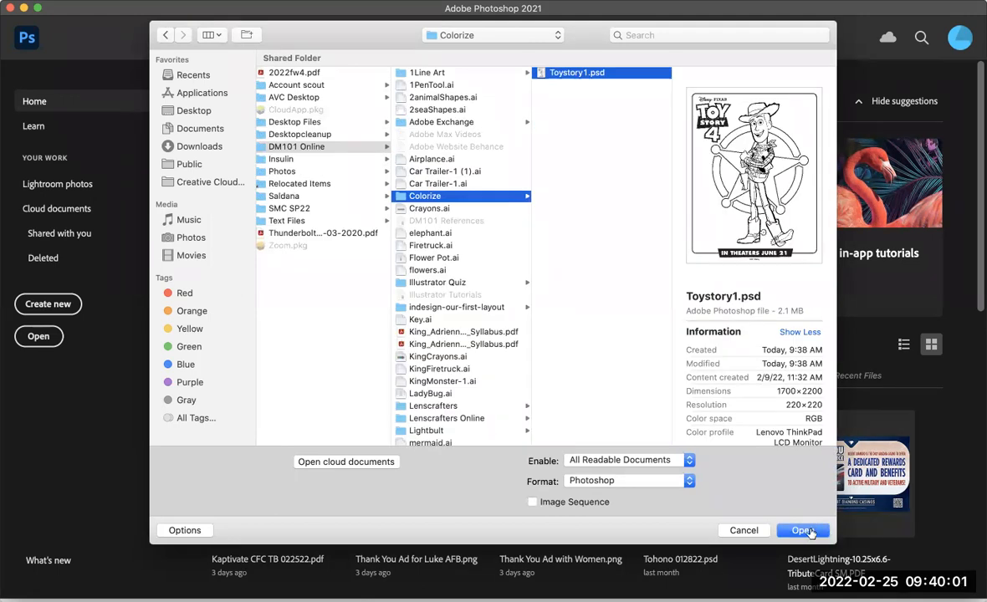
left_click(805, 531)
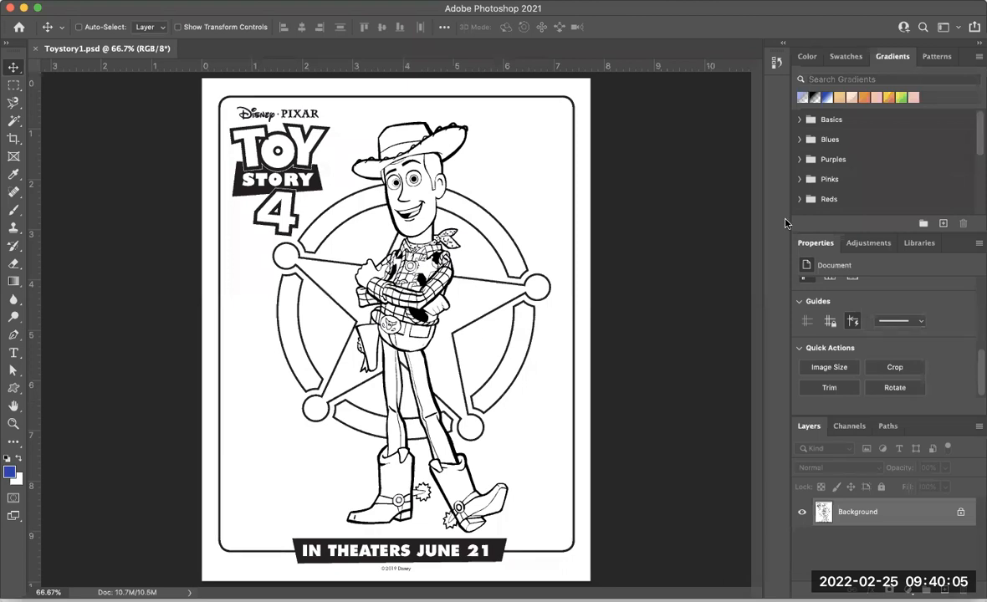
Step: Show the color picker panel and reset the Essentials workspace to its default layout
left_click(806, 58)
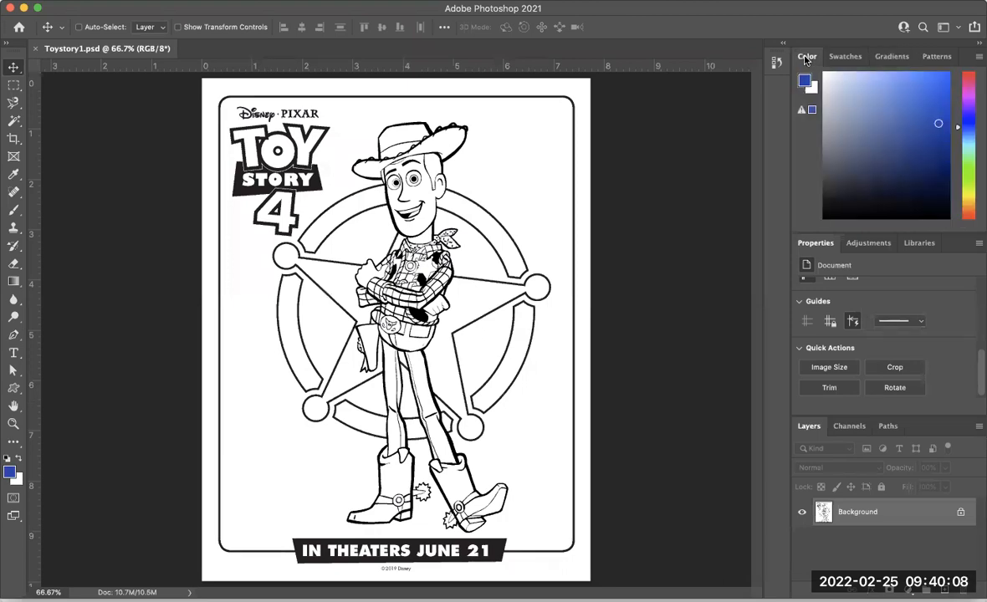
left_click(945, 26)
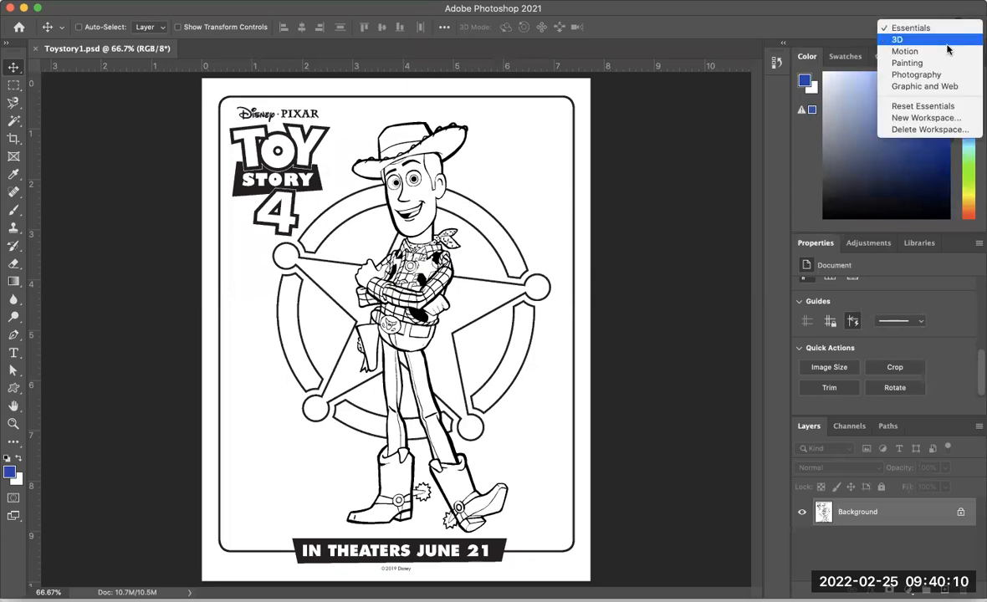
left_click(934, 106)
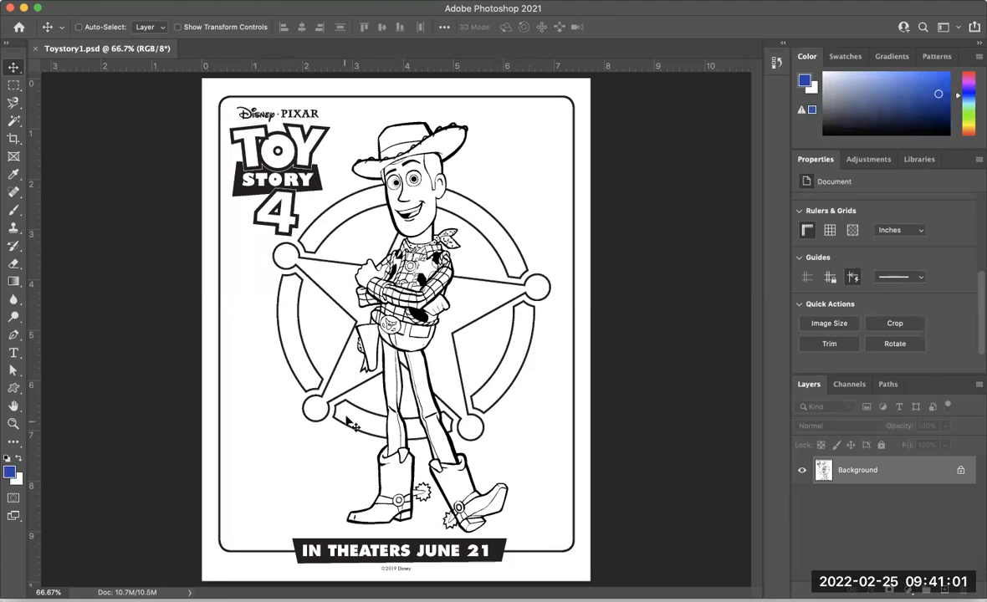
Step: Reread the assignment's color mode instruction in the browser, then return to Photoshop and check the color mode of Toystory1.psd
key("super")
key("super+Tab")
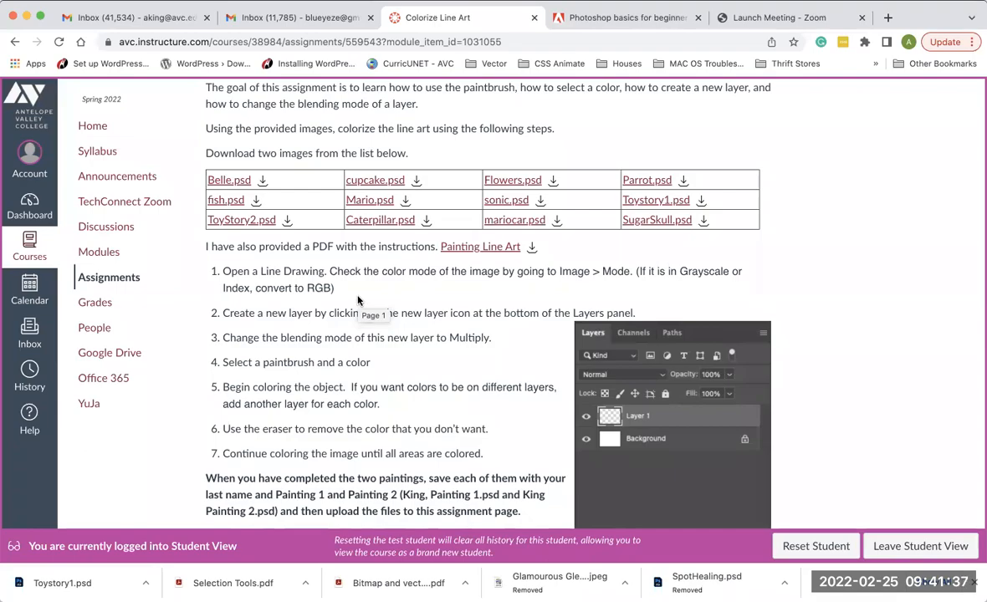
key("super+Tab")
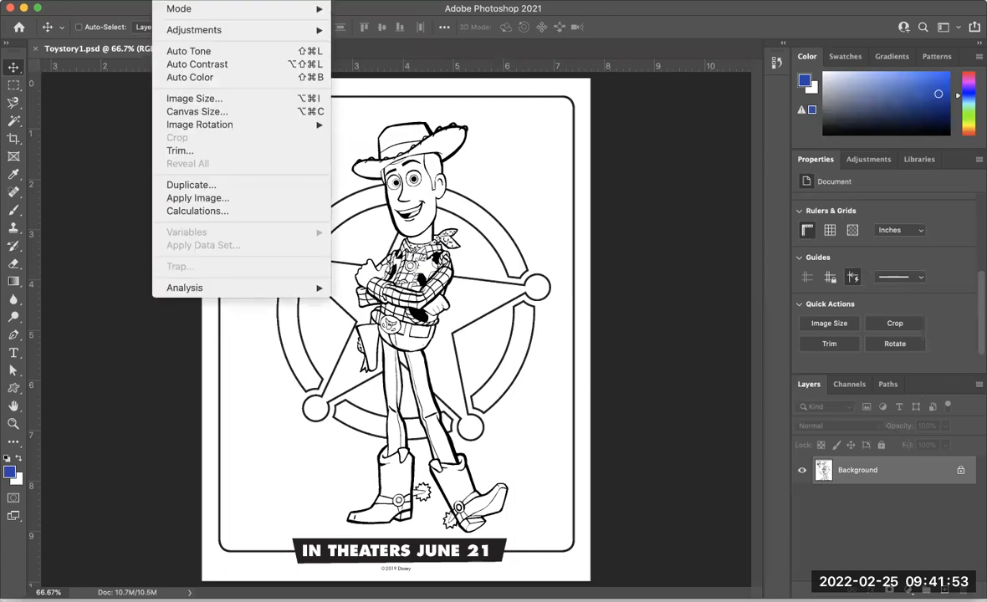
mouse_move(174, 9)
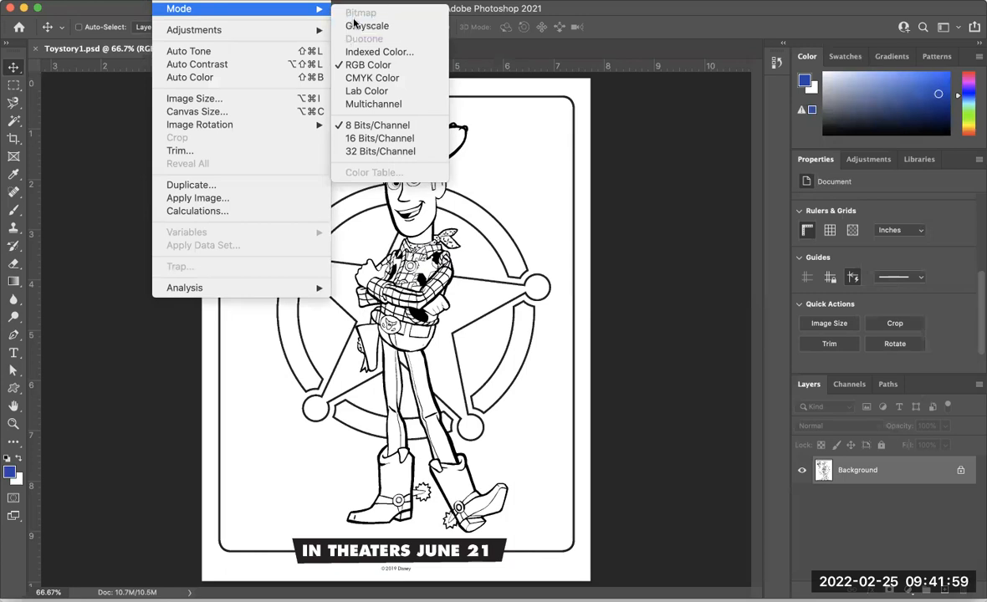
left_click(382, 67)
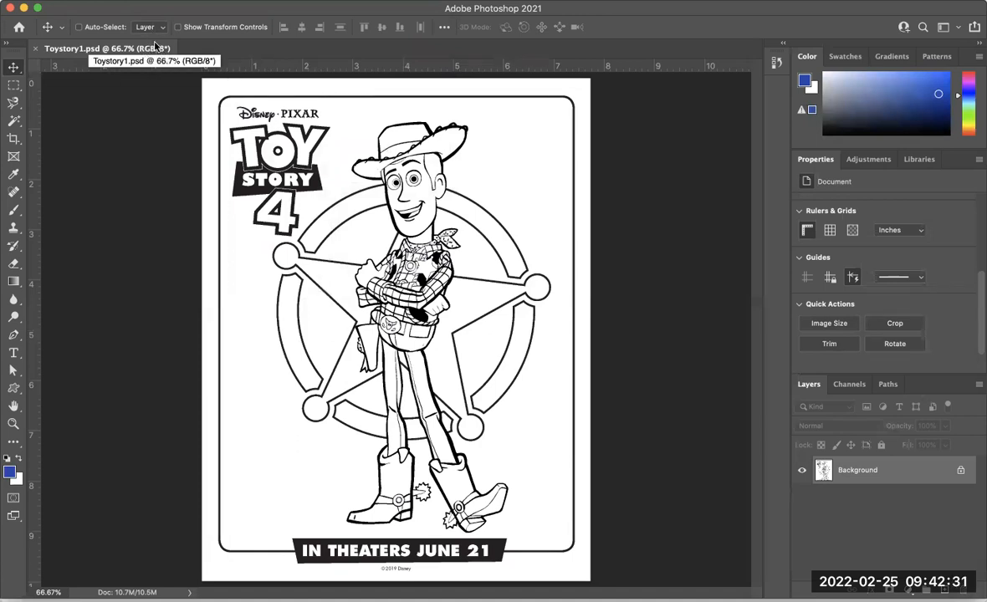
Step: Convert the drawing to Grayscale mode and discard its color information
left_click(178, 2)
mouse_move(180, 9)
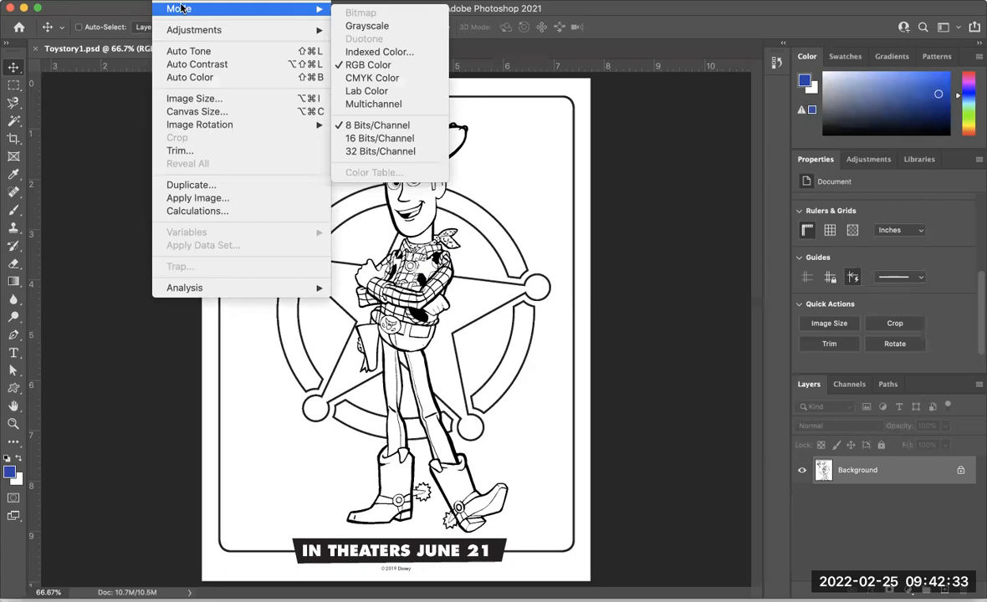
left_click(347, 26)
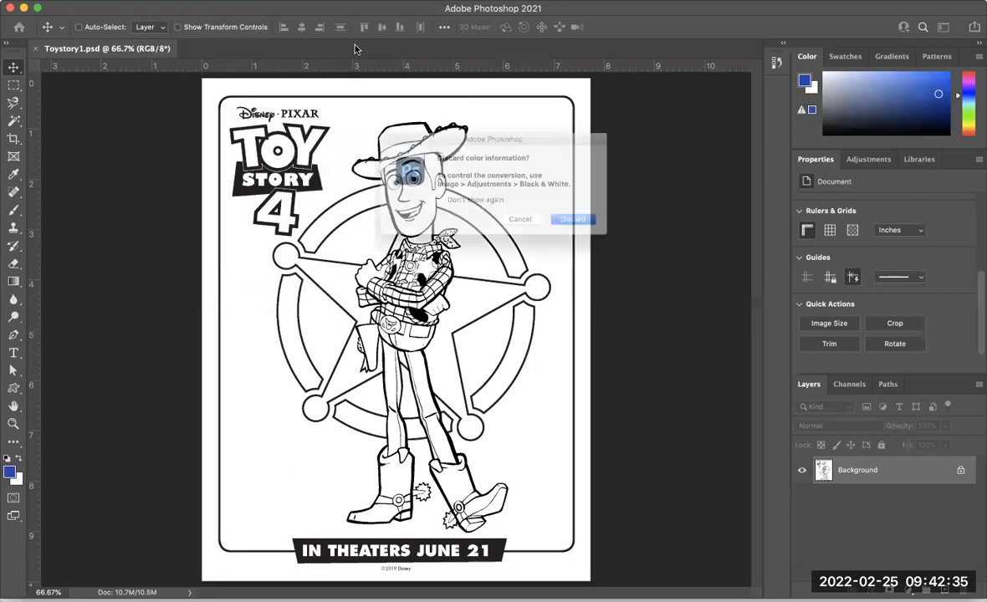
left_click(594, 228)
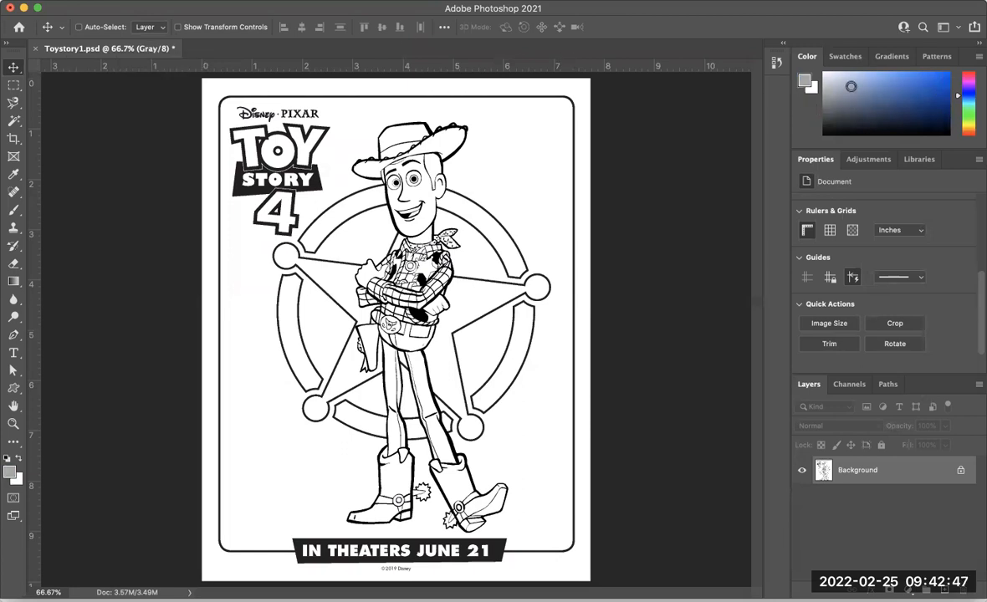
Step: Choose a bright blue and paint test strokes over Woody's torso and the star with the Brush tool
left_click(930, 86)
left_click(938, 78)
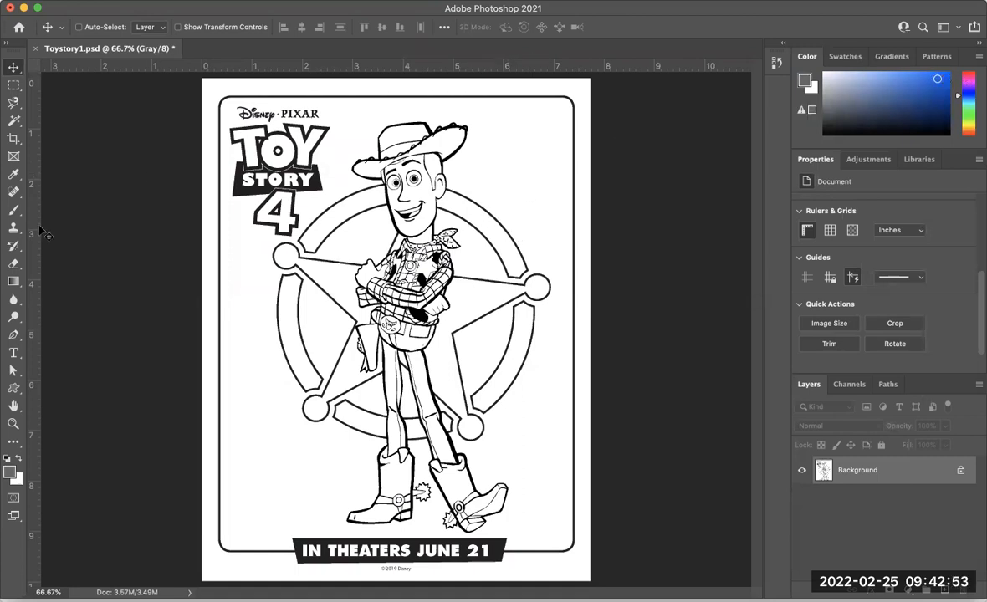
left_click(13, 210)
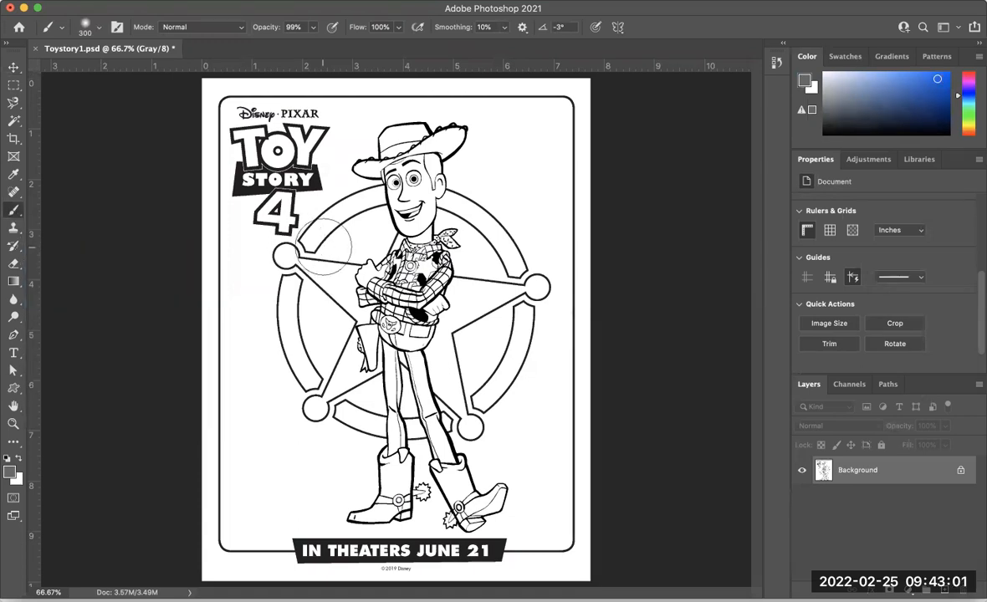
mouse_move(337, 199)
left_mouse_down()
mouse_move(289, 239)
mouse_move(300, 333)
mouse_move(339, 204)
mouse_move(280, 330)
mouse_move(460, 333)
mouse_move(335, 267)
mouse_move(377, 218)
mouse_move(472, 251)
mouse_move(453, 219)
mouse_move(391, 216)
mouse_move(343, 228)
left_mouse_up()
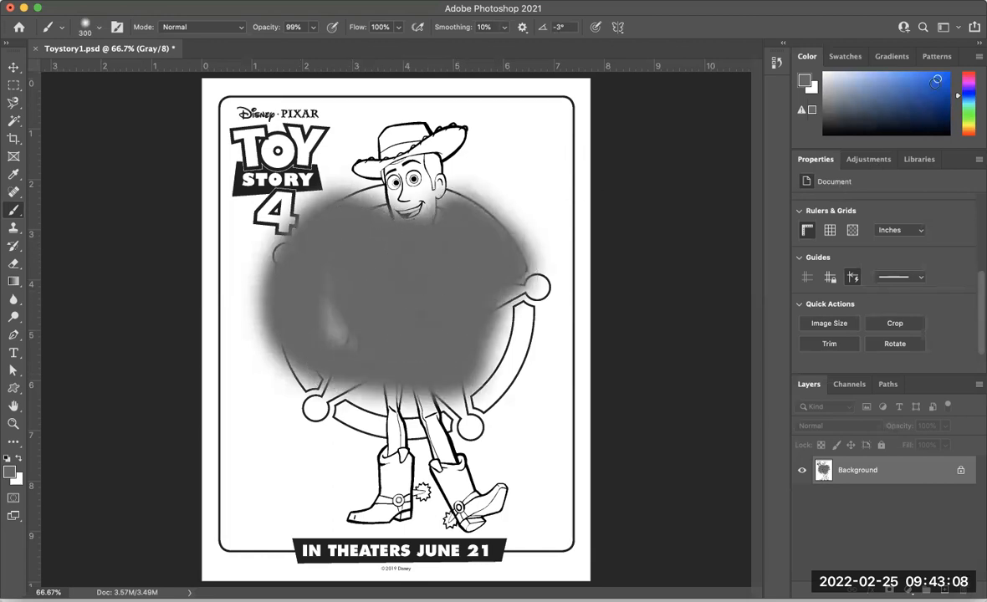
Step: Change the foreground color to green and paint a test stroke over Woody's hat and face
left_click(969, 113)
left_click(936, 104)
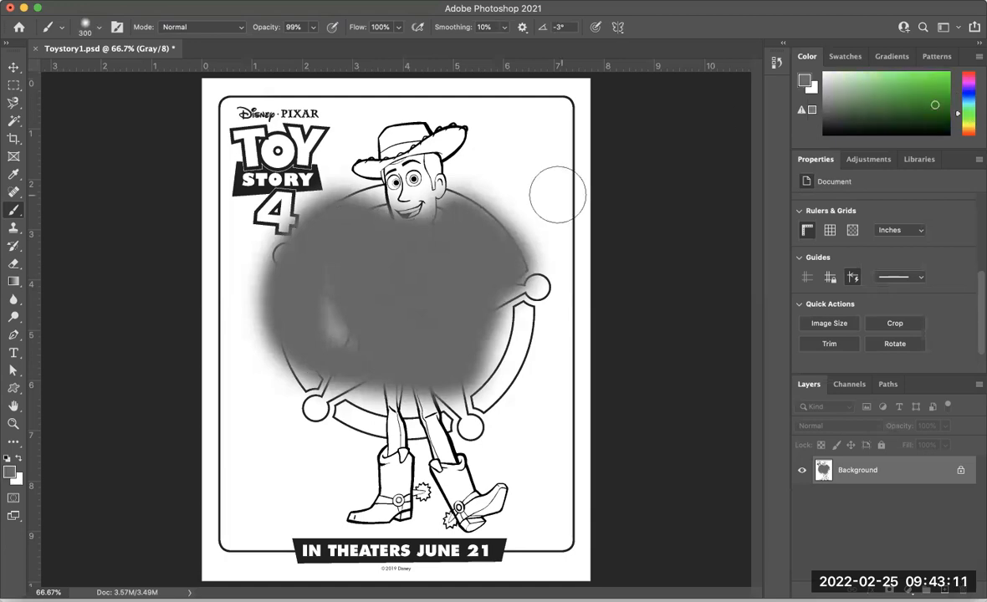
mouse_move(408, 150)
left_mouse_down()
mouse_move(322, 146)
mouse_move(436, 153)
mouse_move(380, 134)
mouse_move(439, 205)
left_mouse_up()
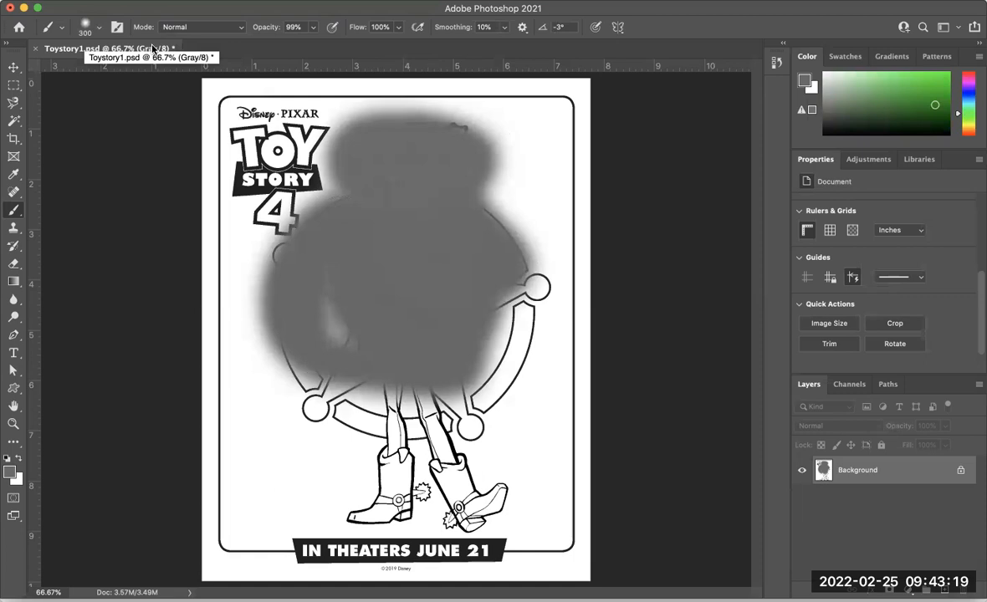
Step: Undo the test brush strokes painted over the line drawing
key("super+z")
key("super+z")
key("super+z")
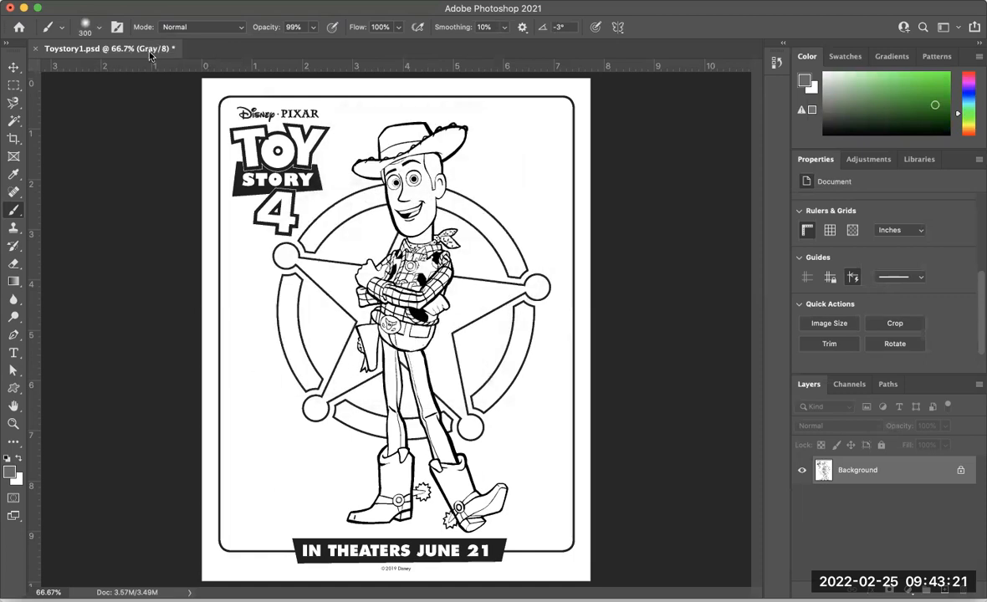
Step: Convert the drawing back to RGB Color and check that this mode is selected
left_click(173, 1)
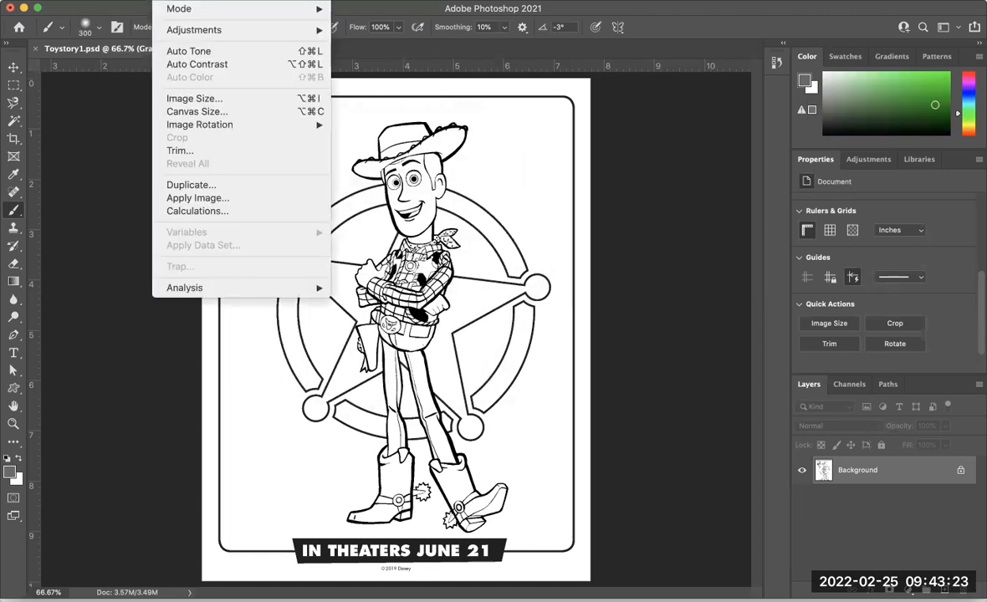
mouse_move(175, 10)
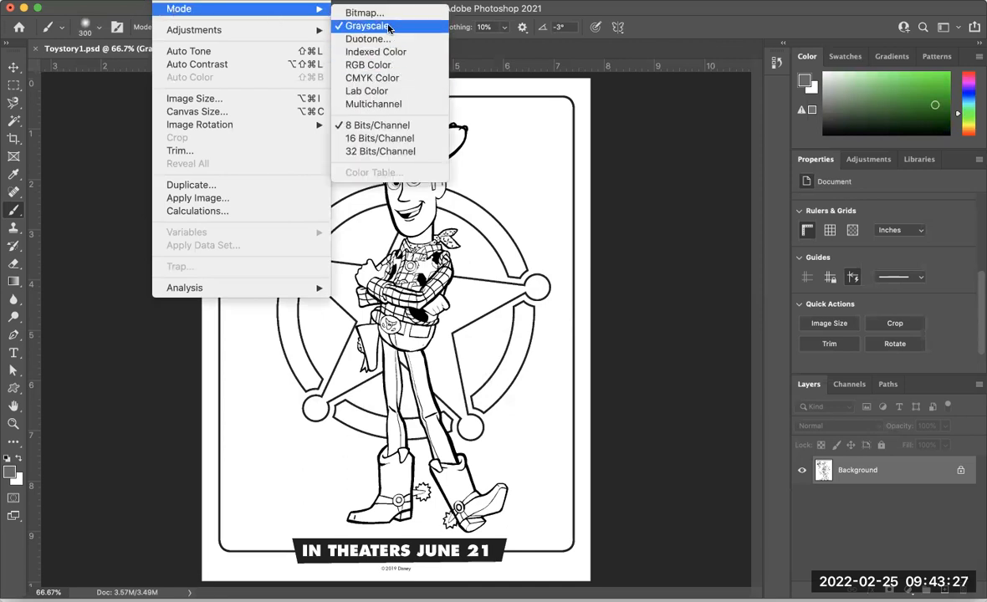
left_click(376, 65)
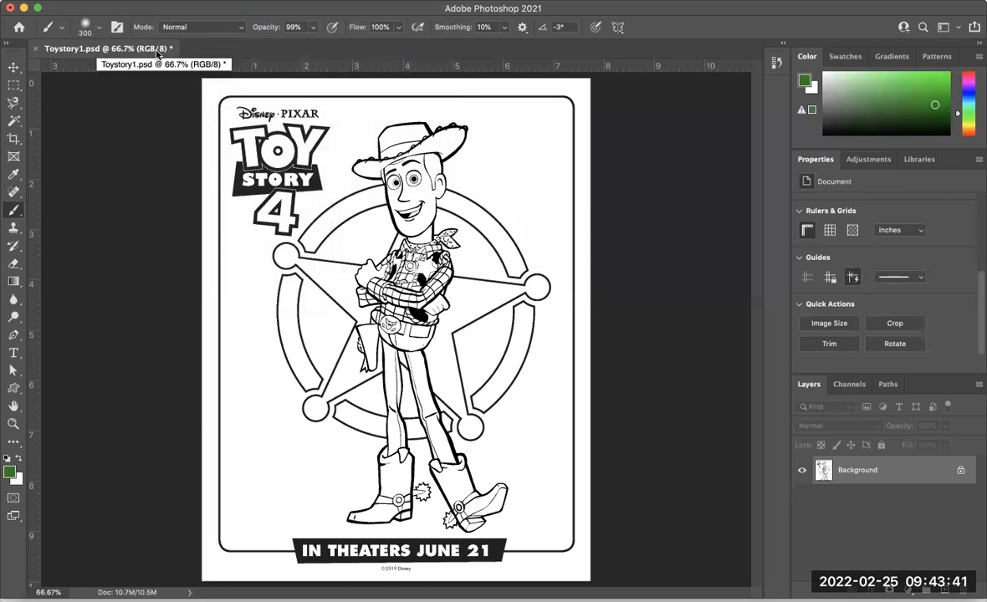
left_click(171, 1)
mouse_move(177, 15)
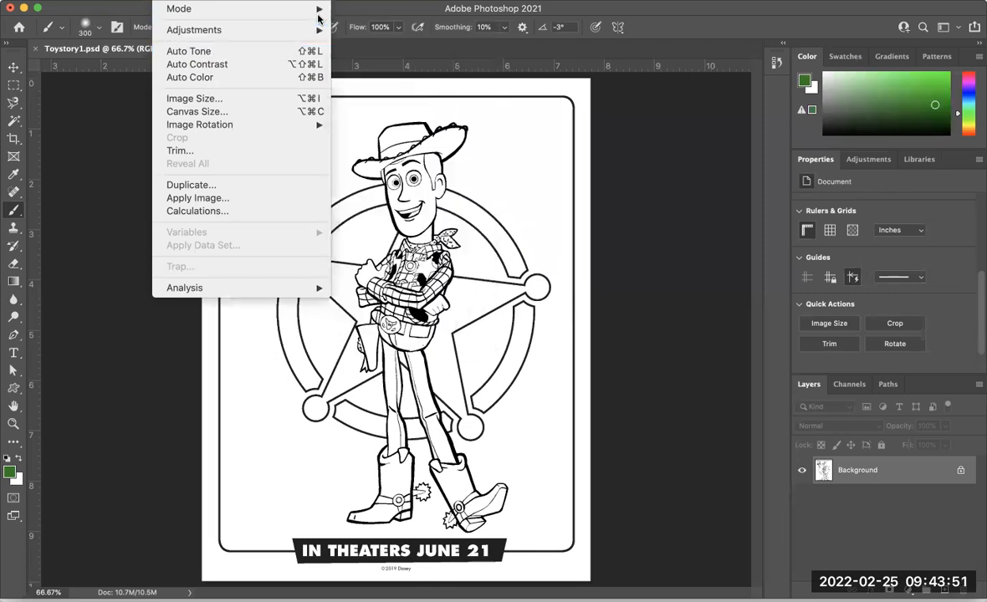
mouse_move(318, 7)
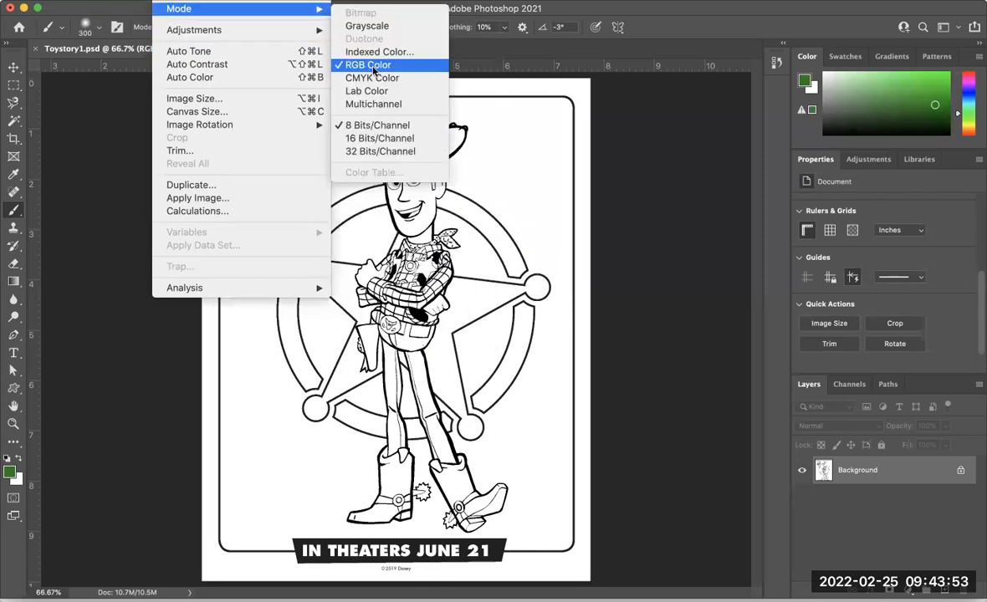
left_click(526, 122)
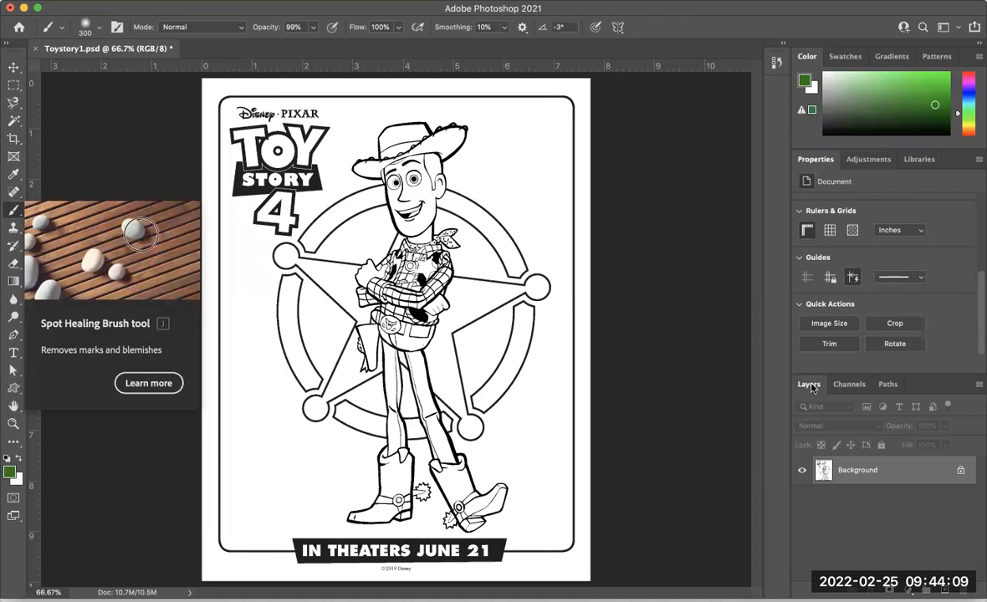
Step: Float a shortened Layers panel beside the drawing and add a new layer above Background
left_click_drag(809, 384, 620, 89)
left_click_drag(760, 240, 777, 300)
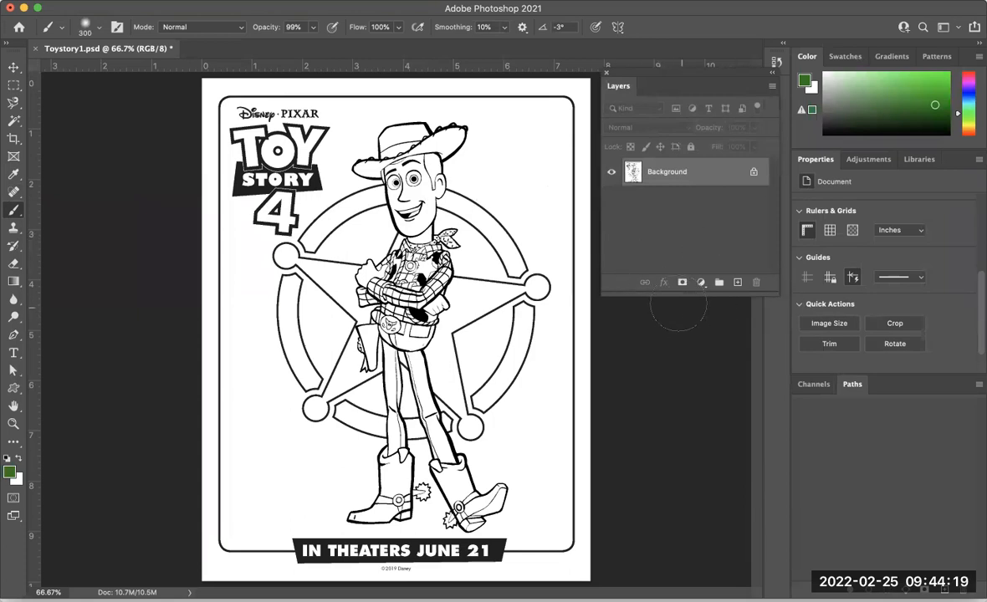
left_click(737, 283)
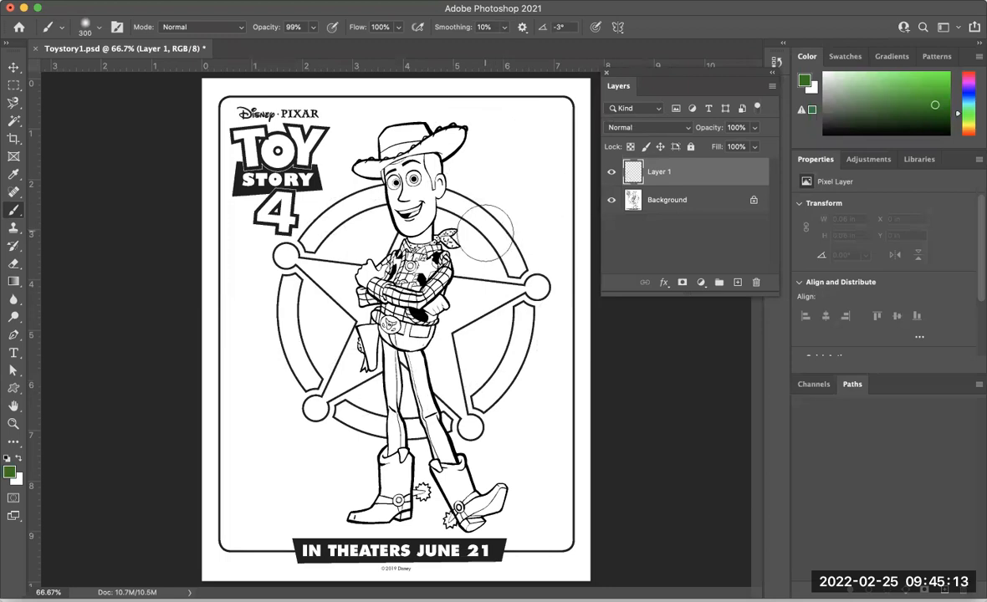
Step: Paint broad green strokes over Woody and the star on Layer 1 and set its blending mode to Multiply
mouse_move(511, 238)
left_mouse_down()
mouse_move(502, 222)
mouse_move(483, 228)
mouse_move(506, 280)
mouse_move(479, 389)
mouse_move(452, 368)
mouse_move(502, 276)
mouse_move(481, 251)
mouse_move(370, 268)
mouse_move(289, 251)
mouse_move(352, 288)
mouse_move(314, 339)
mouse_move(308, 399)
mouse_move(393, 301)
mouse_move(418, 289)
mouse_move(419, 402)
mouse_move(357, 426)
mouse_move(293, 377)
mouse_move(351, 368)
mouse_move(444, 377)
mouse_move(460, 400)
left_mouse_up()
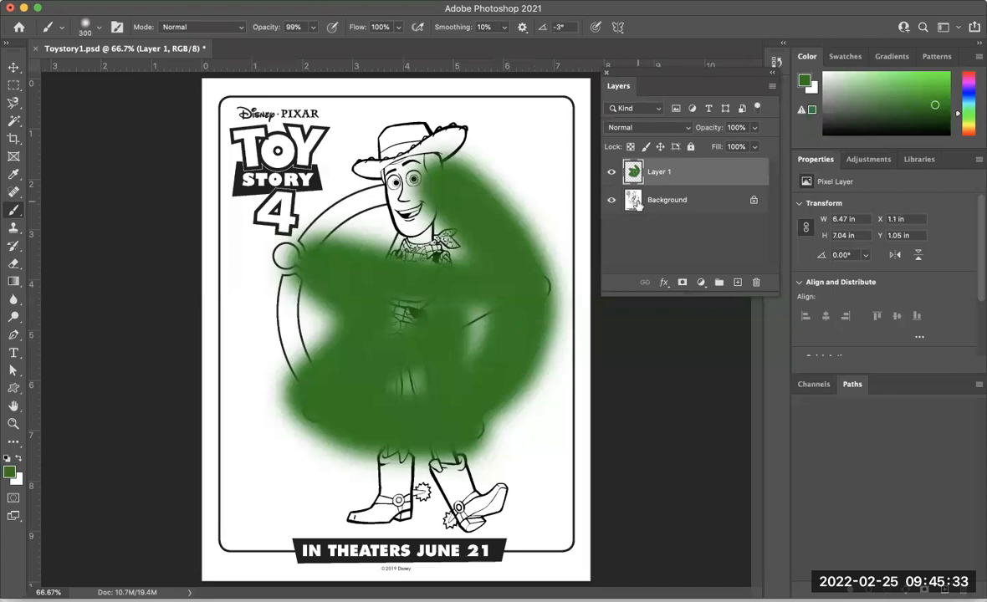
left_click(635, 129)
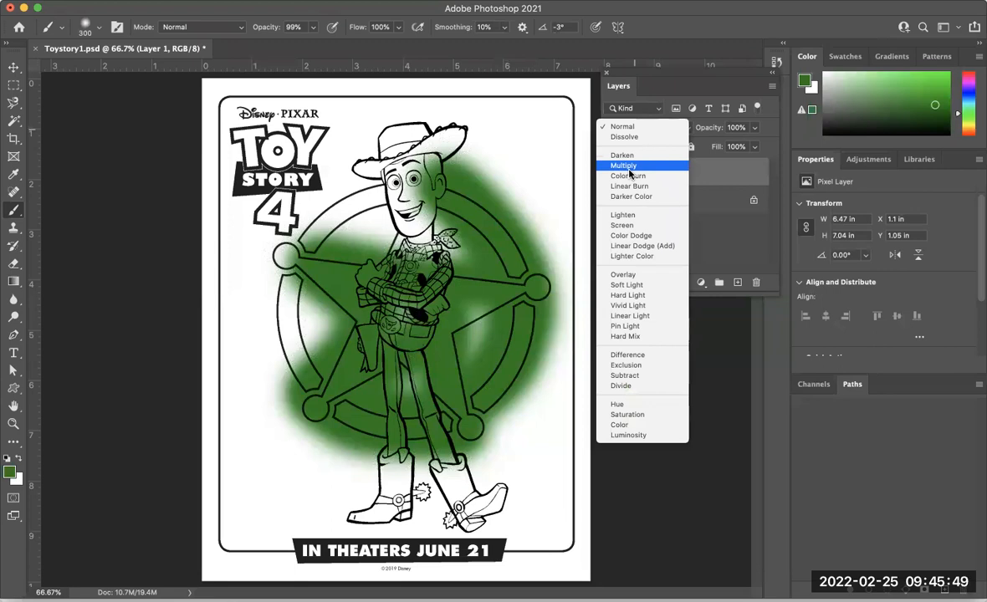
left_click(631, 165)
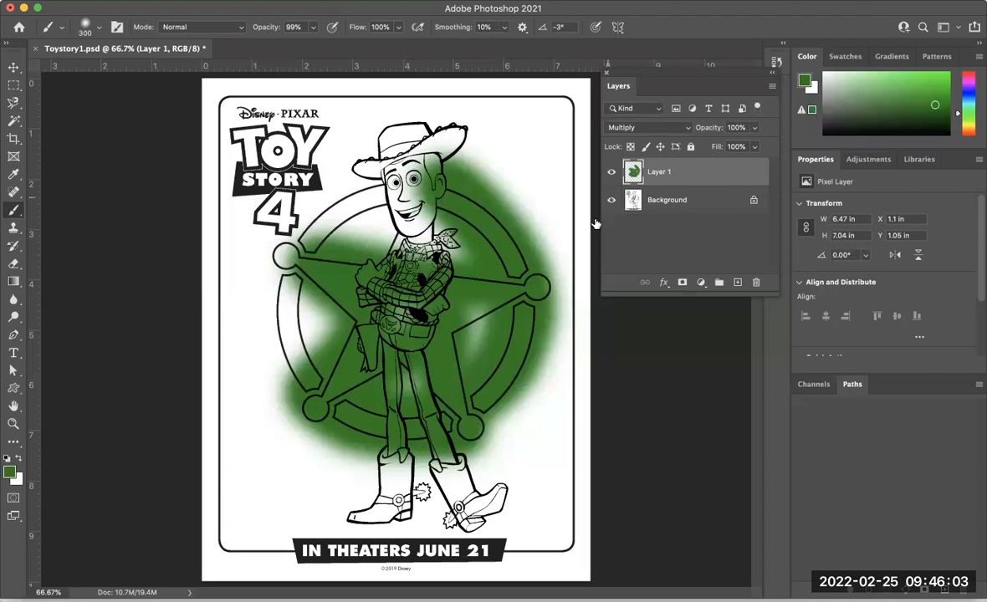
Step: Set Layer 1's blending mode to Normal and erase patches of green over Woody and the star with the size 40 Eraser
left_click(630, 128)
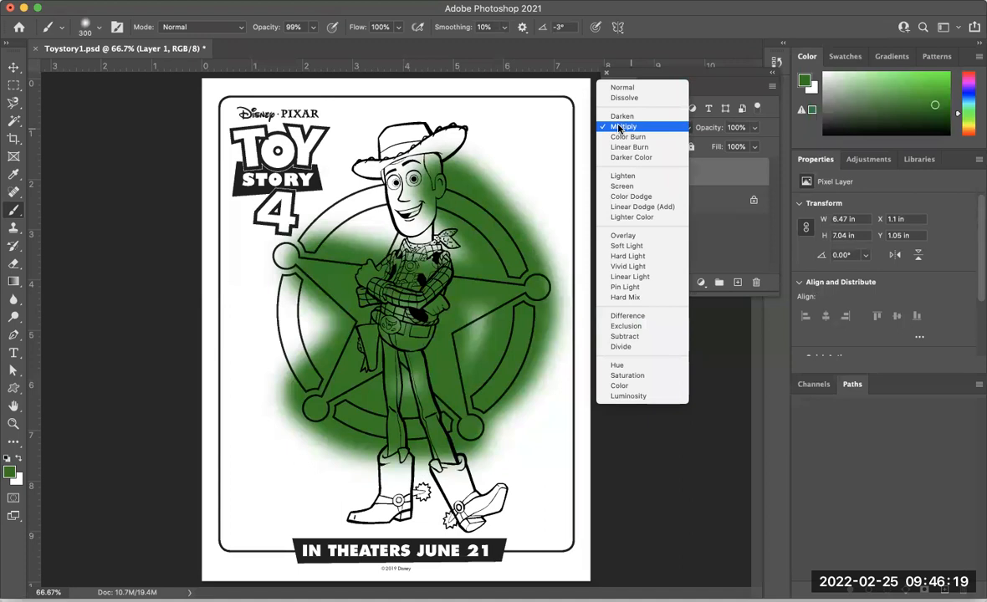
left_click(623, 87)
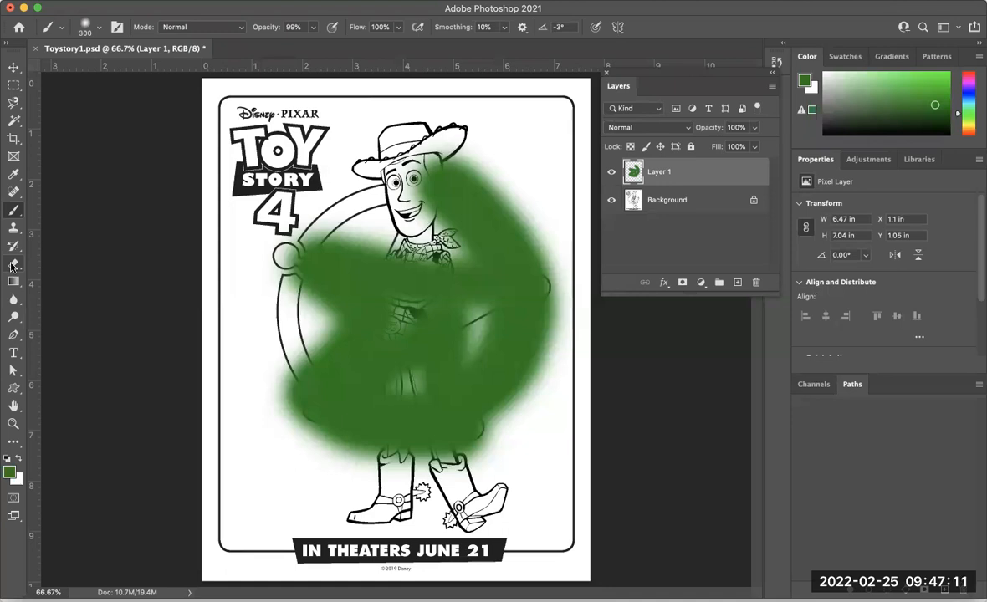
left_click(13, 266)
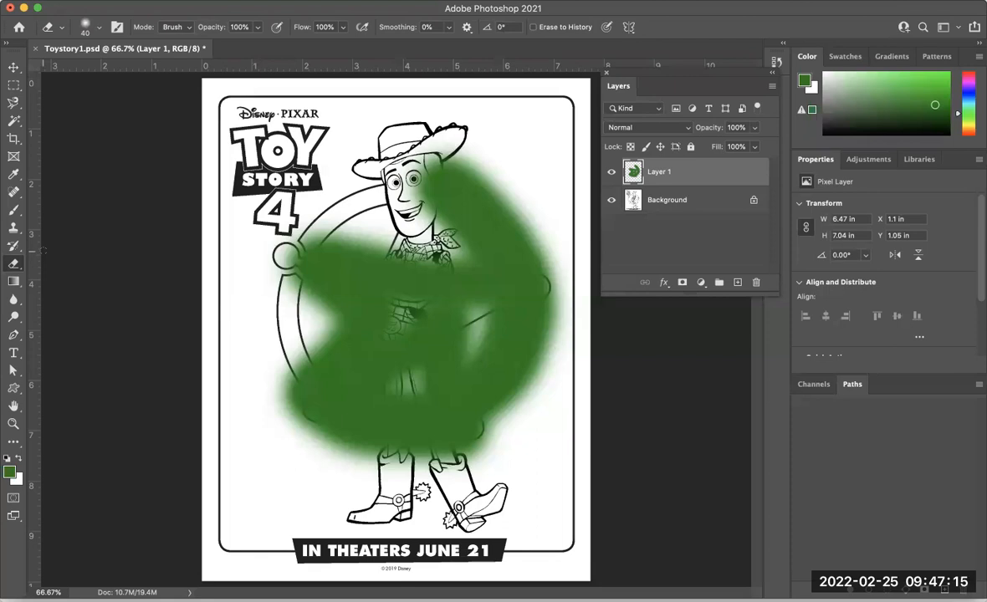
key("b")
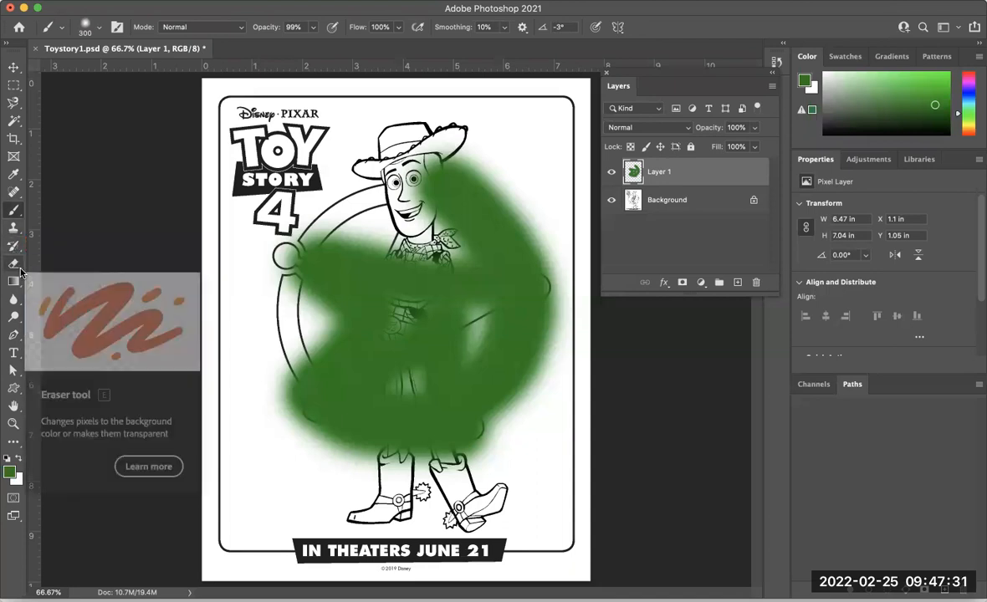
left_click(14, 264)
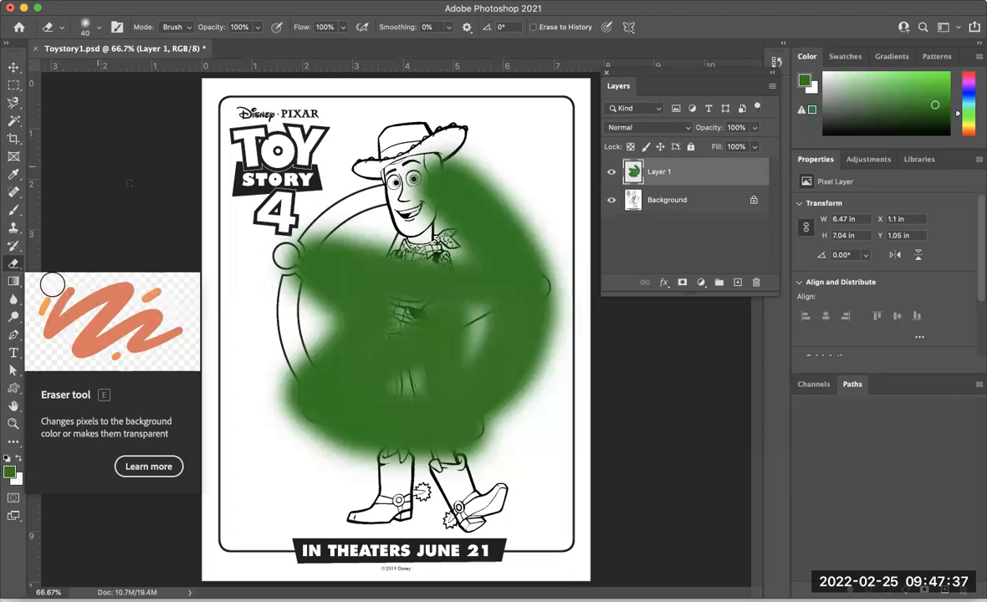
mouse_move(319, 310)
left_mouse_down()
mouse_move(325, 364)
mouse_move(343, 328)
mouse_move(328, 311)
mouse_move(347, 318)
mouse_move(414, 287)
mouse_move(352, 251)
mouse_move(326, 289)
mouse_move(318, 268)
mouse_move(326, 251)
mouse_move(311, 245)
mouse_move(310, 226)
mouse_move(302, 243)
mouse_move(427, 273)
left_mouse_up()
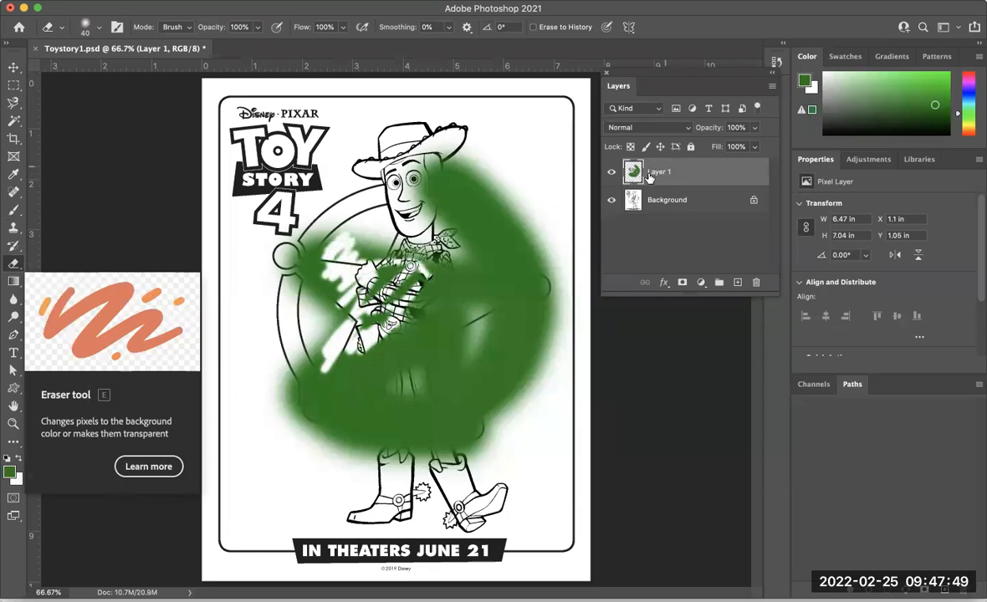
mouse_move(523, 305)
left_mouse_down()
mouse_move(456, 317)
mouse_move(502, 276)
mouse_move(542, 289)
left_mouse_up()
mouse_move(500, 352)
left_mouse_down()
mouse_move(478, 388)
mouse_move(495, 393)
mouse_move(472, 420)
mouse_move(433, 436)
mouse_move(372, 347)
mouse_move(347, 383)
mouse_move(330, 368)
mouse_move(380, 310)
left_mouse_up()
mouse_move(386, 355)
left_mouse_down()
mouse_move(334, 399)
mouse_move(302, 381)
mouse_move(302, 395)
mouse_move(414, 395)
mouse_move(439, 376)
mouse_move(403, 343)
mouse_move(406, 318)
mouse_move(378, 342)
mouse_move(418, 288)
mouse_move(456, 292)
mouse_move(474, 278)
mouse_move(481, 322)
left_mouse_up()
mouse_move(525, 351)
left_mouse_down()
mouse_move(535, 360)
mouse_move(539, 348)
left_mouse_up()
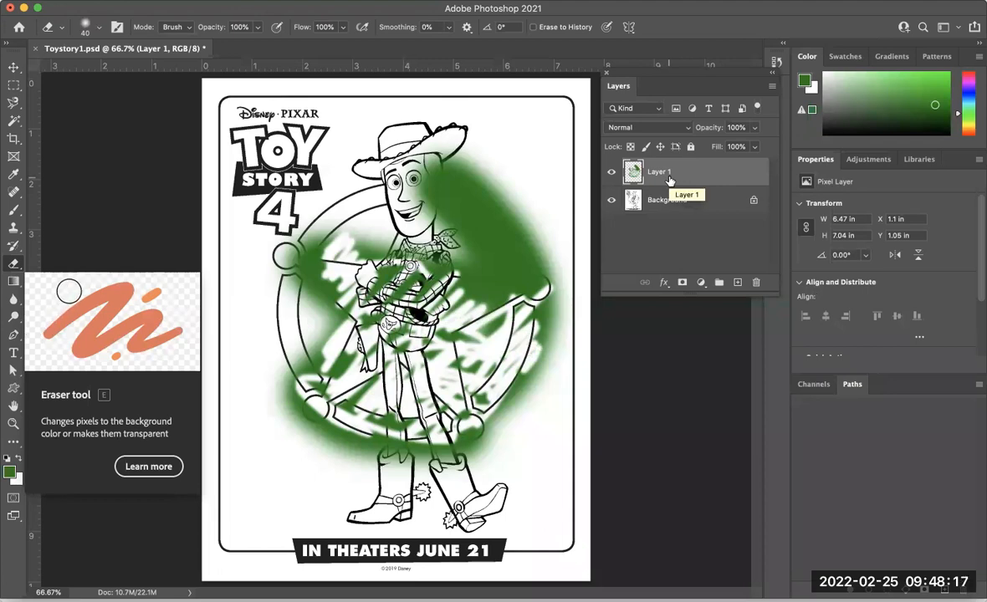
Step: Replace the green-painted Layer 1 with a new empty layer above Background and set its blending mode to Multiply
left_click(758, 286)
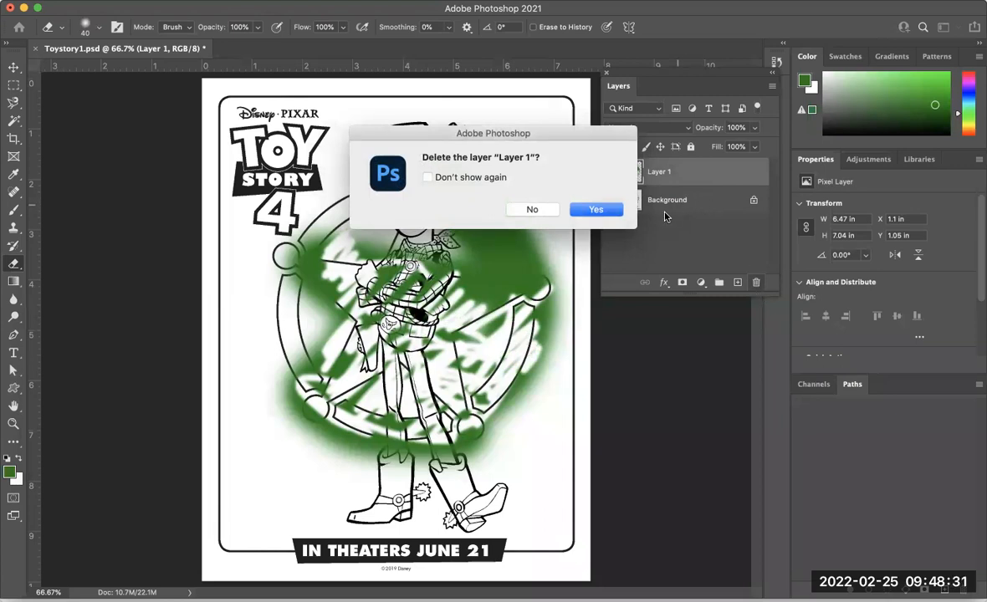
left_click(596, 210)
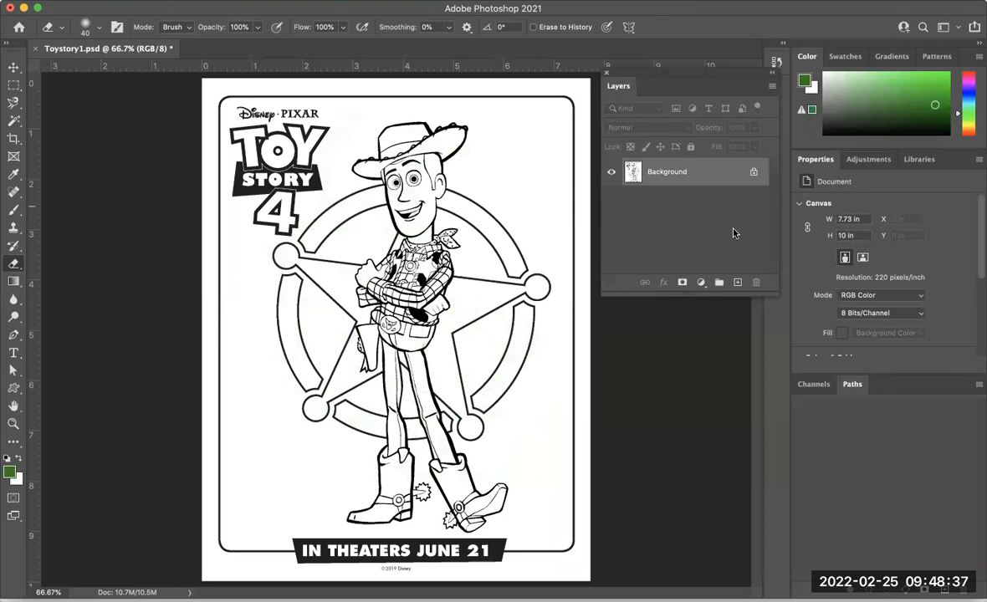
left_click(738, 283)
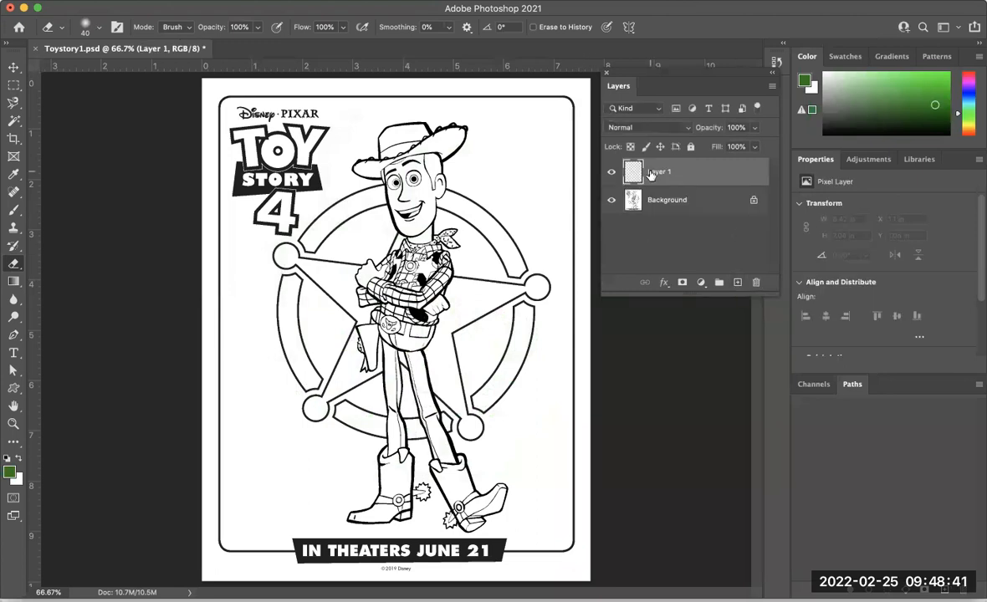
left_click(649, 129)
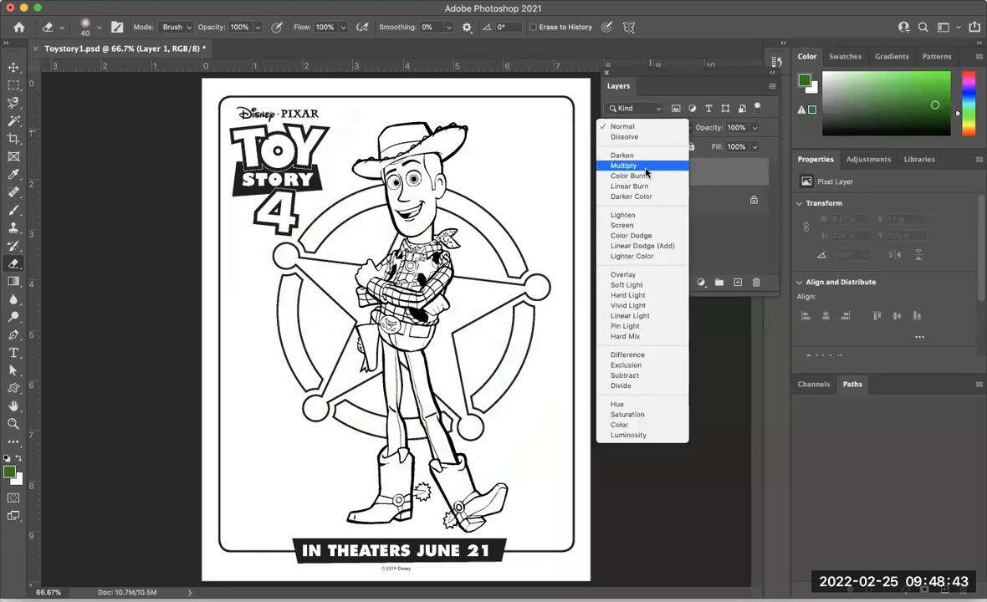
left_click(645, 169)
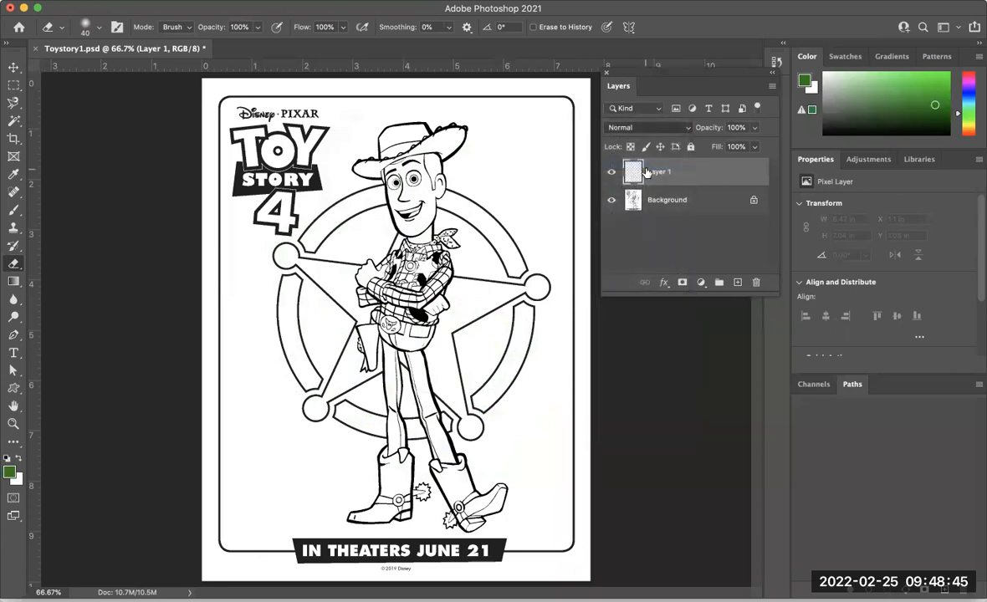
Step: Pick a lighter green, try a size 300 Brush stroke over the ring segment beside the 4, and undo the stroke
left_click(903, 89)
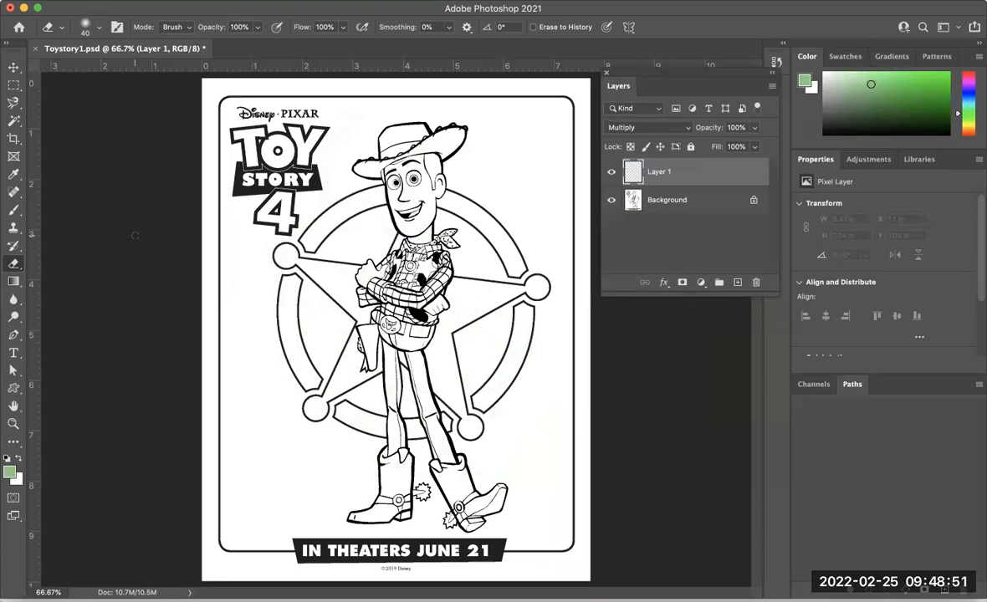
left_click(12, 212)
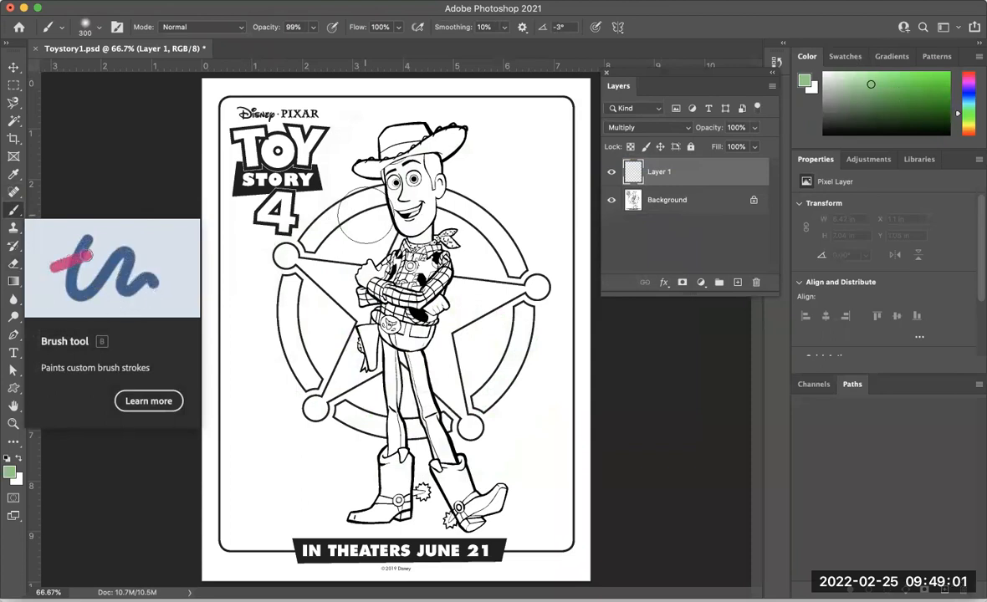
key("ctrl+plus")
key("ctrl+plus")
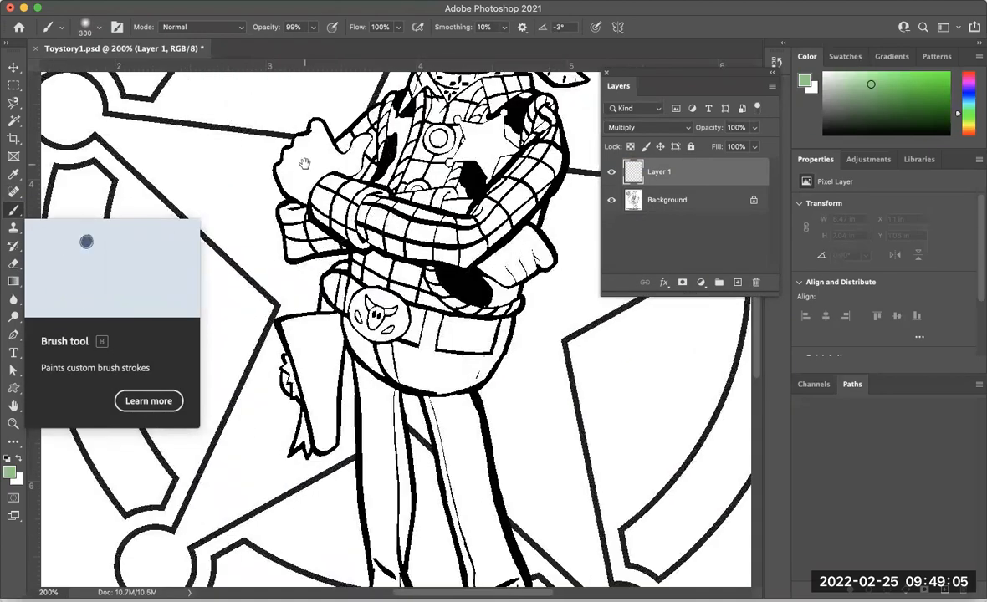
mouse_move(305, 164)
left_mouse_down()
mouse_move(439, 235)
mouse_move(446, 350)
left_mouse_up()
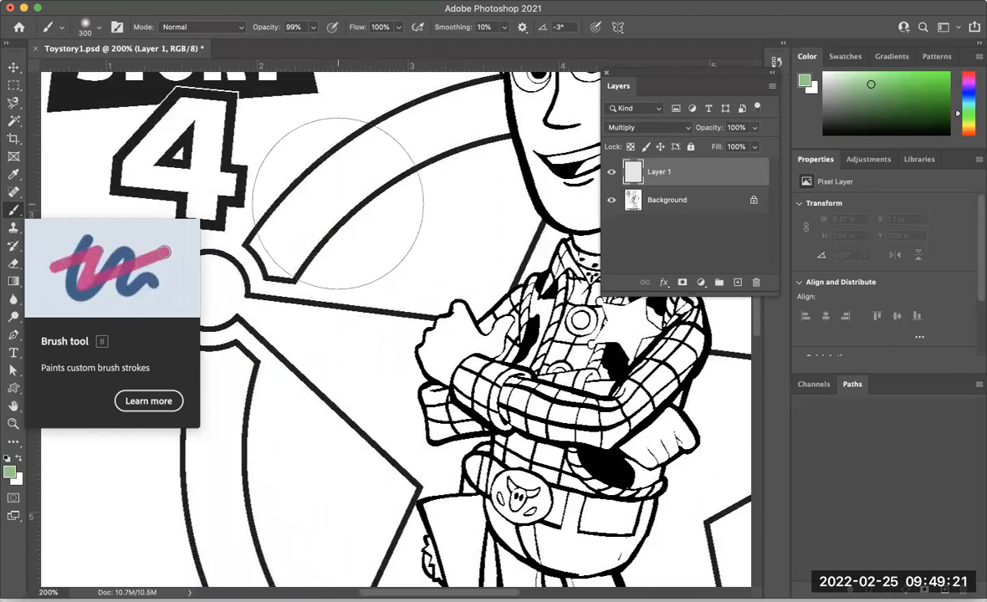
mouse_move(333, 209)
left_mouse_down()
mouse_move(352, 180)
mouse_move(406, 161)
left_mouse_up()
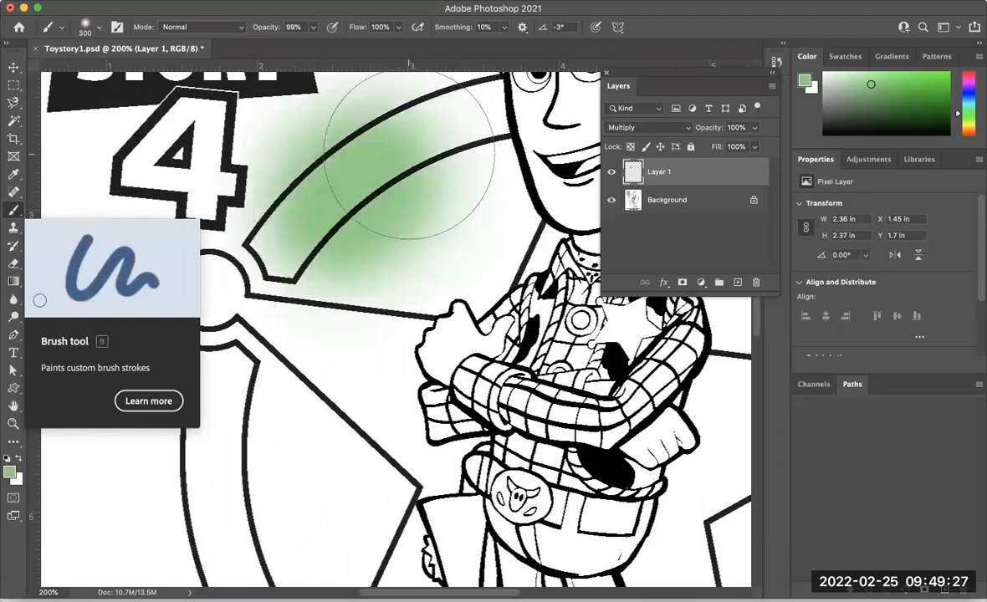
key("super+z")
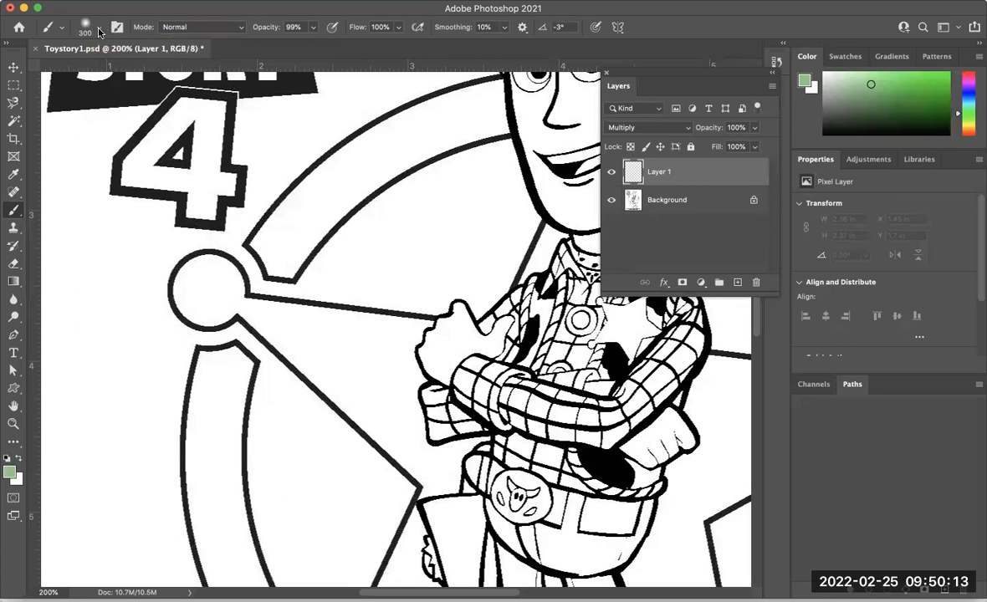
Step: Paint the ring segment between the 4 and Woody's face light green with an 89 px Brush at 6% hardness
left_click(98, 32)
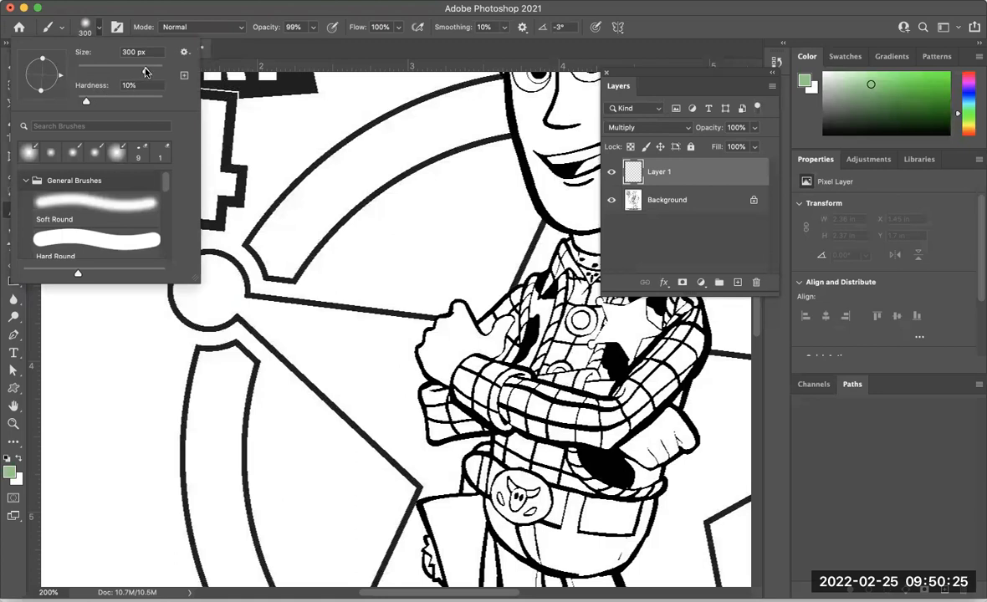
mouse_move(144, 72)
left_mouse_down()
mouse_move(77, 67)
mouse_move(119, 67)
mouse_move(86, 70)
left_mouse_up()
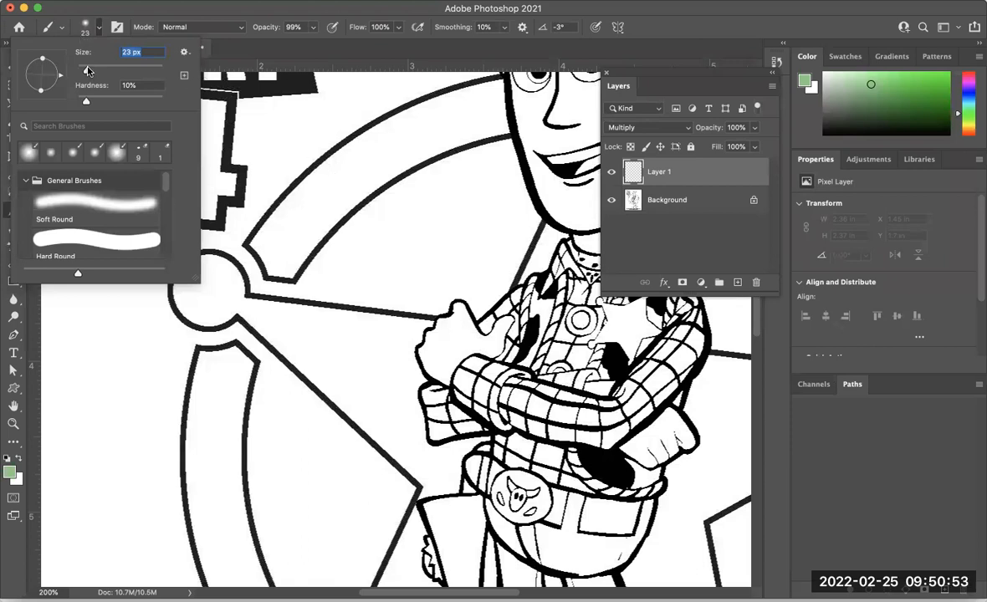
left_click_drag(87, 71, 115, 69)
left_click_drag(85, 102, 82, 103)
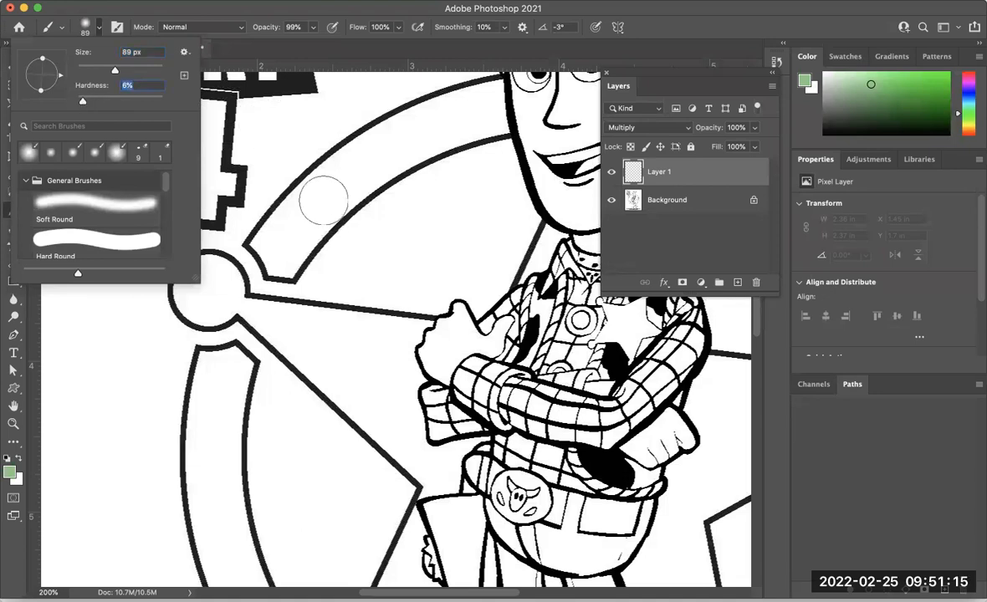
mouse_move(331, 181)
left_mouse_down()
mouse_move(302, 217)
mouse_move(352, 170)
mouse_move(329, 178)
mouse_move(454, 117)
mouse_move(406, 138)
left_mouse_up()
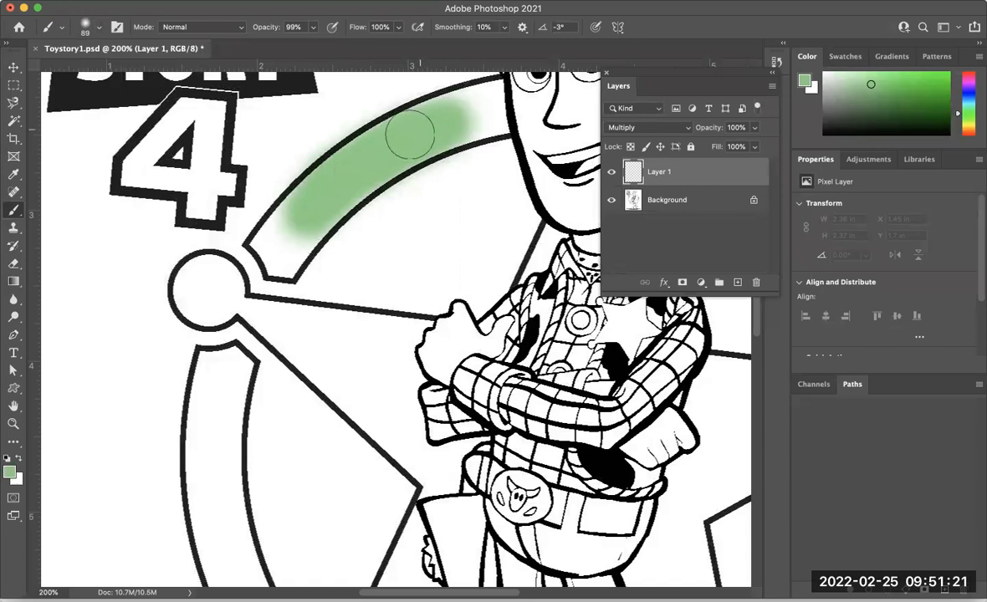
mouse_move(309, 202)
left_mouse_down()
mouse_move(288, 229)
mouse_move(302, 222)
left_mouse_up()
left_click_drag(344, 177, 440, 123)
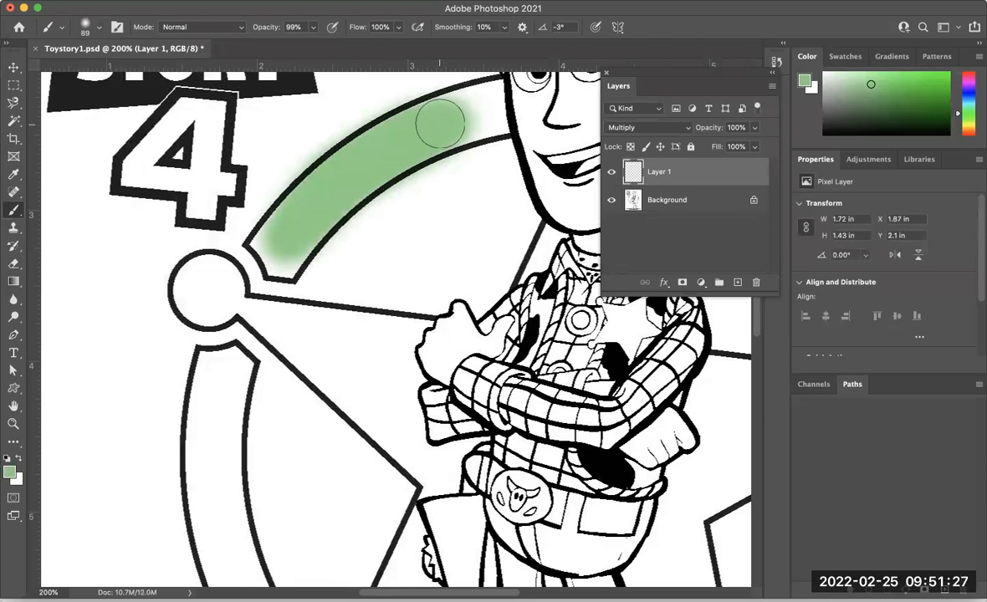
mouse_move(471, 114)
left_mouse_down()
mouse_move(388, 147)
mouse_move(284, 231)
mouse_move(278, 248)
mouse_move(339, 176)
mouse_move(420, 122)
mouse_move(454, 118)
left_mouse_up()
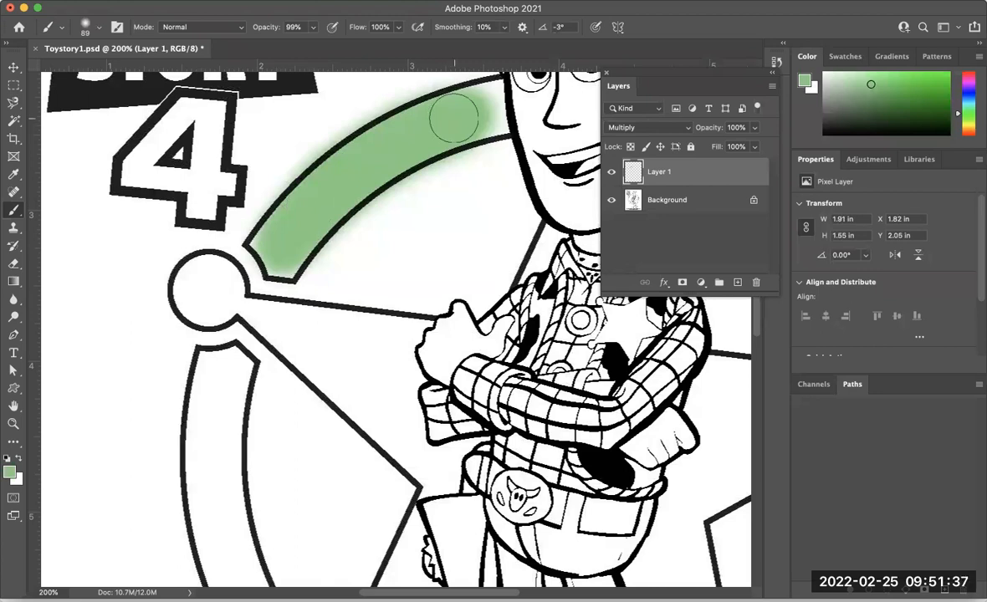
Step: Raise the Brush hardness to 95% and paint the upper part of the ring segment below the star's round tip
left_click(98, 31)
left_click_drag(83, 103, 160, 103)
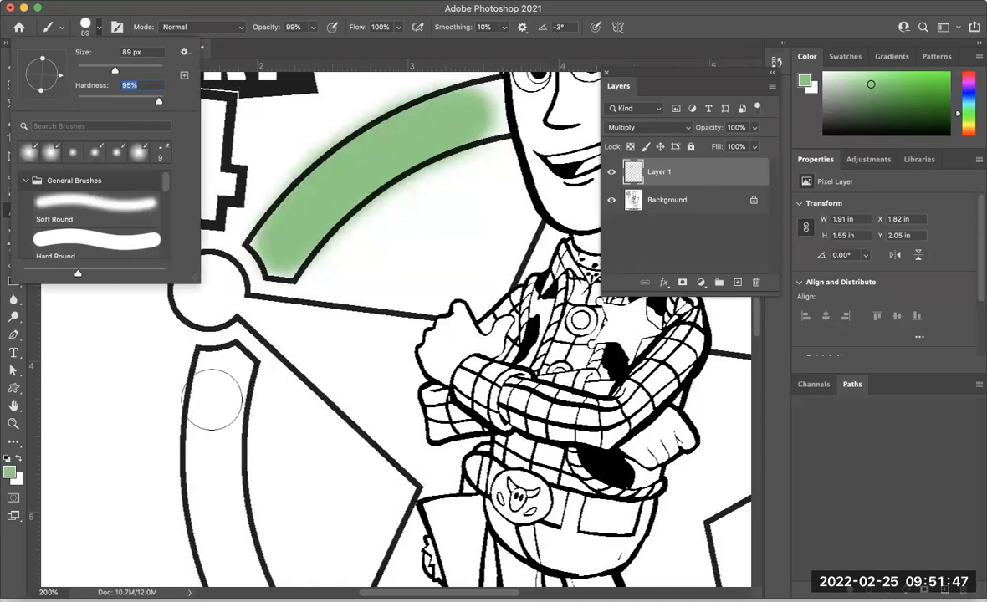
left_click_drag(220, 396, 208, 490)
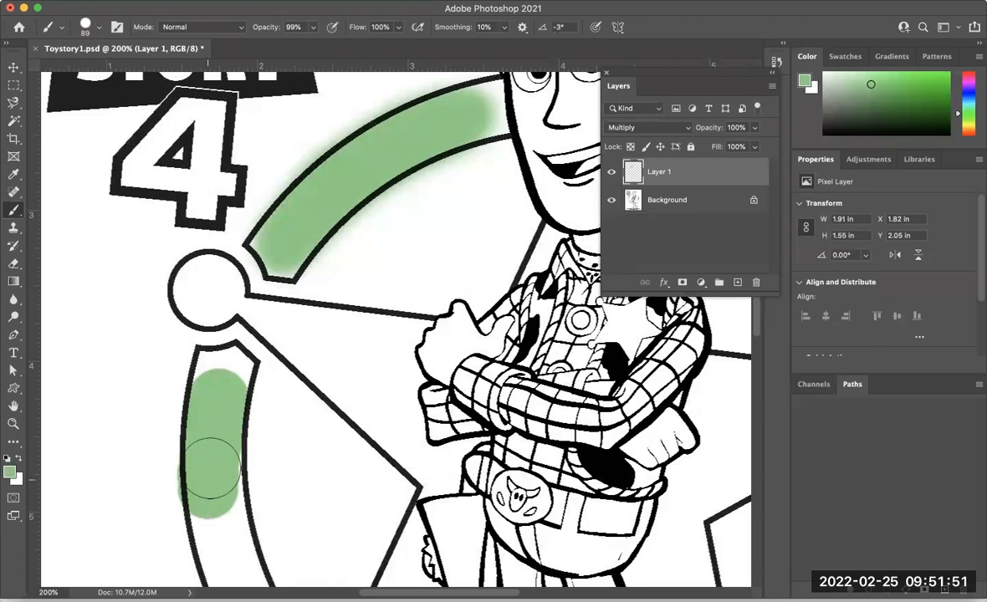
mouse_move(221, 371)
left_mouse_down()
mouse_move(219, 339)
mouse_move(207, 448)
mouse_move(220, 518)
left_mouse_up()
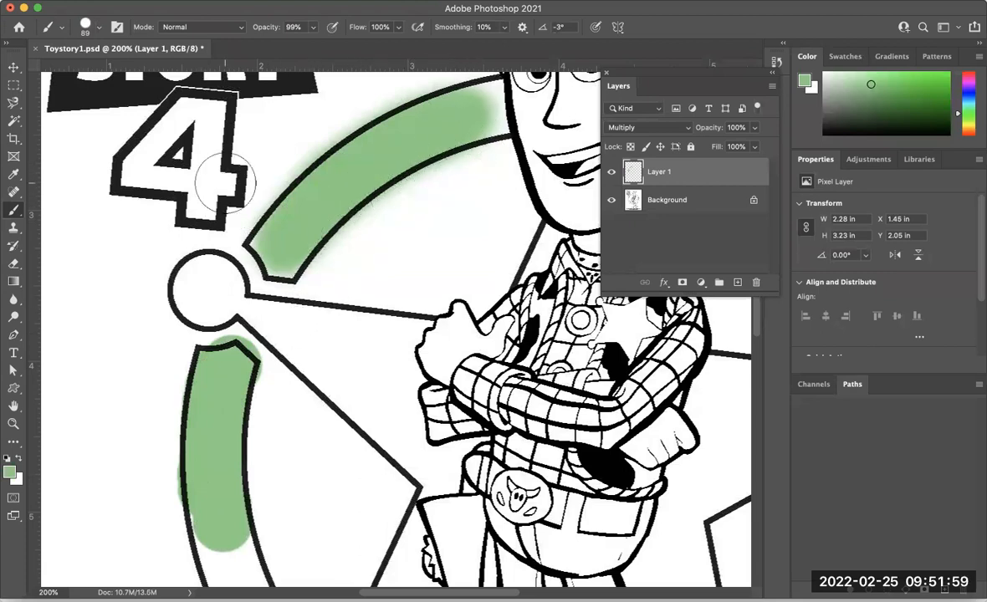
Step: Touch up both ends of the ring segment beside the 4 with a 9 px Brush at 15% hardness
left_click(97, 31)
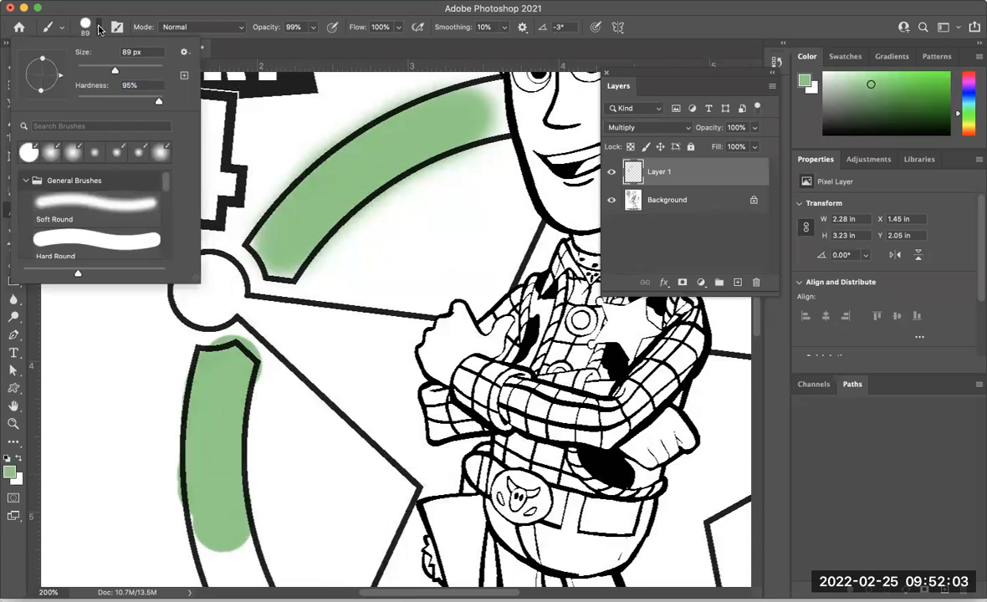
mouse_move(116, 71)
left_mouse_down()
mouse_move(164, 78)
mouse_move(80, 72)
left_mouse_up()
mouse_move(87, 99)
left_mouse_down()
mouse_move(125, 102)
mouse_move(88, 102)
mouse_move(97, 100)
left_mouse_up()
left_click(418, 150)
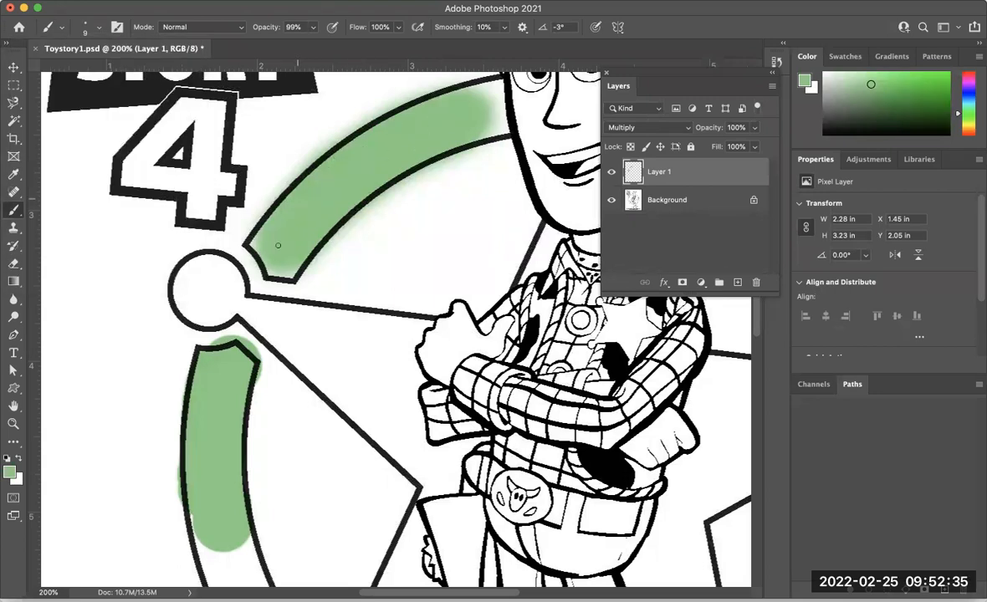
left_click_drag(273, 270, 292, 276)
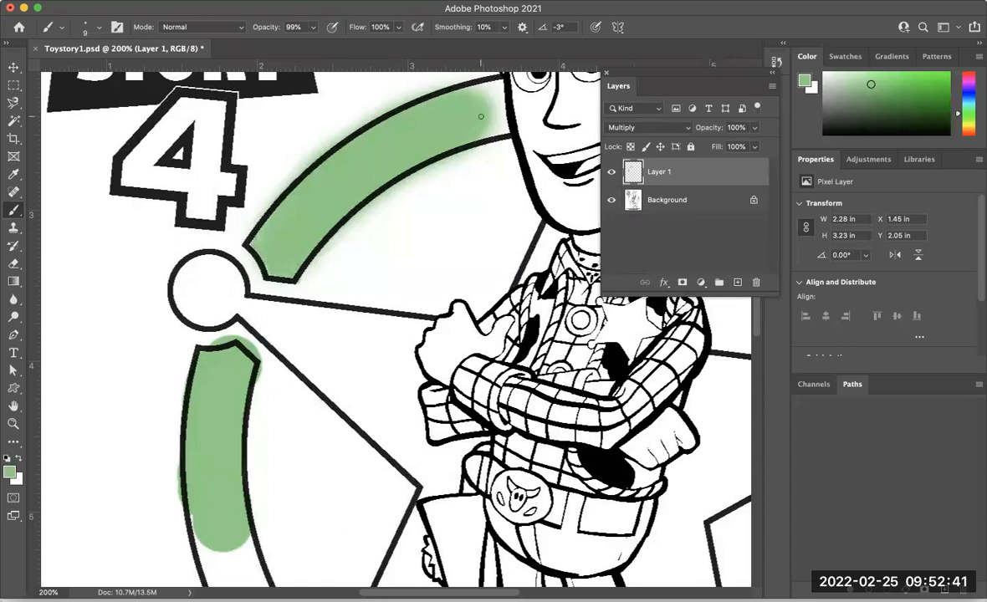
mouse_move(495, 98)
left_mouse_down()
mouse_move(500, 108)
mouse_move(495, 92)
left_mouse_up()
Step: Erase the green paint from both ring segments on Layer 1 with the size 40 Eraser
left_click(12, 267)
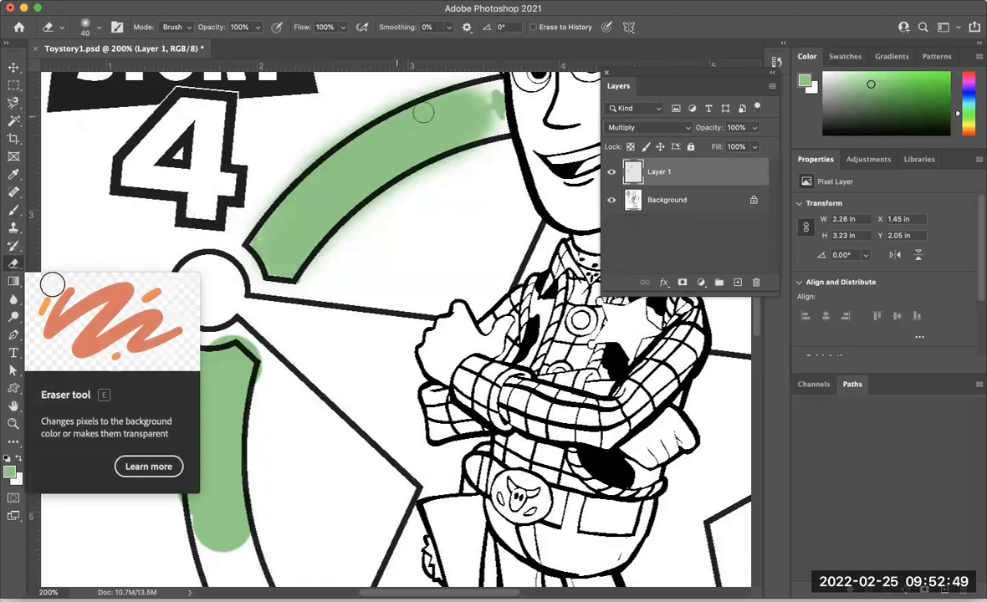
mouse_move(458, 106)
left_mouse_down()
mouse_move(343, 143)
mouse_move(420, 106)
mouse_move(313, 178)
mouse_move(245, 258)
mouse_move(301, 184)
mouse_move(299, 228)
mouse_move(317, 243)
mouse_move(294, 276)
mouse_move(304, 273)
mouse_move(382, 168)
mouse_move(312, 226)
mouse_move(335, 200)
mouse_move(323, 200)
mouse_move(331, 191)
mouse_move(319, 183)
mouse_move(328, 145)
mouse_move(348, 125)
mouse_move(305, 174)
mouse_move(301, 212)
mouse_move(447, 98)
mouse_move(403, 154)
mouse_move(405, 167)
mouse_move(433, 161)
mouse_move(407, 168)
mouse_move(390, 155)
mouse_move(395, 149)
mouse_move(406, 152)
mouse_move(380, 192)
mouse_move(476, 136)
mouse_move(432, 161)
mouse_move(462, 153)
mouse_move(491, 131)
mouse_move(490, 87)
mouse_move(429, 134)
mouse_move(481, 87)
mouse_move(461, 120)
mouse_move(460, 92)
mouse_move(468, 92)
mouse_move(446, 86)
mouse_move(402, 115)
mouse_move(399, 102)
mouse_move(453, 92)
mouse_move(395, 292)
left_mouse_up()
scroll(393, 289, "left", 10)
scroll(394, 289, "down", 5)
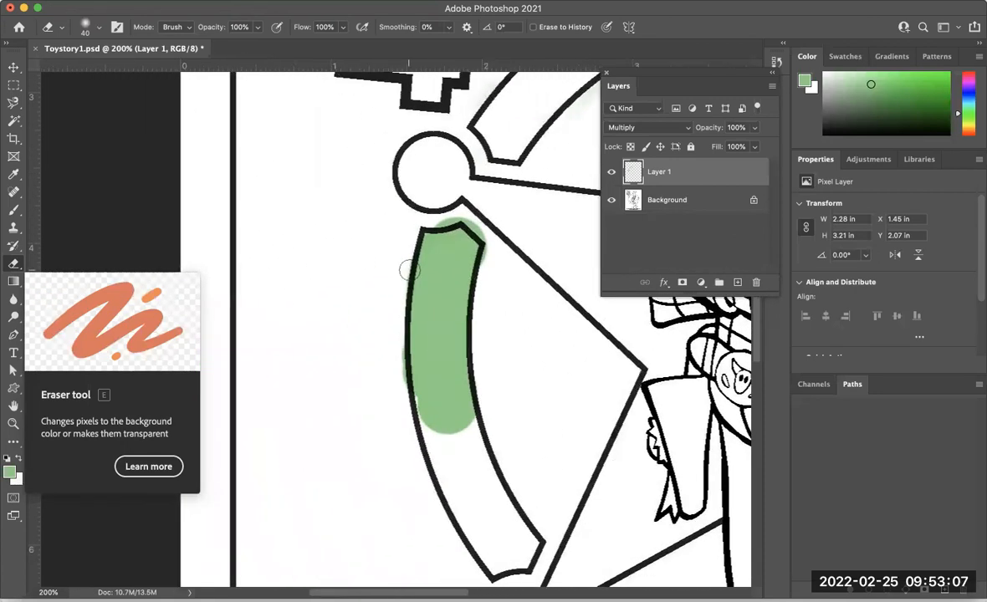
mouse_move(448, 257)
left_mouse_down()
mouse_move(436, 410)
mouse_move(427, 286)
left_mouse_up()
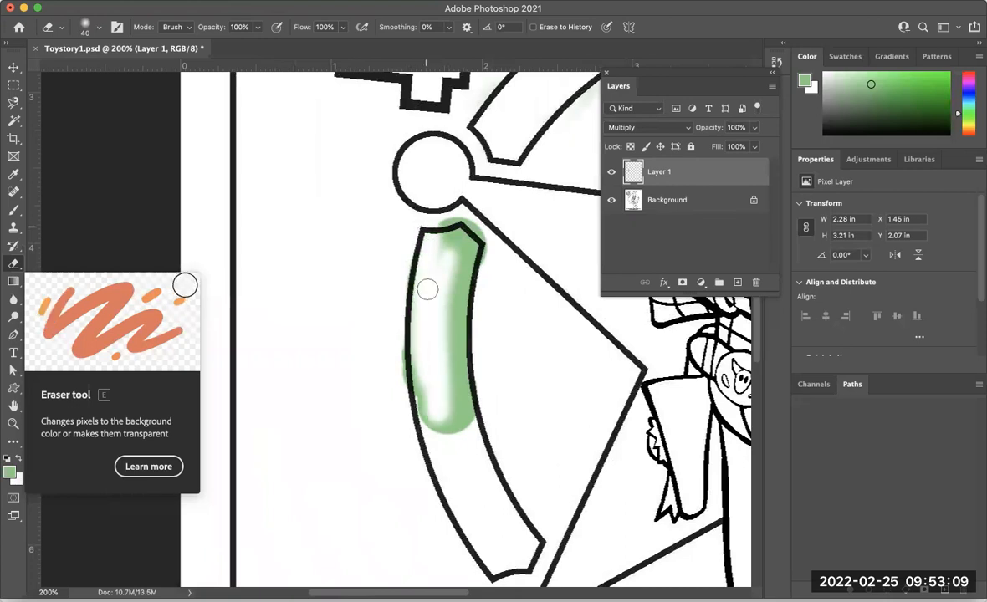
mouse_move(412, 341)
left_mouse_down()
mouse_move(453, 496)
mouse_move(396, 363)
mouse_move(440, 414)
mouse_move(457, 377)
mouse_move(451, 356)
mouse_move(464, 403)
mouse_move(452, 406)
mouse_move(464, 405)
mouse_move(472, 202)
mouse_move(470, 323)
mouse_move(459, 297)
mouse_move(475, 271)
mouse_move(447, 200)
mouse_move(448, 238)
mouse_move(473, 243)
mouse_move(483, 226)
mouse_move(406, 366)
mouse_move(415, 311)
mouse_move(417, 348)
left_mouse_up()
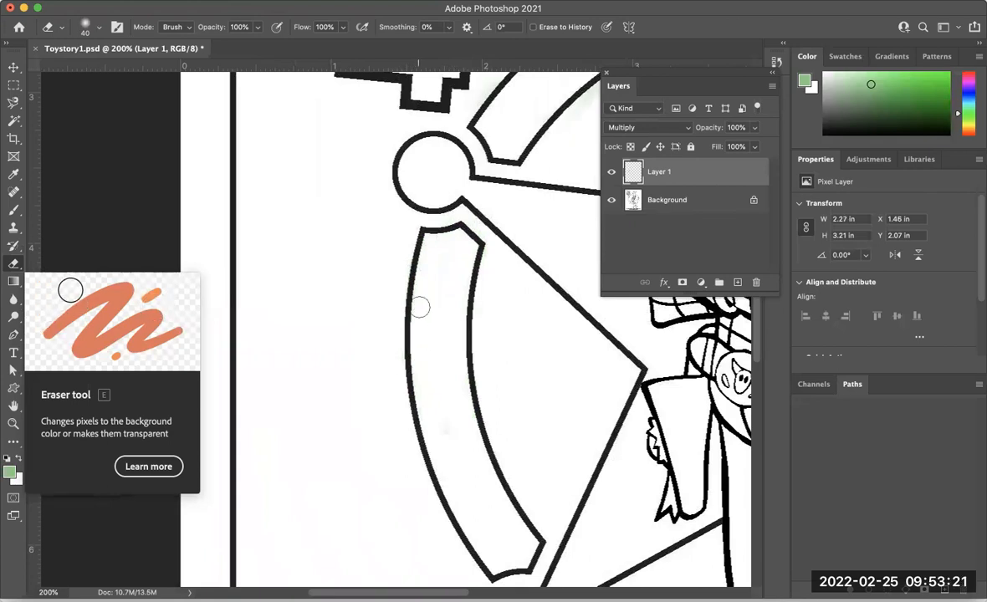
Step: Set the Eraser to the Soft Round brush with 73% hardness and a size of 33 px
left_click(100, 28)
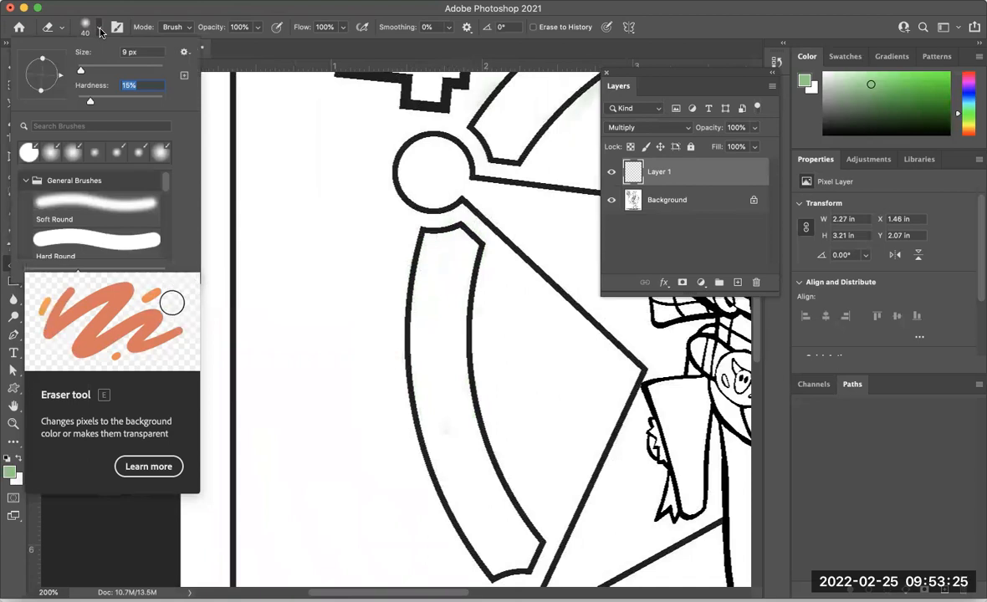
left_click(96, 205)
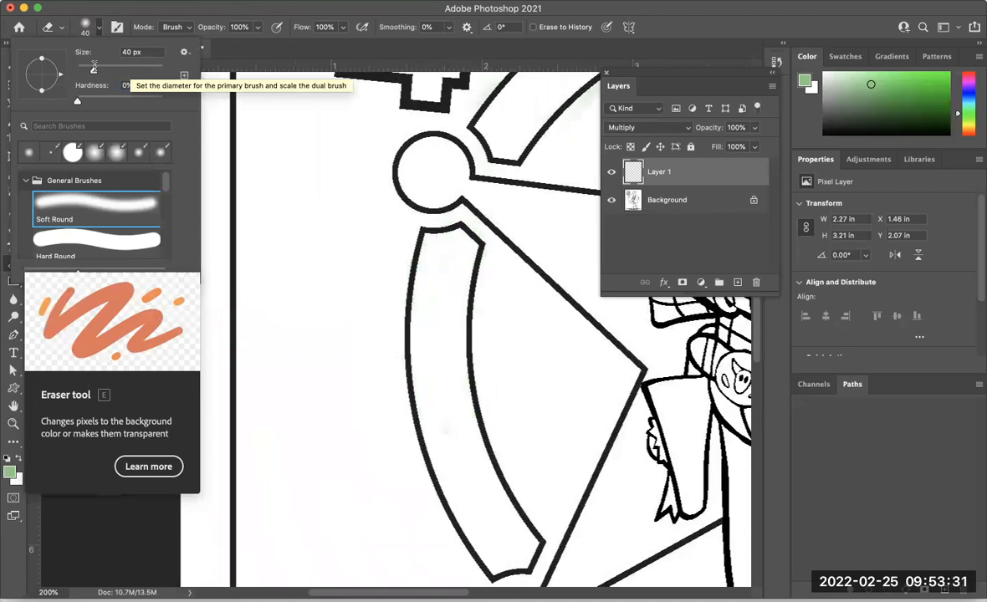
left_click(129, 67)
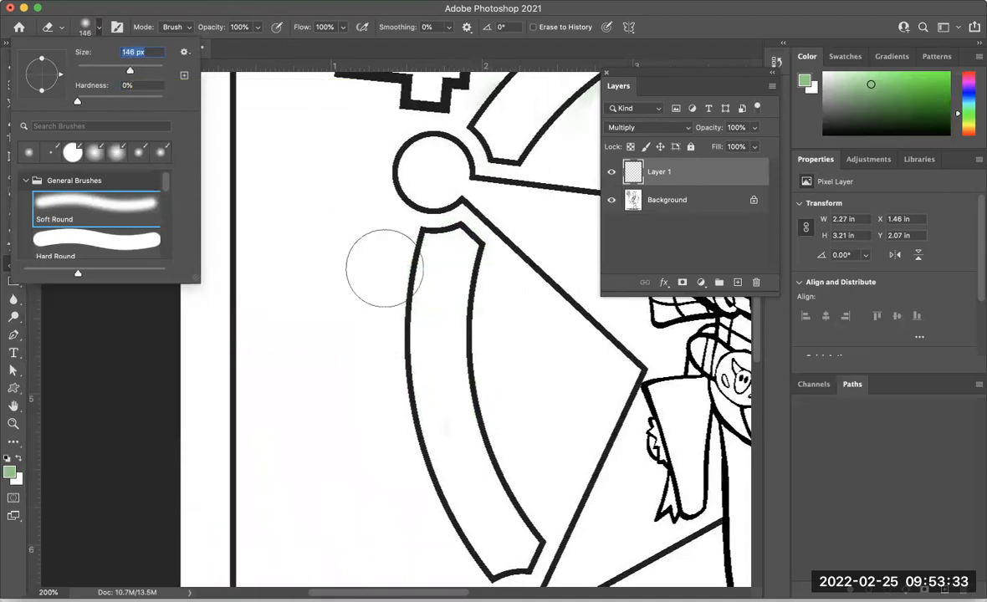
left_click_drag(79, 101, 140, 106)
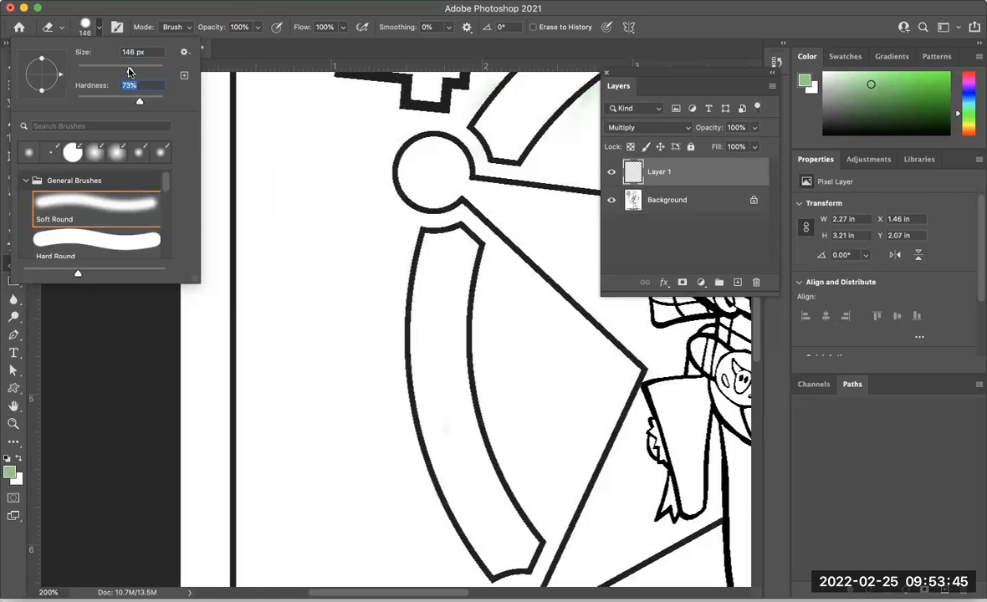
left_click_drag(94, 67, 90, 67)
left_click(380, 121)
left_click(98, 29)
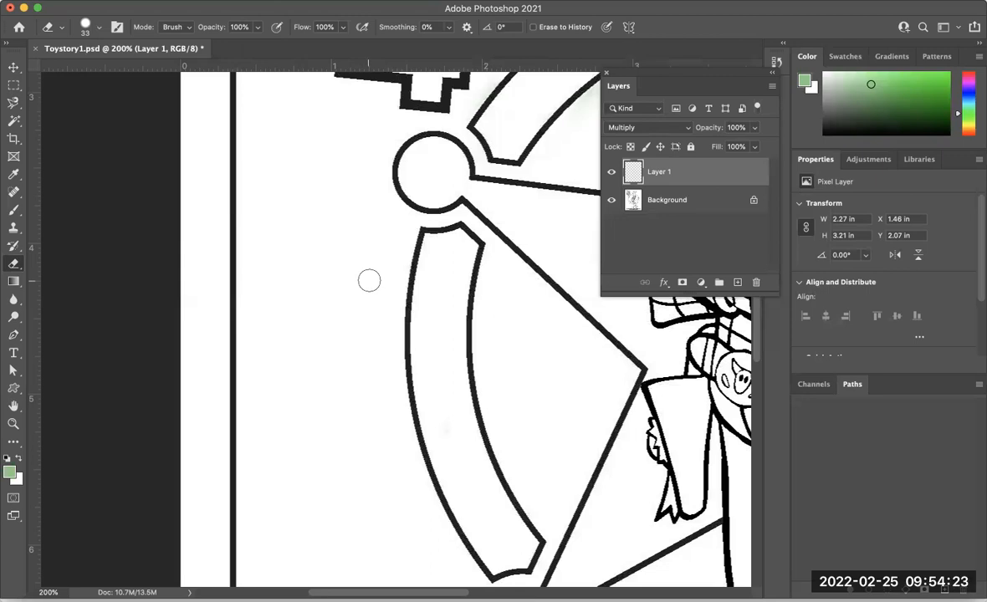
Step: Resize the Eraser in increments, enlarging it to 250 px and reducing it to 150 px
key("bracketleft")
key("bracketleft")
key("bracketleft")
key("bracketleft")
key("bracketleft")
key("bracketright")
key("bracketright")
key("bracketright")
key("bracketright")
key("bracketright")
key("bracketright")
key("bracketright")
key("bracketright")
key("bracketright")
key("bracketright")
key("bracketright")
key("bracketright")
key("bracketright")
key("bracketright")
key("bracketright")
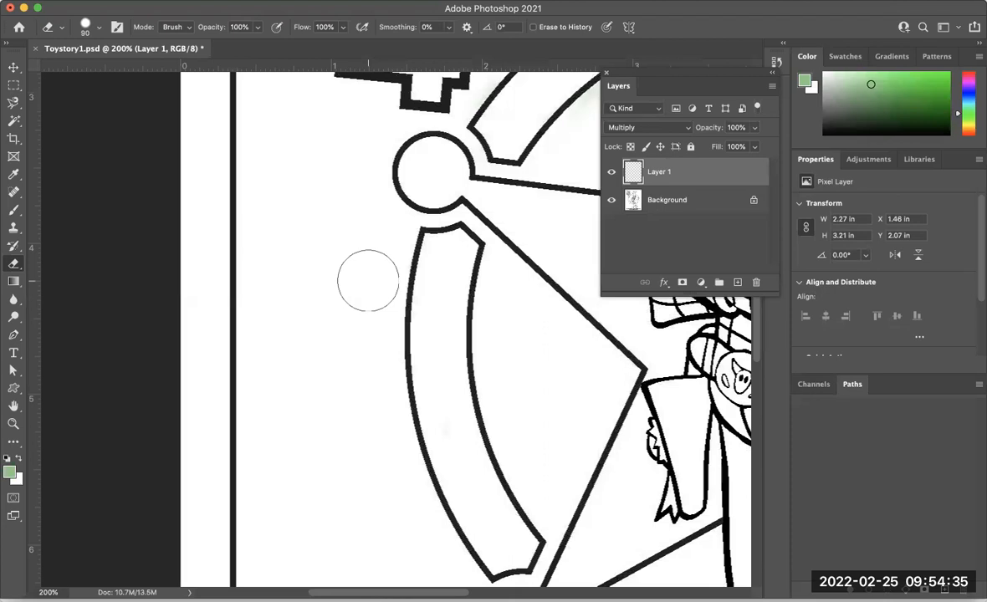
key("bracketright")
key("bracketright")
key("bracketright")
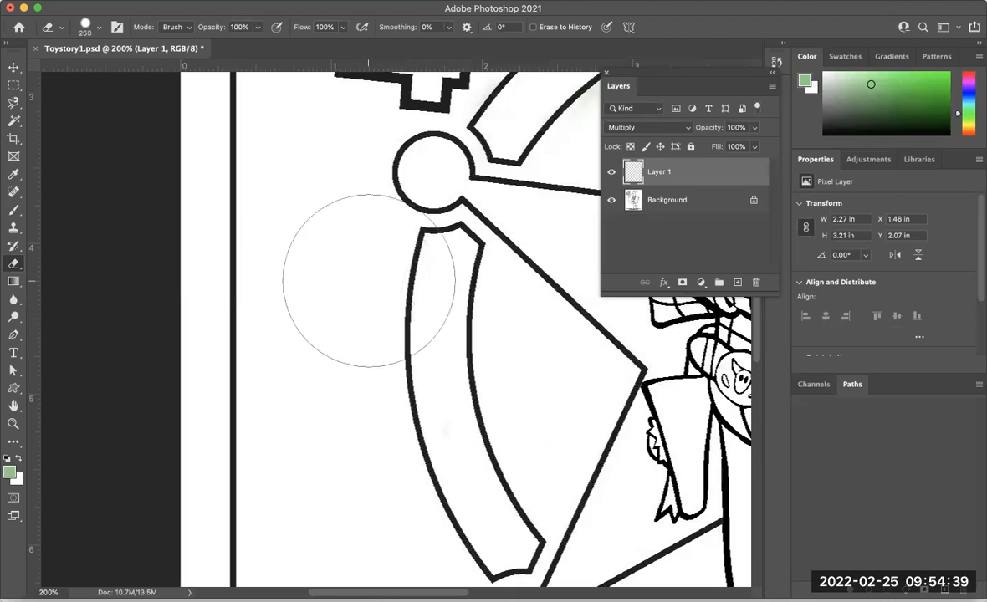
key("bracketleft")
key("bracketleft")
key("bracketleft")
key("bracketleft")
key("bracketleft")
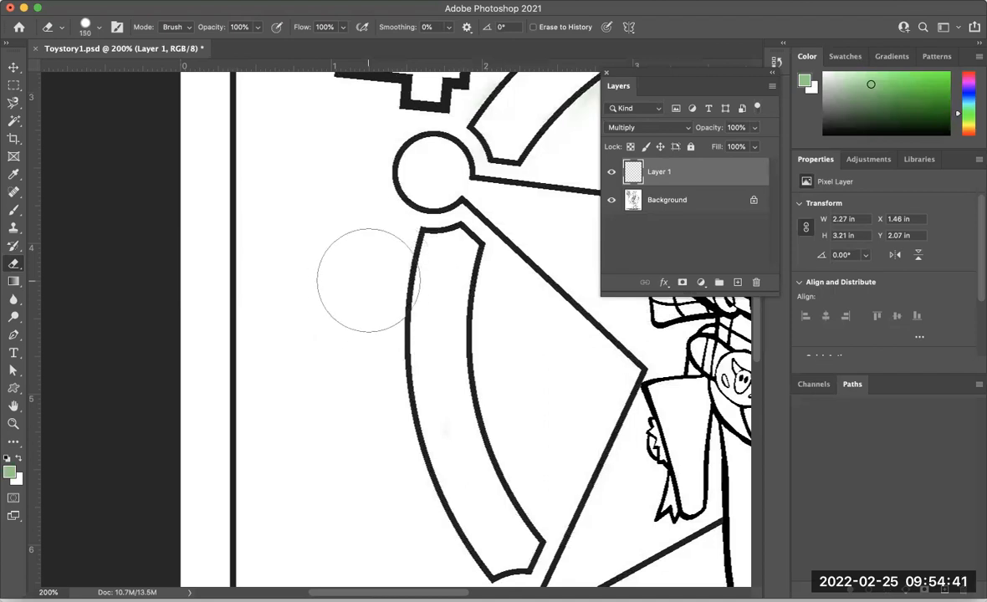
Step: Shrink the Eraser in increments well below 80 px, and enlarge it back up to 200 px
key("bracketleft")
key("bracketleft")
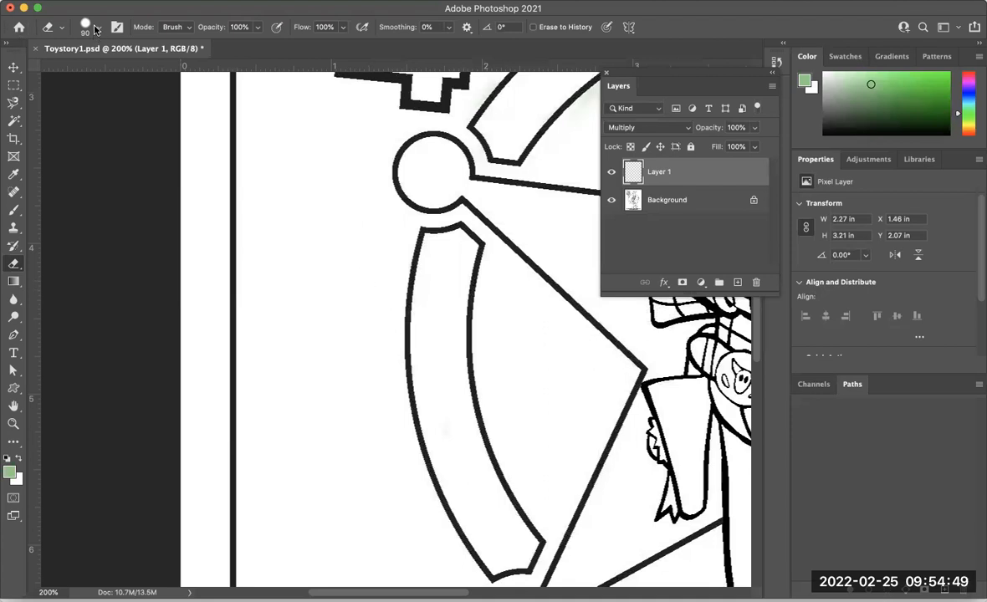
key("bracketleft")
key("bracketleft")
key("bracketleft")
key("bracketleft")
key("bracketleft")
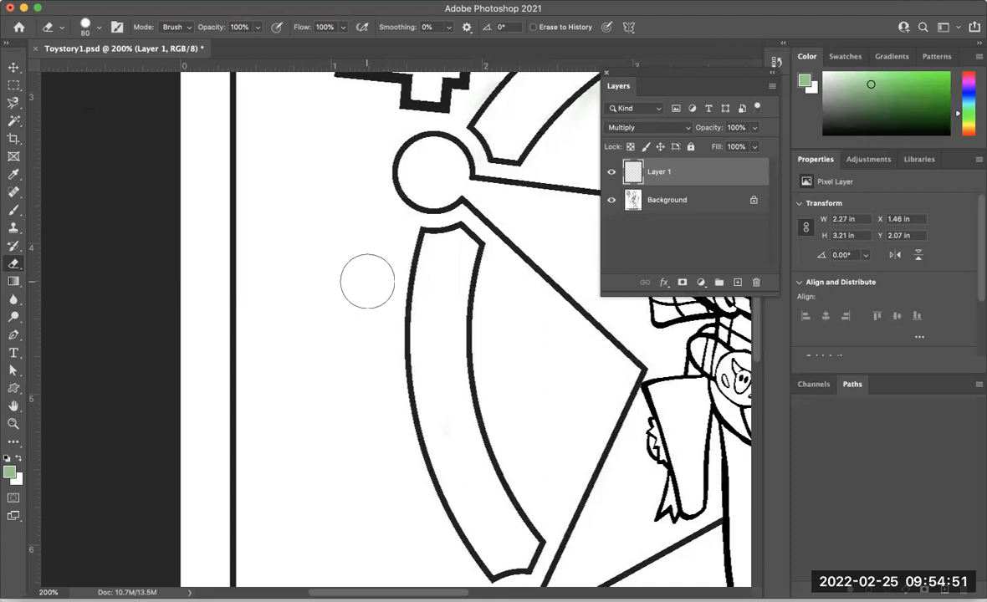
key("bracketleft")
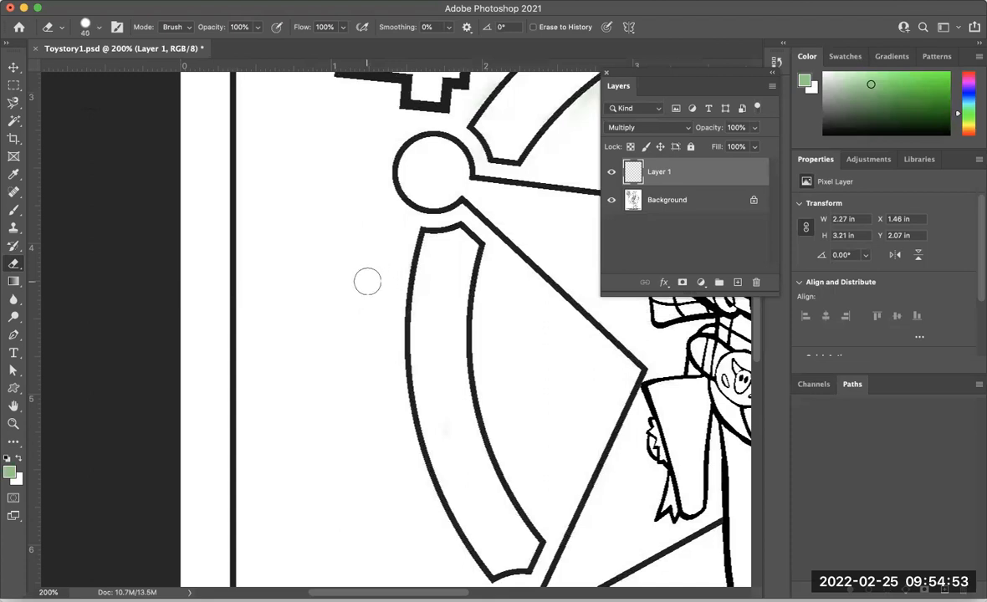
key("bracketleft")
key("bracketright")
key("bracketright")
key("bracketright")
key("bracketright")
key("bracketright")
key("bracketright")
key("bracketright")
key("bracketright")
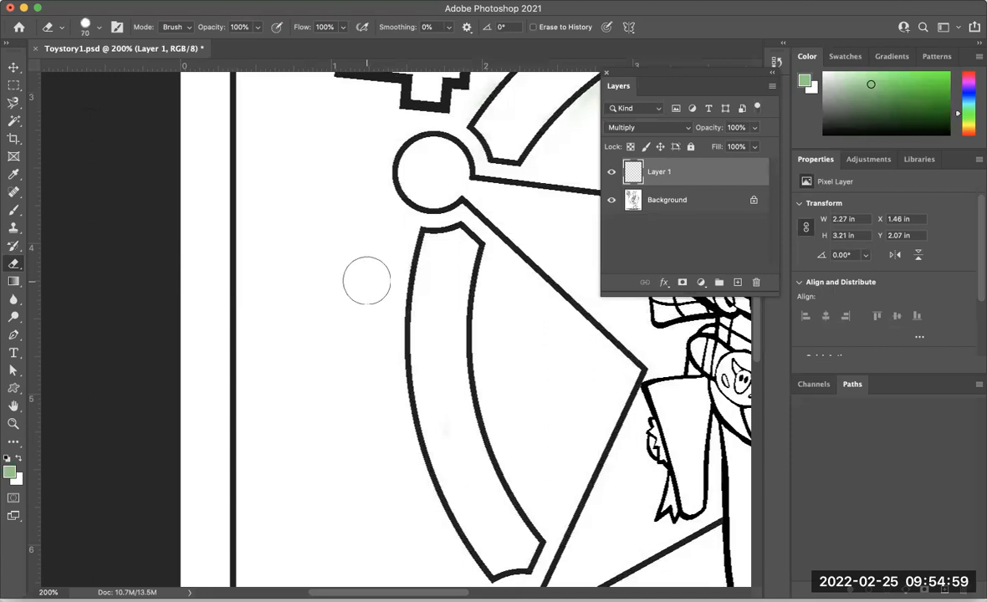
key("bracketright")
key("bracketright")
key("bracketright")
key("bracketright")
key("bracketright")
key("bracketright")
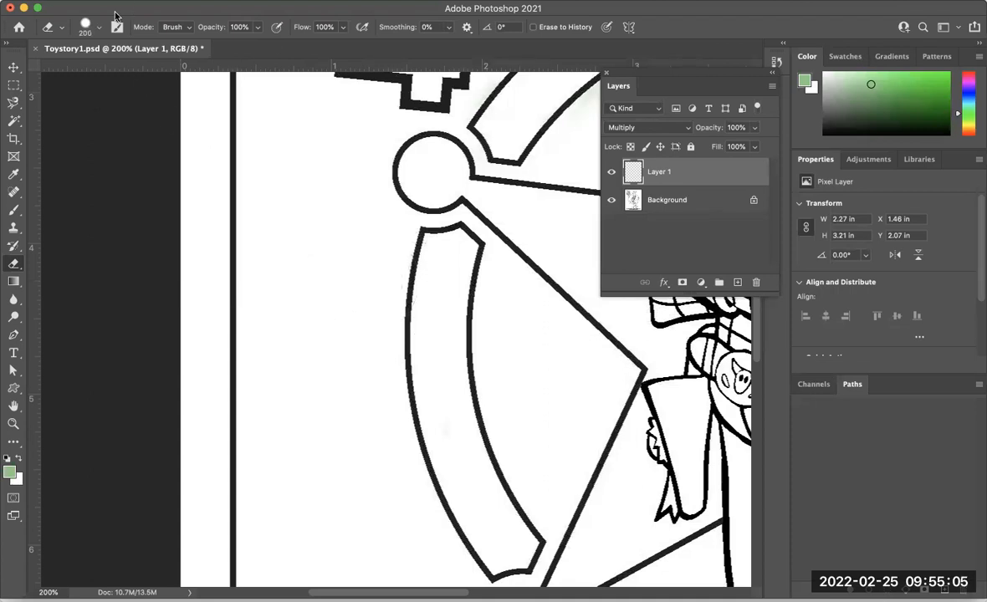
Step: Set the Eraser size to 73 px in its brush settings, and raise it in increments to 100 px
left_click(94, 27)
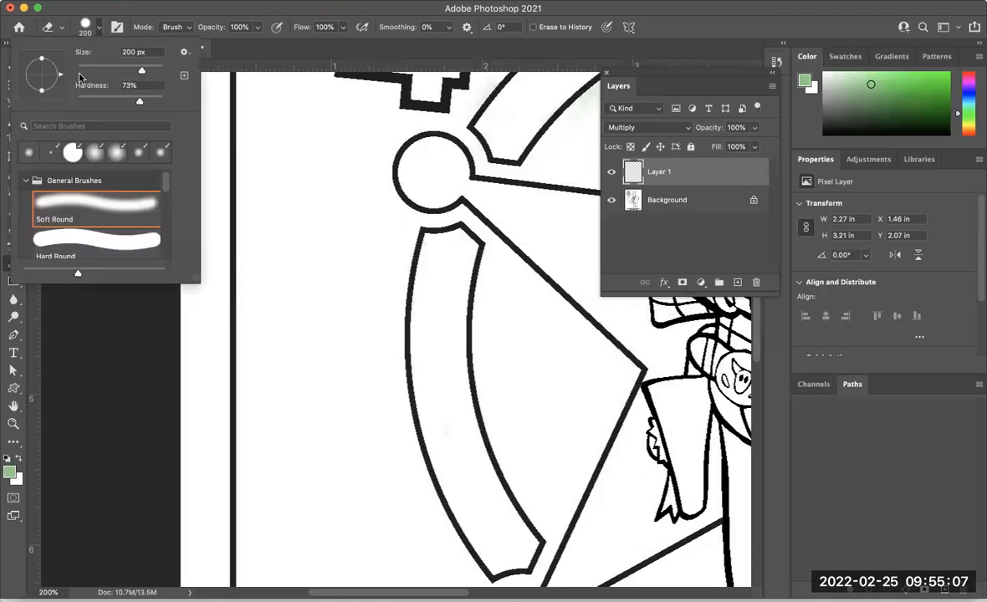
left_click_drag(140, 70, 107, 70)
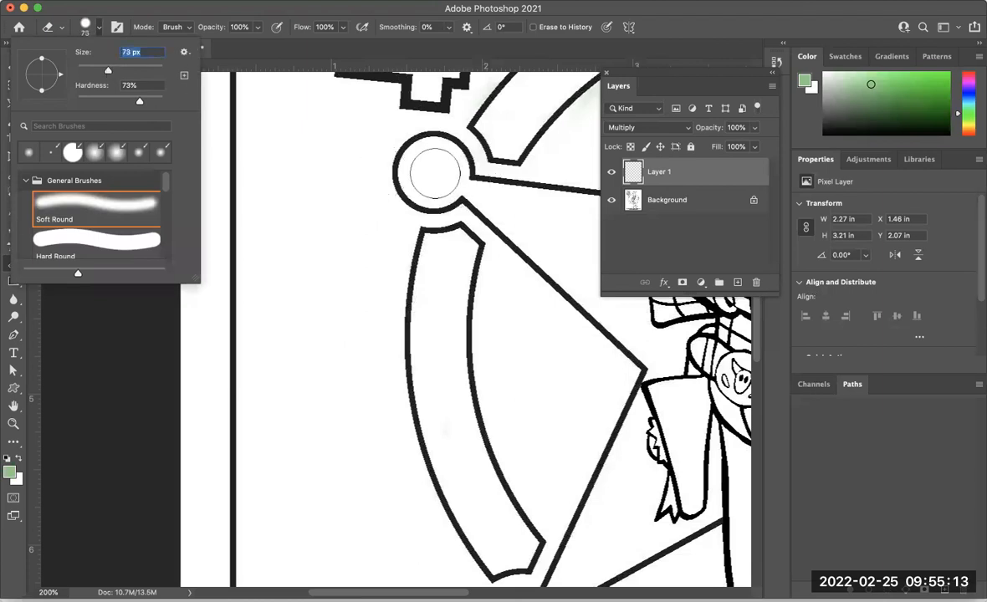
key("Return")
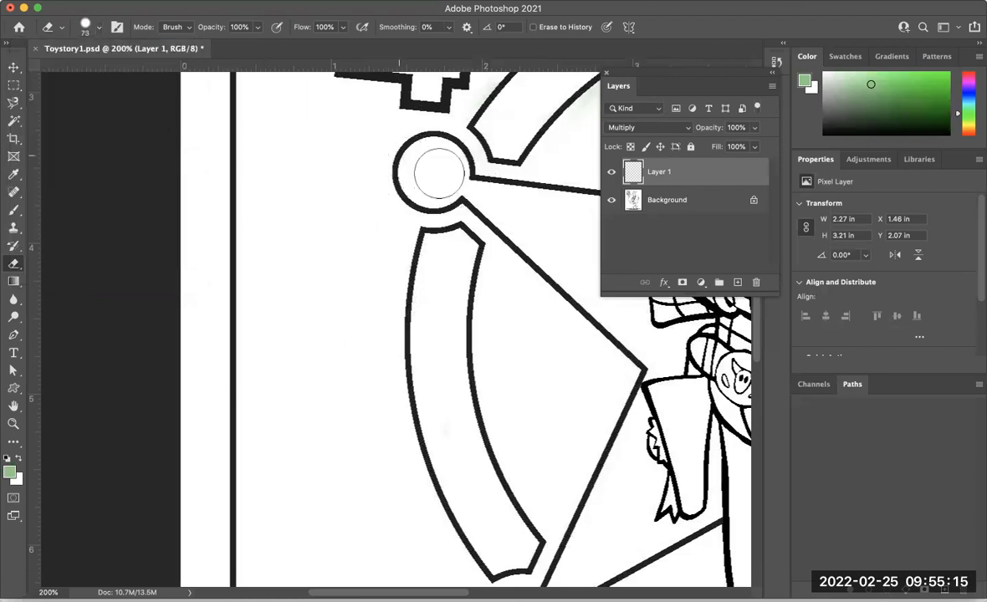
key("bracketright")
key("bracketright")
key("bracketright")
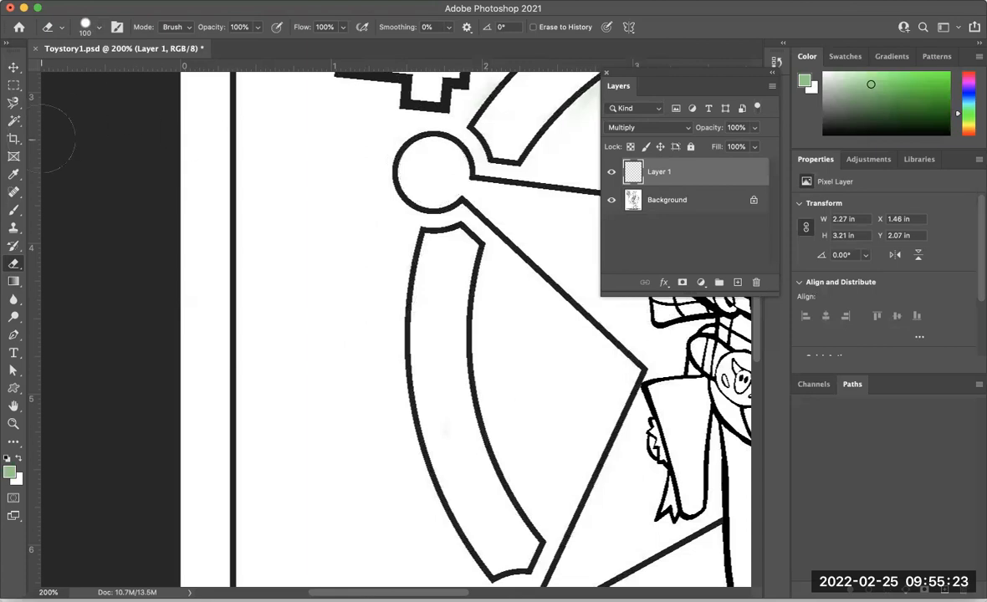
Step: Enlarge the Brush to 125 px and paint the star's circular tip below the 4 green on Layer 1
left_click(13, 211)
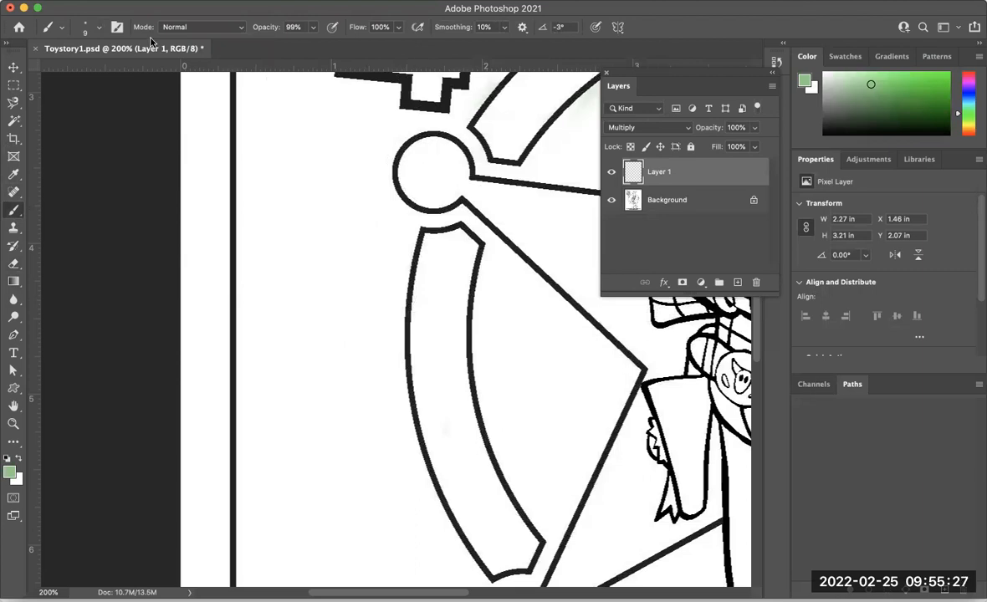
key("]")
key("]")
key("]")
key("]")
key("]")
key("]")
key("]")
key("]")
key("]")
key("]")
key("]")
key("]")
key("]")
key("]")
mouse_move(430, 172)
left_mouse_down()
mouse_move(405, 160)
mouse_move(414, 163)
left_mouse_up()
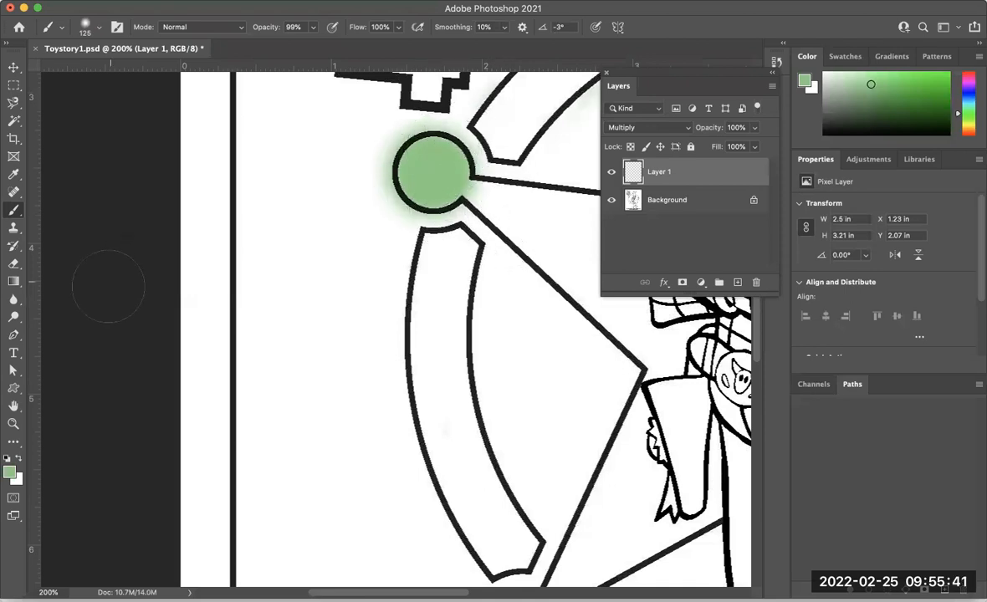
Step: Erase the green paint in and around the star's circular tip with the 100 px Eraser
left_click(13, 262)
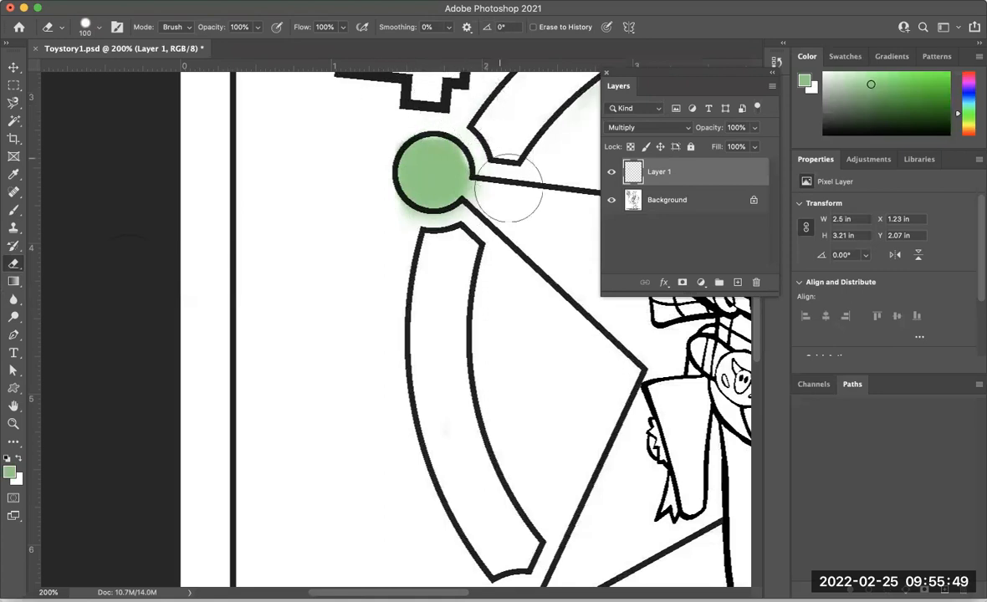
mouse_move(465, 231)
left_mouse_down()
mouse_move(442, 201)
mouse_move(478, 161)
mouse_move(448, 183)
left_mouse_up()
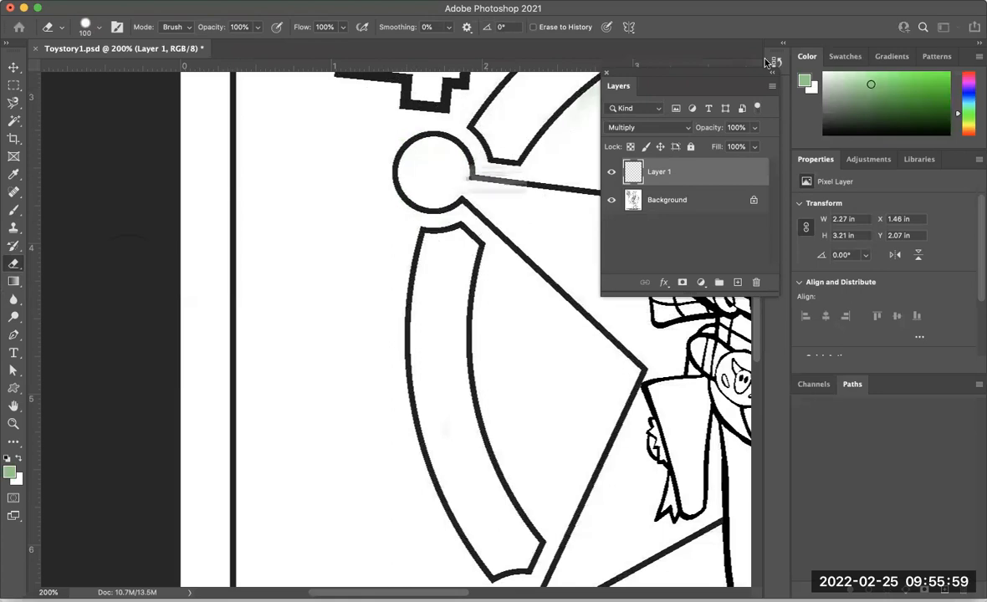
Step: Close Toystory1.psd without saving the changes and reopen it from the Colorize folder
key("super+w")
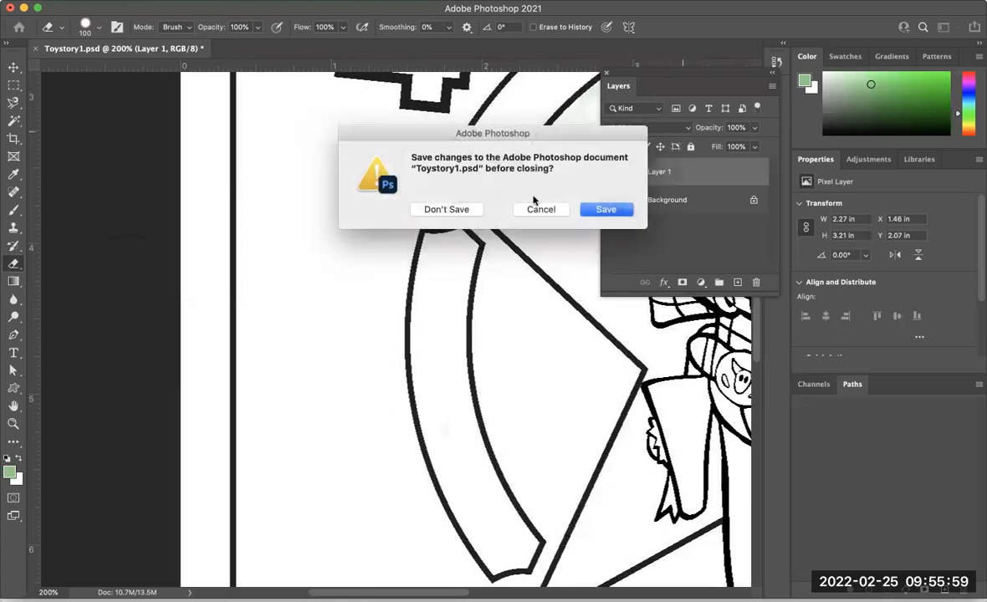
left_click(449, 216)
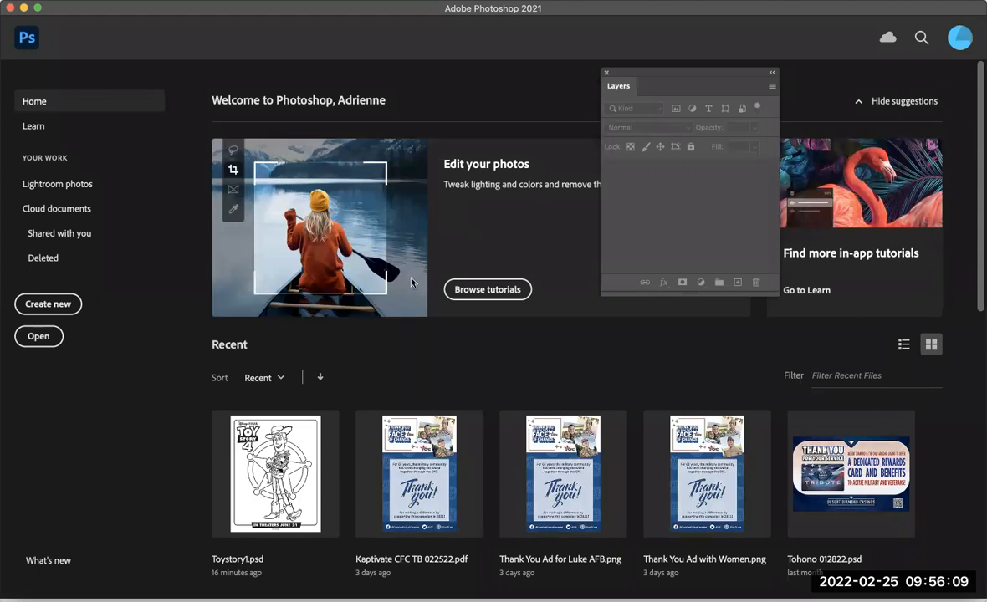
left_click(38, 338)
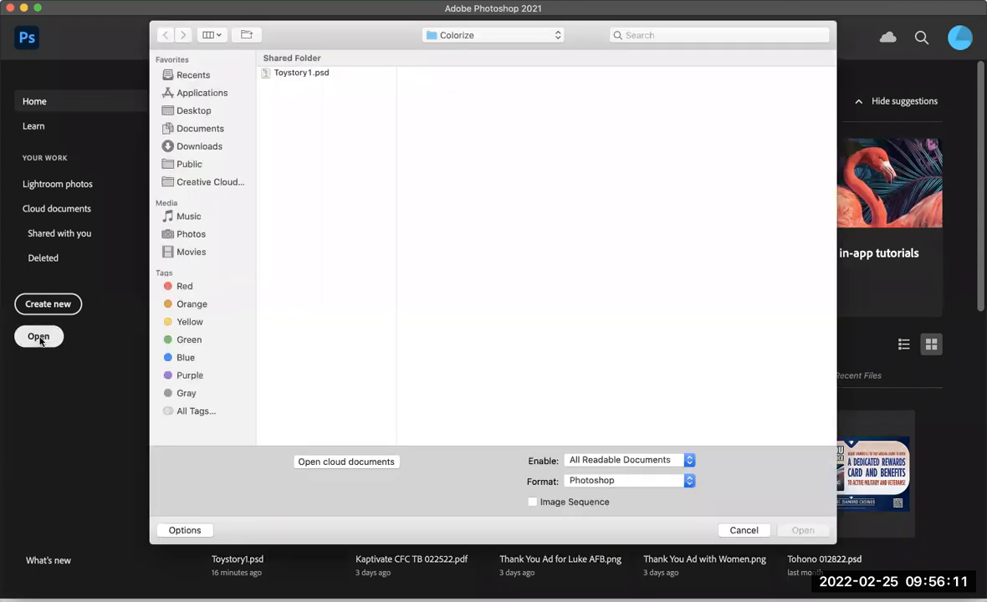
left_click(305, 76)
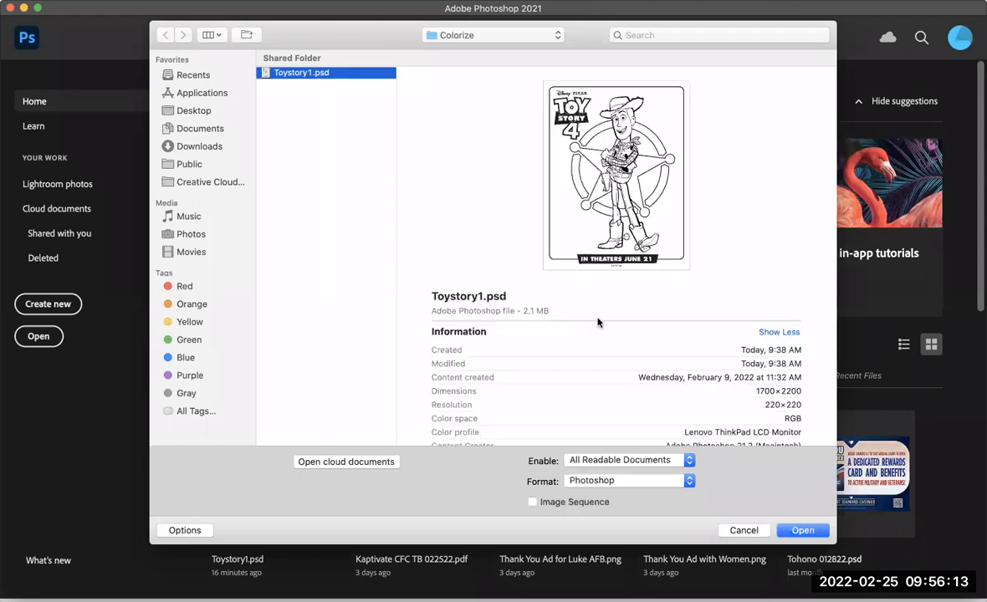
left_click(803, 531)
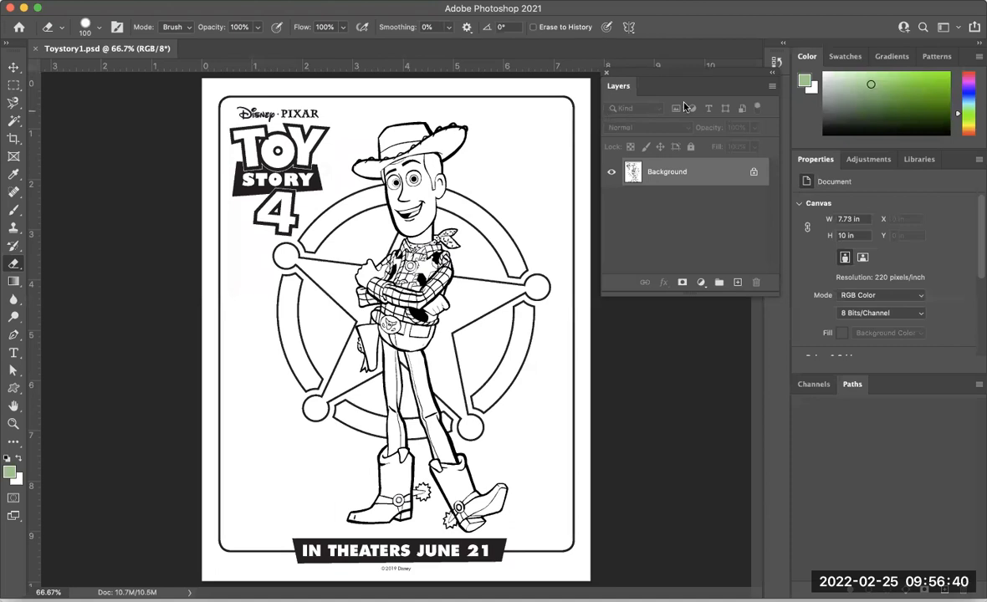
Step: Dock the floating Layers panel with the Channels and Paths panels
left_click_drag(618, 84, 817, 389)
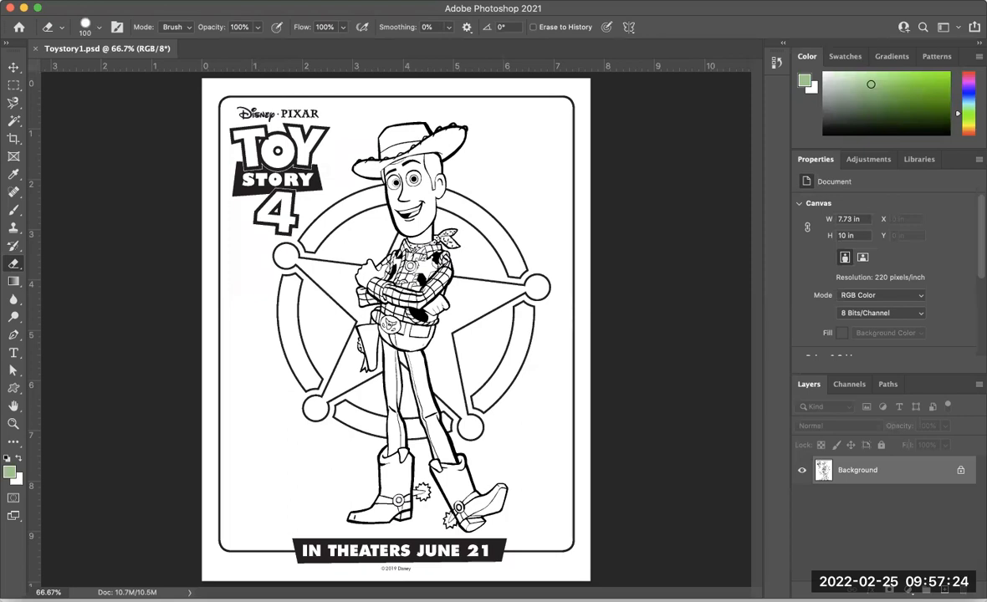
Step: Check that the image mode of Toystory1.psd is RGB Color, both in the mode options and in the document title
left_click(169, 0)
mouse_move(175, 11)
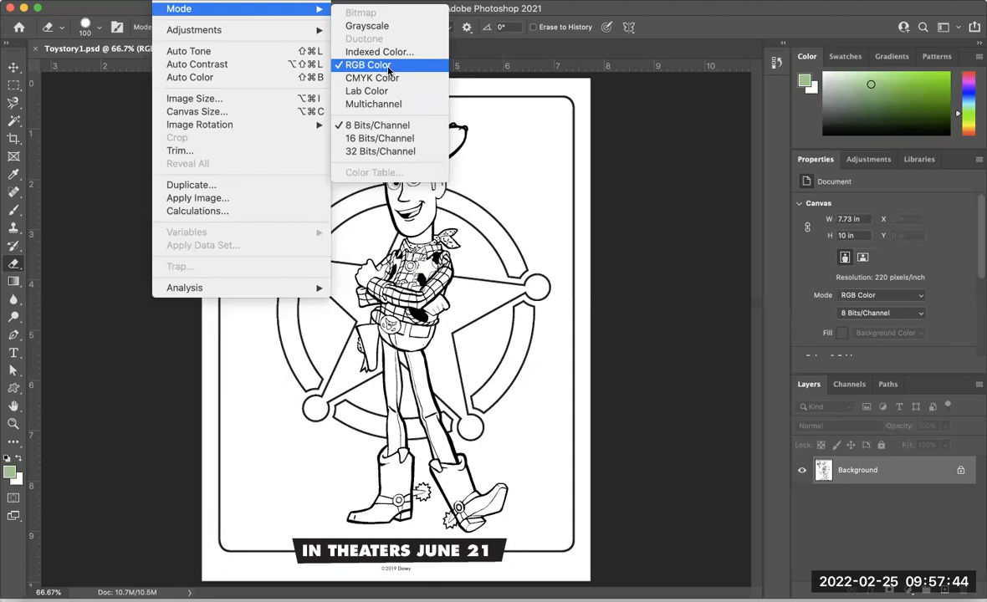
left_click(388, 66)
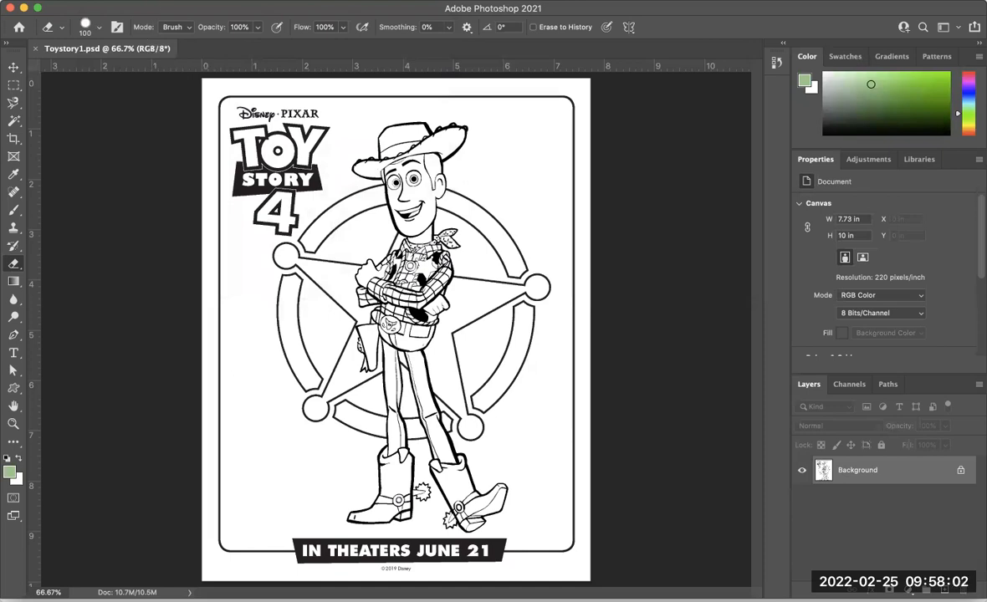
left_click(171, 0)
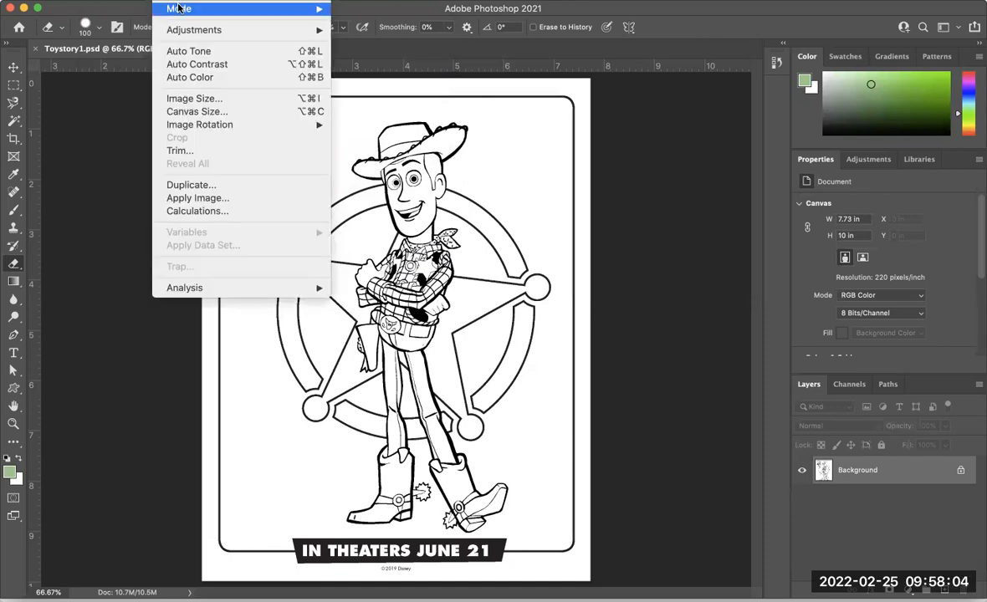
mouse_move(183, 9)
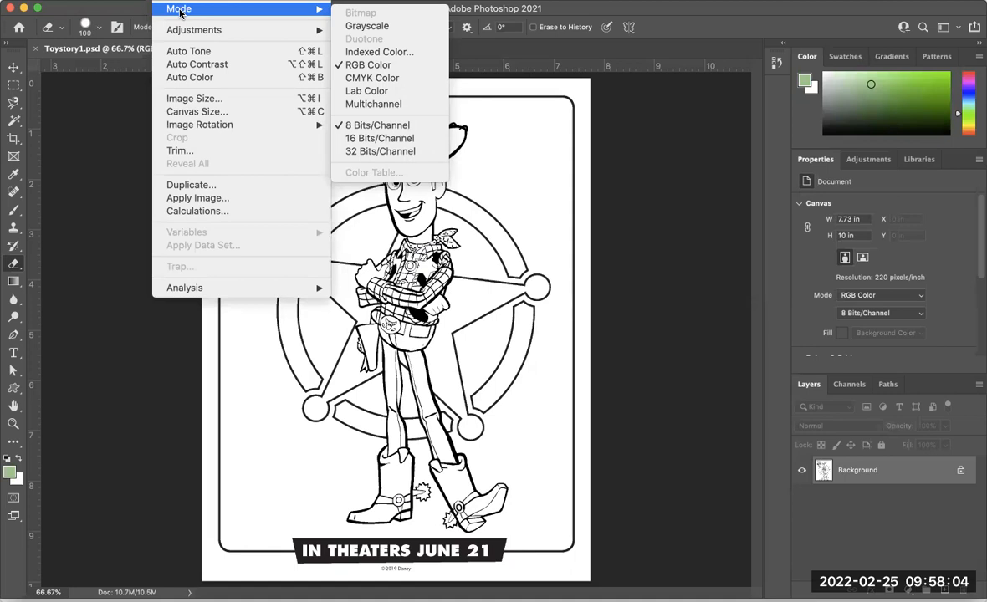
left_click(366, 66)
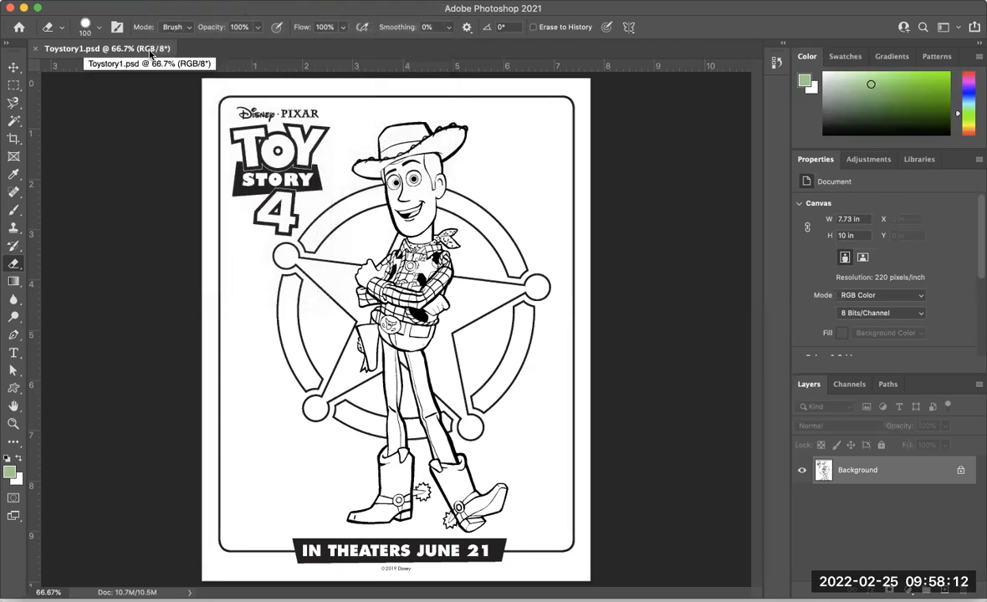
left_click(174, 1)
mouse_move(178, 10)
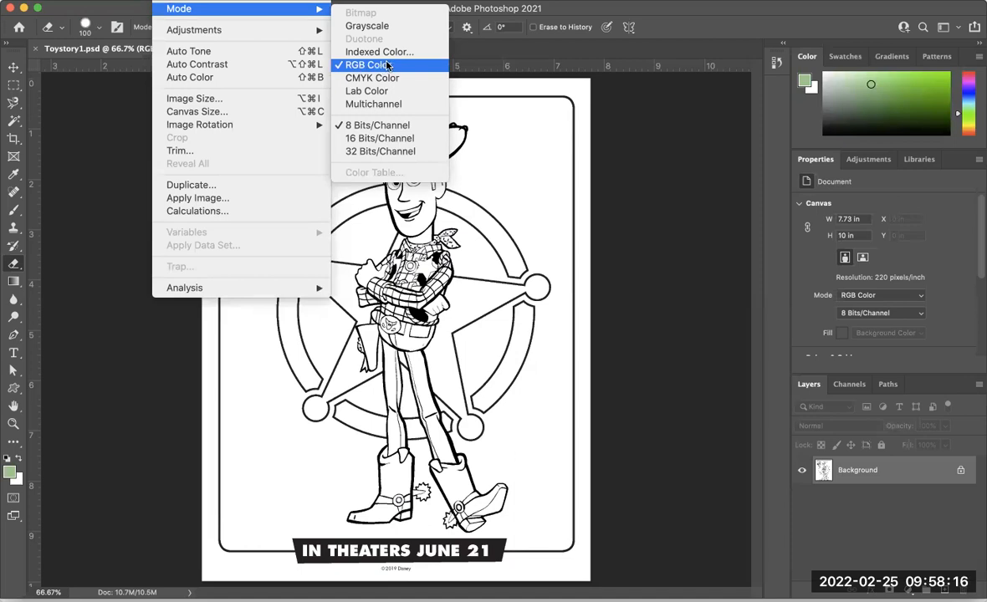
left_click(520, 136)
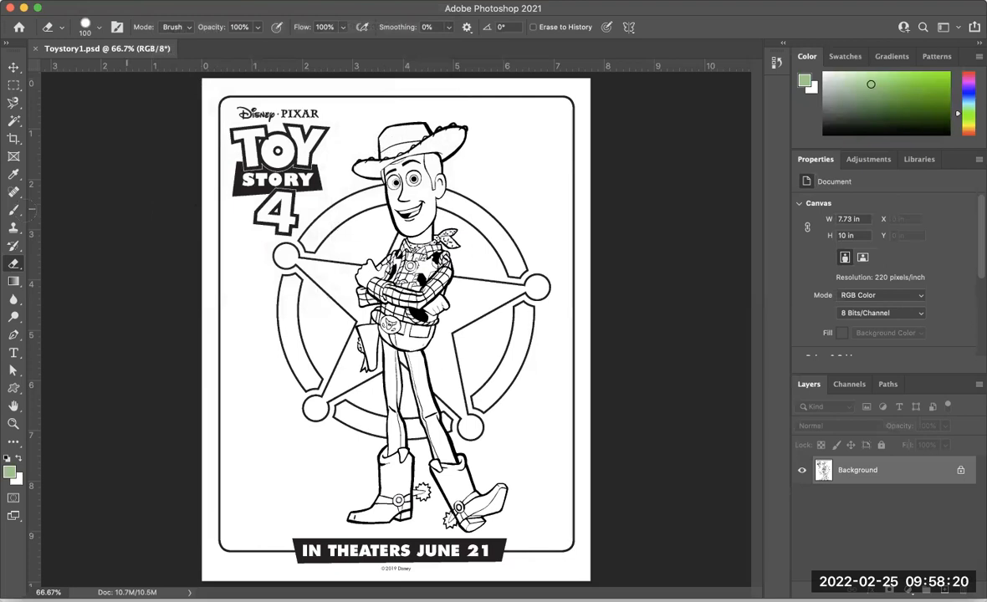
Step: Float the Layers panel beside the artwork and add a new layer above Background with the Multiply blend mode
left_click_drag(809, 384, 610, 121)
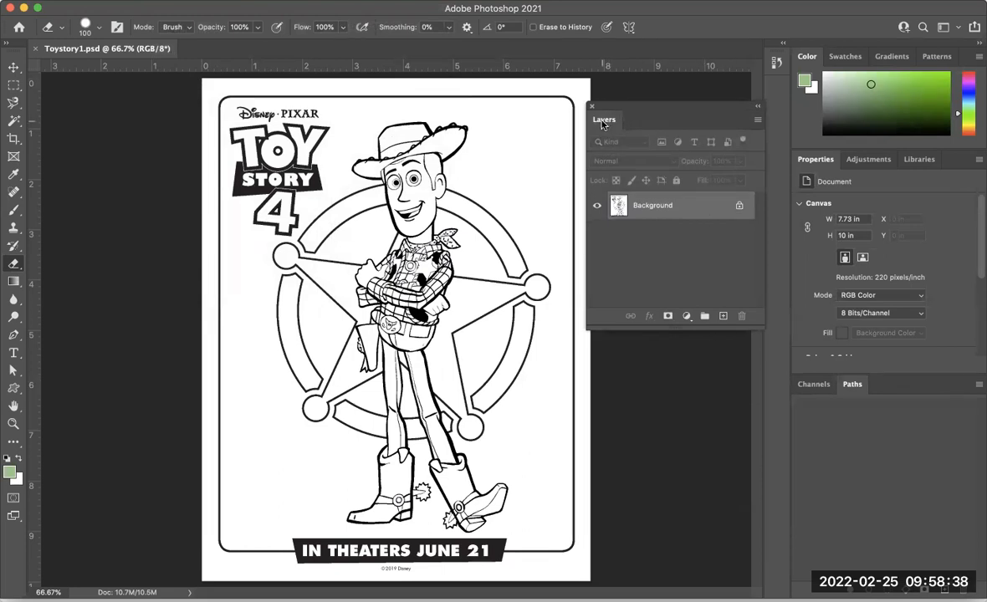
left_click(724, 317)
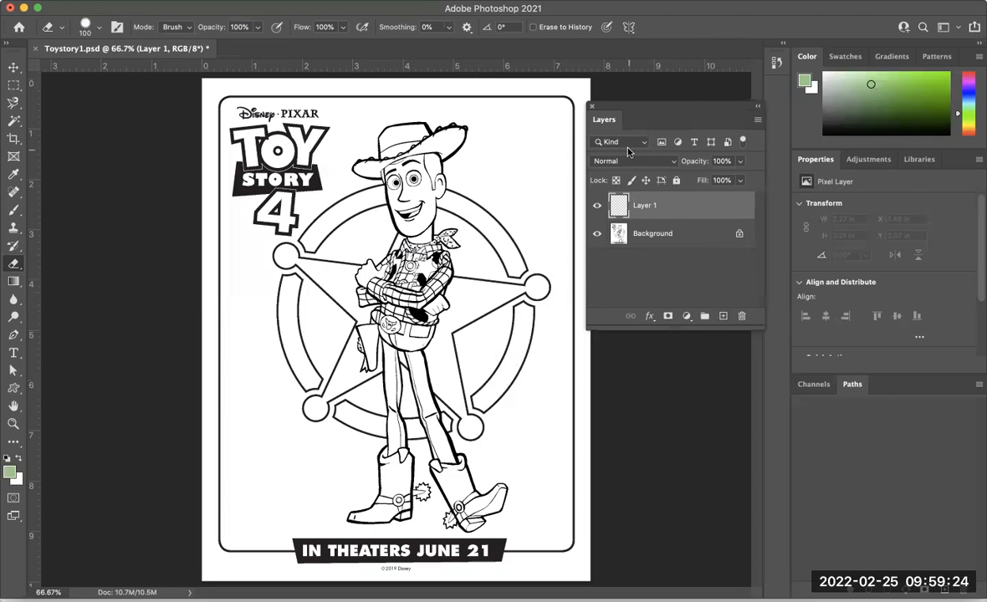
left_click(611, 162)
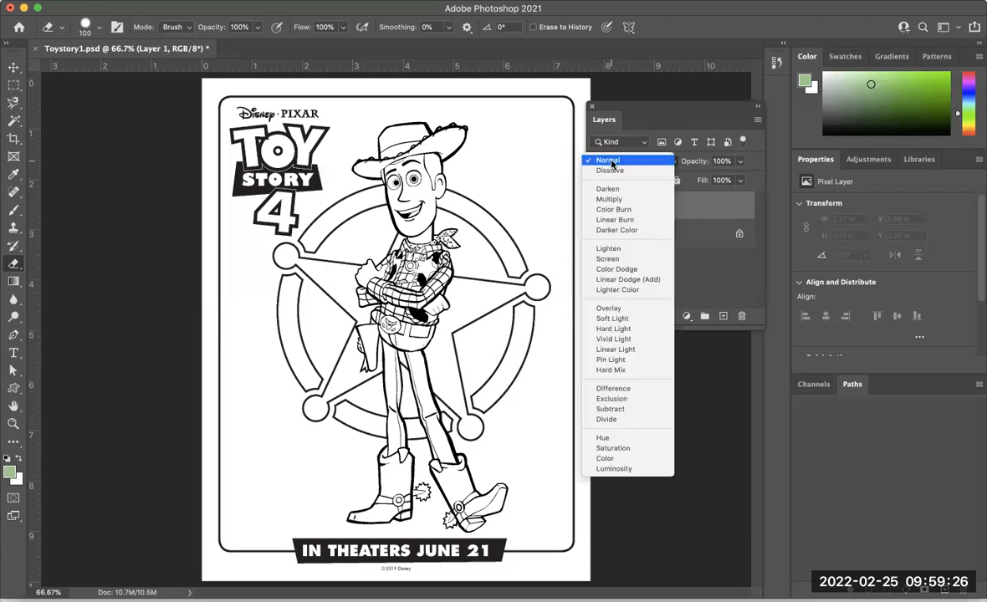
left_click(611, 162)
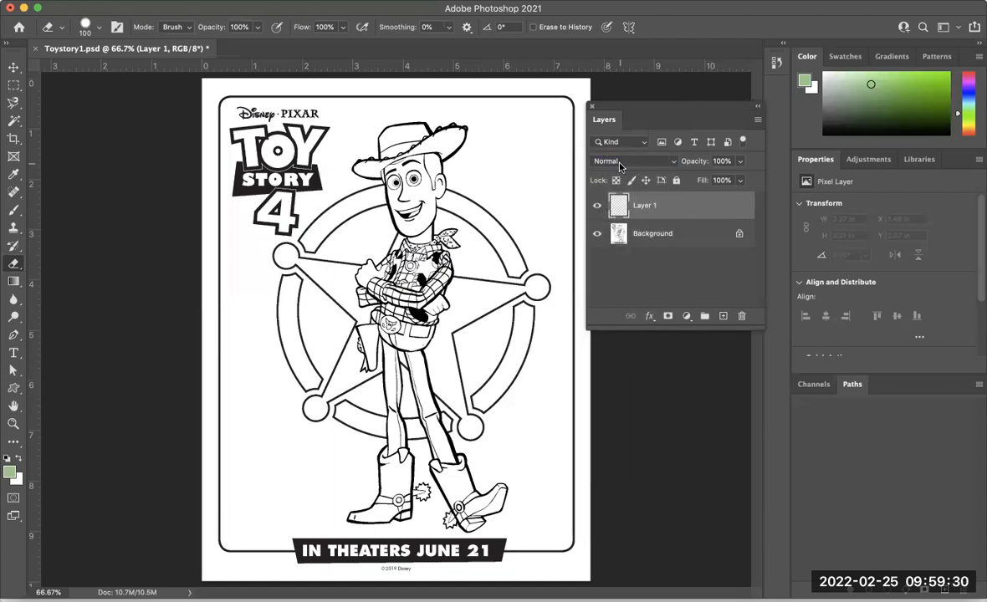
left_click(619, 162)
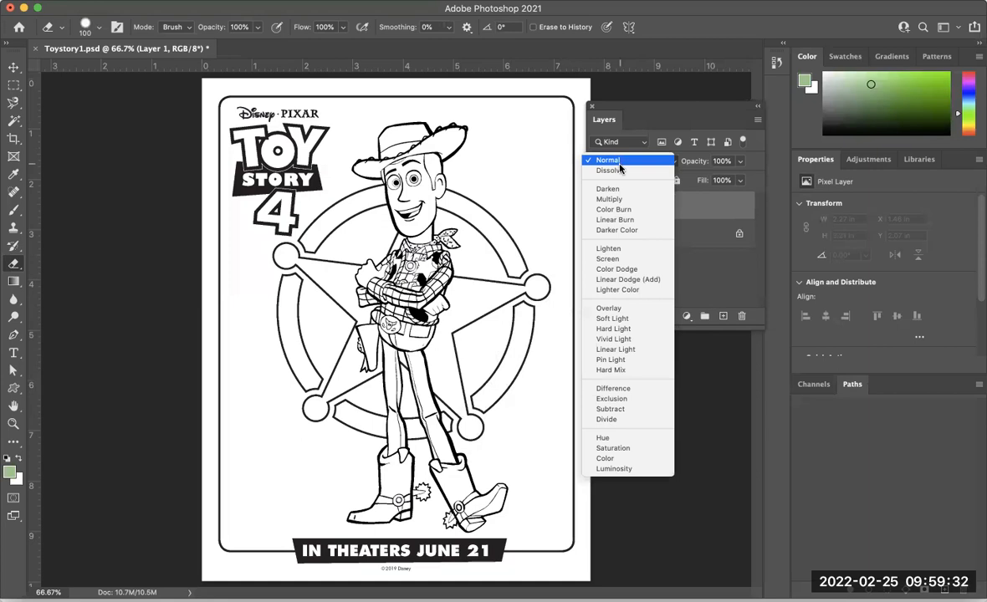
left_click(619, 209)
left_click(608, 161)
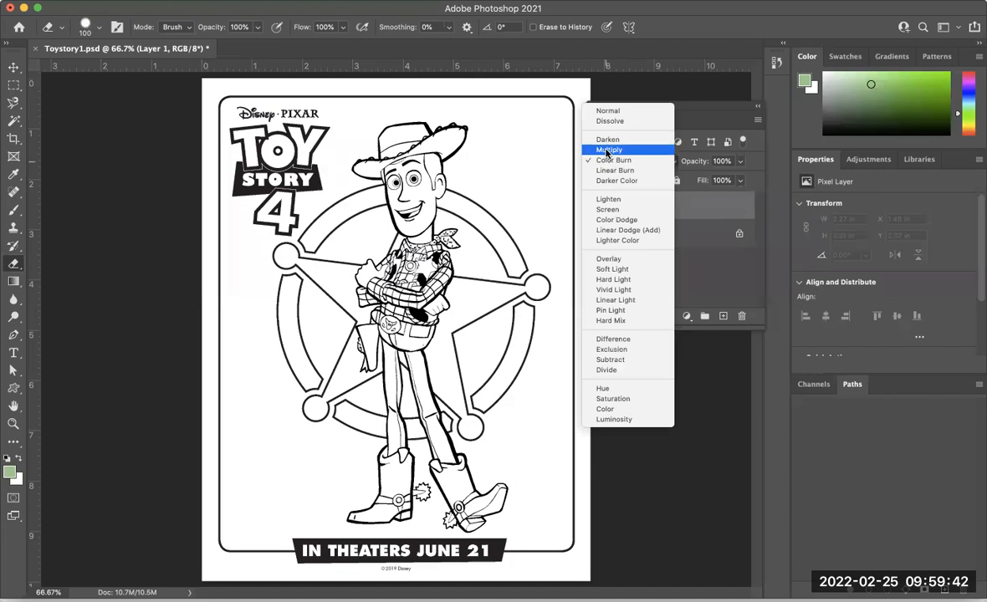
left_click(609, 150)
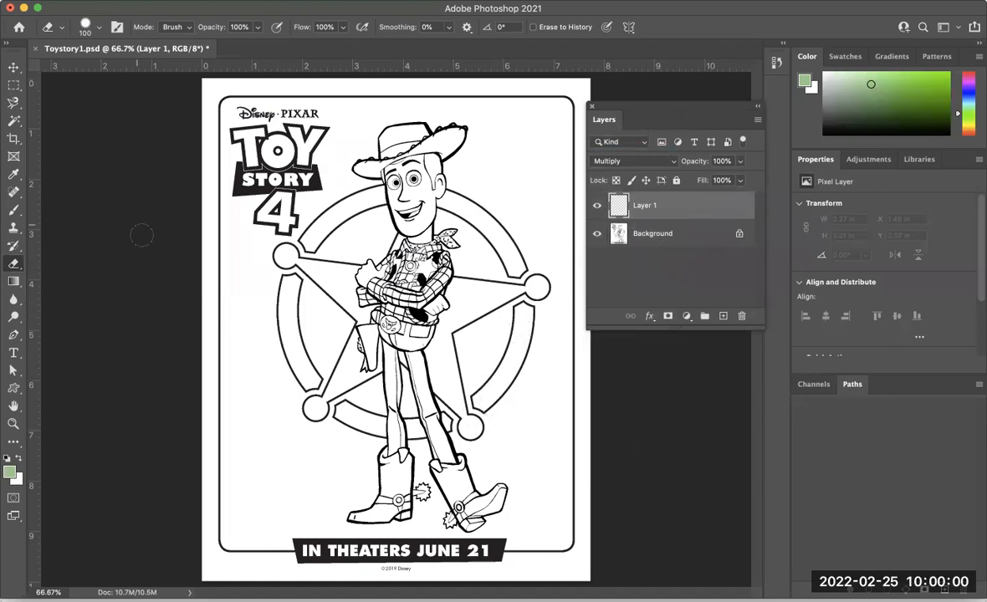
Step: Switch to the Brush tool and choose a bright yellow foreground colour
left_click(11, 213)
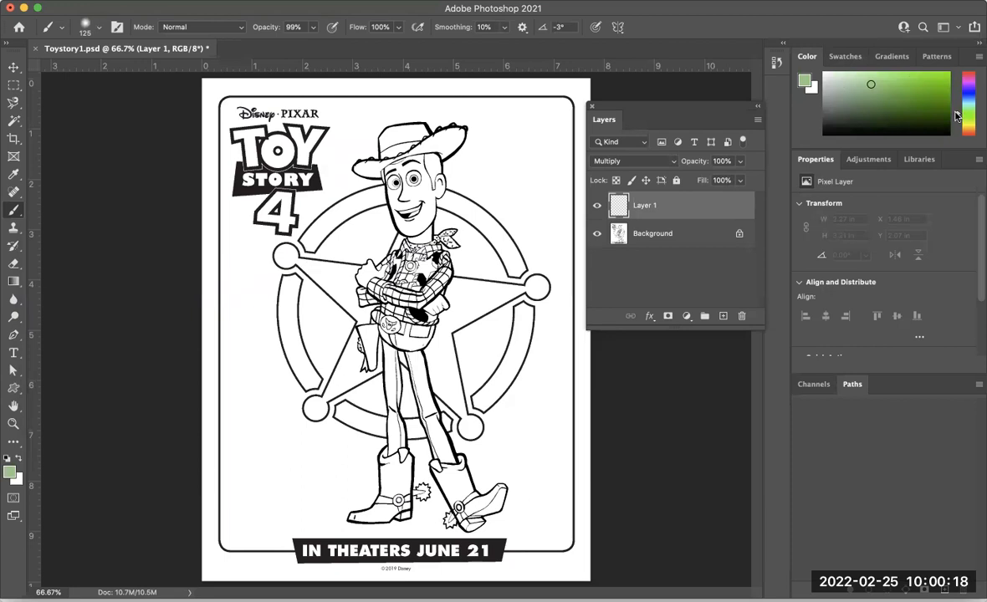
mouse_move(958, 114)
left_mouse_down()
mouse_move(957, 102)
mouse_move(959, 127)
left_mouse_up()
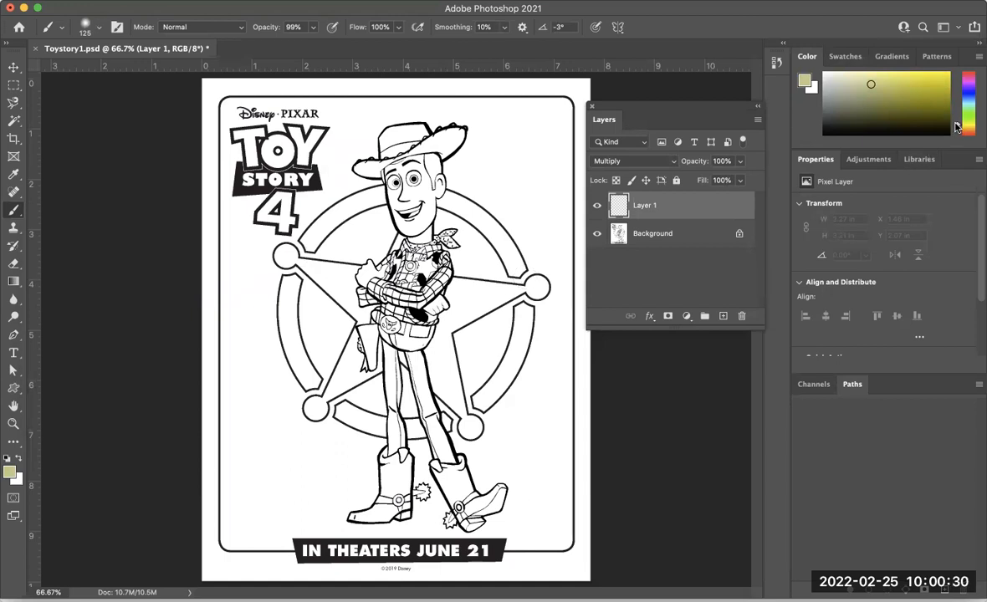
left_click_drag(958, 126, 958, 126)
left_click(936, 79)
left_click(893, 77)
left_click_drag(958, 127, 958, 123)
left_click(944, 77)
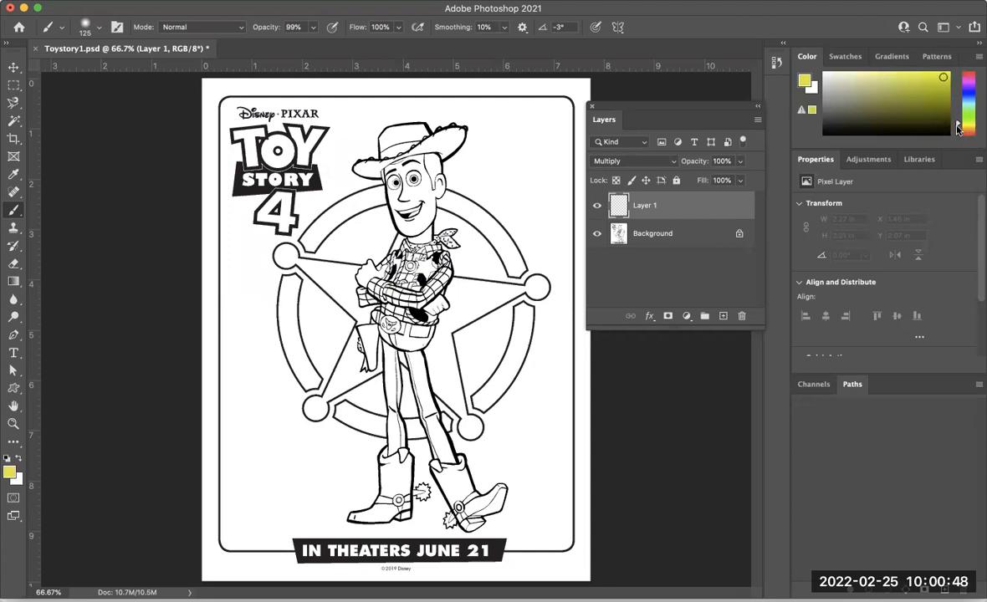
left_click_drag(959, 126, 960, 127)
Step: Zoom in on the character to 200% and move the floating Layers panel off the artwork
key("super+equal")
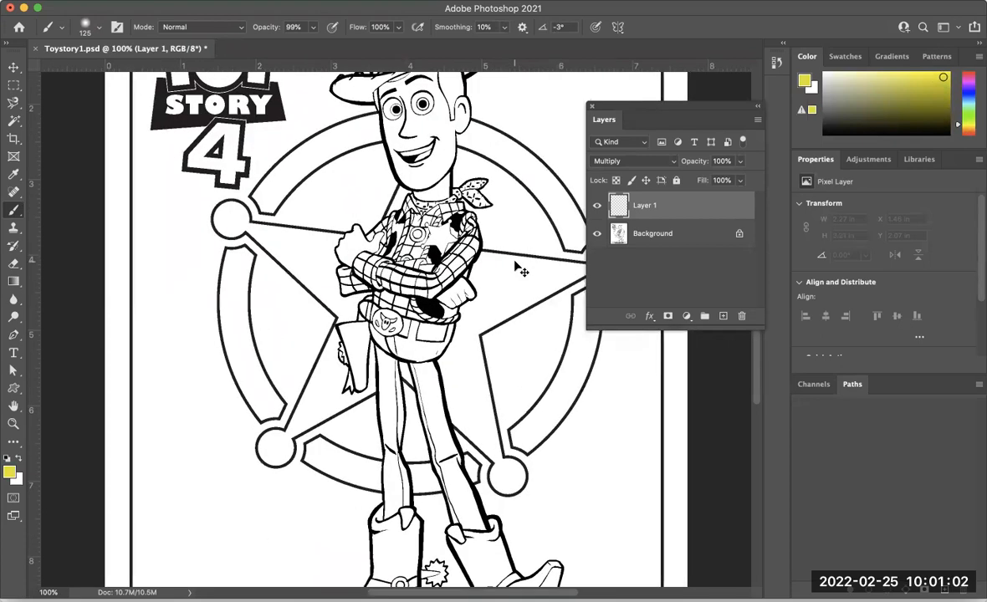
key("super+equal")
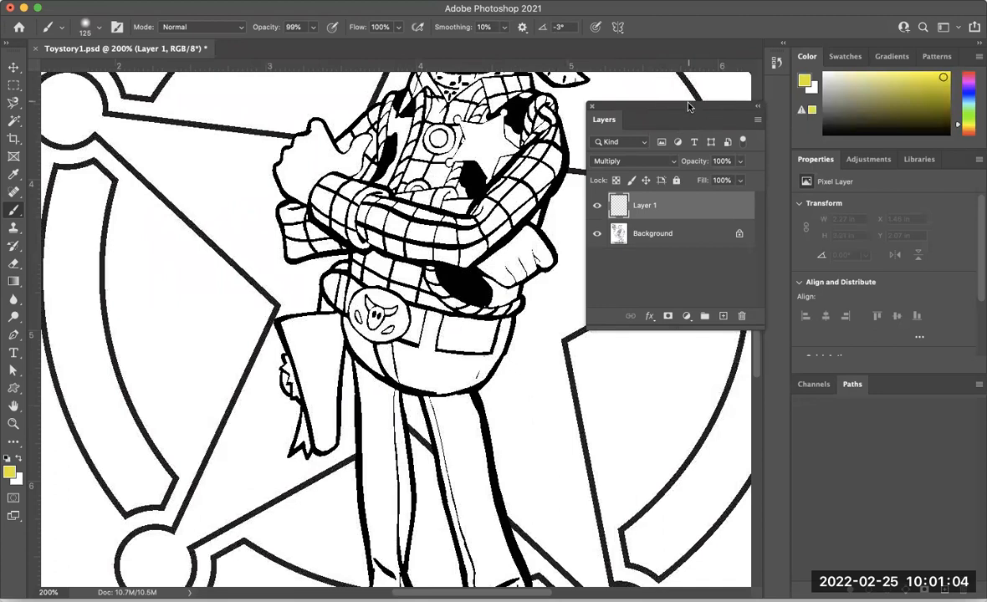
left_click_drag(792, 148, 870, 161)
left_click_drag(945, 162, 782, 249)
left_click_drag(628, 56, 803, 302)
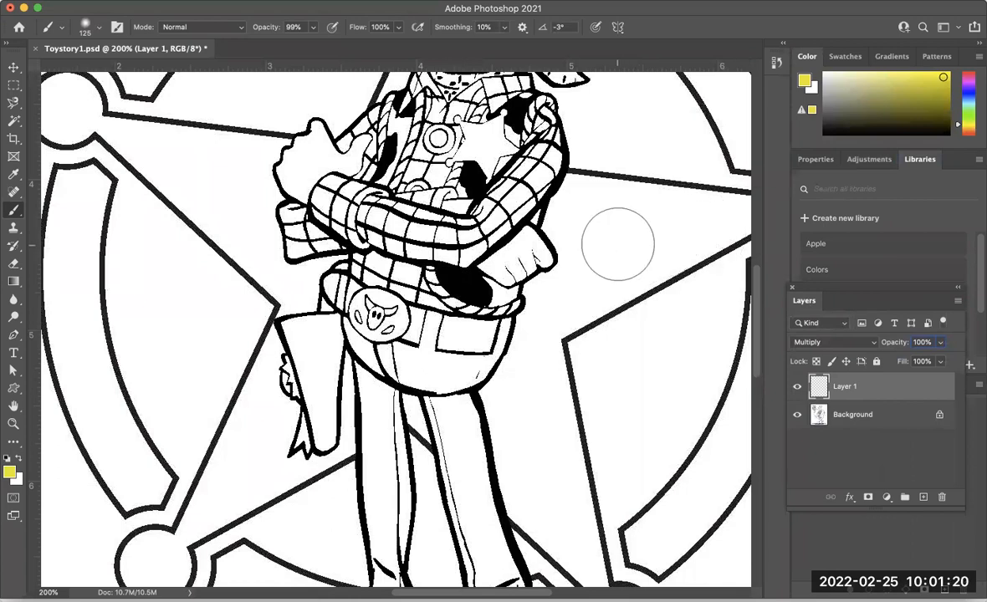
Step: Paint yellow on Layer 1 inside the star point beside the character's elbow with the 125 px brush
scroll(618, 244, "right", 5)
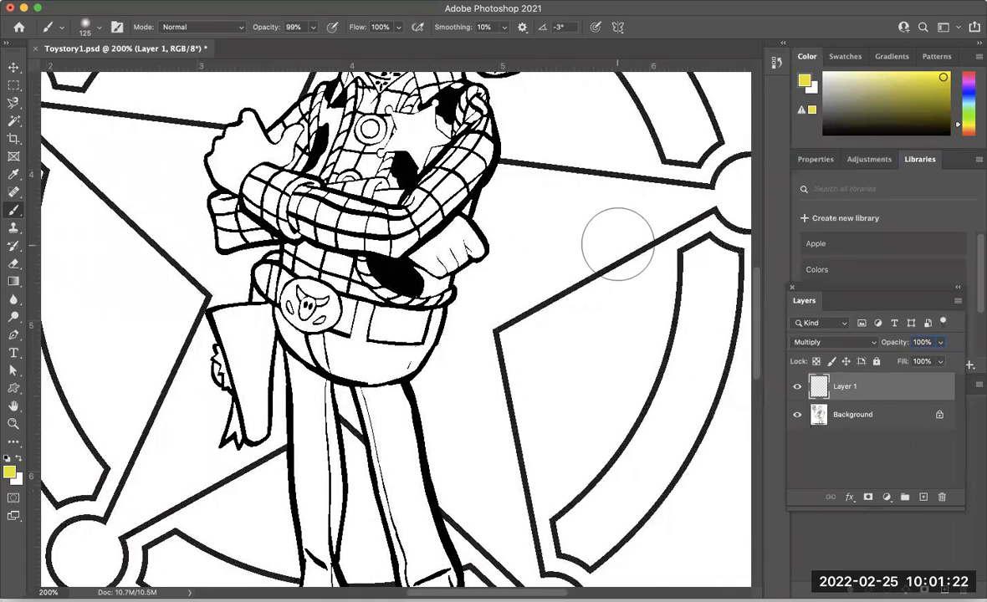
left_click_drag(548, 220, 529, 229)
mouse_move(593, 219)
left_mouse_down()
mouse_move(540, 239)
mouse_move(534, 228)
mouse_move(619, 210)
mouse_move(499, 203)
mouse_move(516, 247)
left_mouse_up()
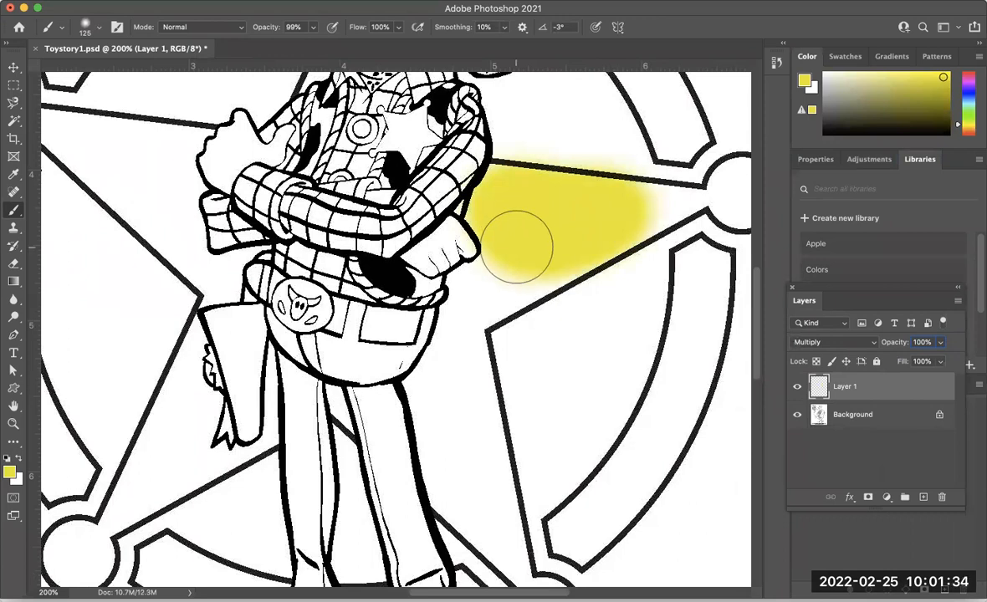
Step: Reduce the brush size to 38 px and extend the yellow to the star point's edges and down beside the leg
left_click(97, 29)
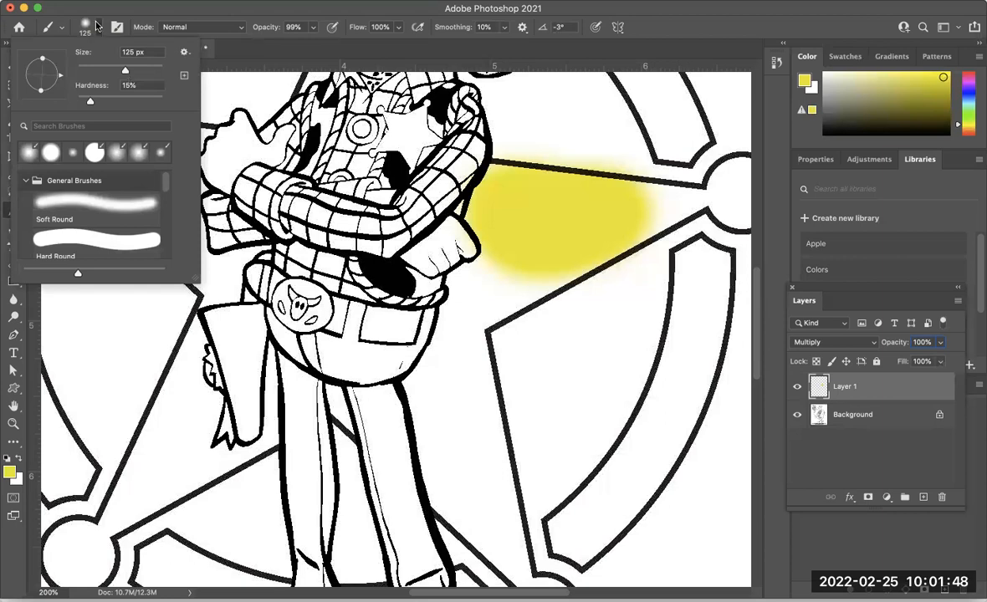
mouse_move(126, 73)
left_mouse_down()
mouse_move(82, 64)
mouse_move(133, 61)
mouse_move(91, 70)
mouse_move(85, 104)
mouse_move(100, 103)
mouse_move(72, 104)
mouse_move(123, 103)
mouse_move(92, 104)
left_mouse_up()
mouse_move(531, 275)
left_mouse_down()
mouse_move(505, 287)
mouse_move(545, 270)
mouse_move(502, 297)
mouse_move(518, 273)
mouse_move(492, 272)
mouse_move(487, 261)
mouse_move(455, 286)
left_mouse_up()
mouse_move(510, 291)
left_mouse_down()
mouse_move(482, 319)
mouse_move(687, 201)
mouse_move(641, 192)
mouse_move(673, 202)
mouse_move(588, 222)
mouse_move(630, 216)
mouse_move(573, 240)
mouse_move(511, 290)
mouse_move(468, 292)
mouse_move(460, 318)
mouse_move(476, 286)
mouse_move(462, 352)
mouse_move(460, 293)
mouse_move(442, 364)
mouse_move(449, 342)
mouse_move(476, 411)
mouse_move(473, 379)
left_mouse_up()
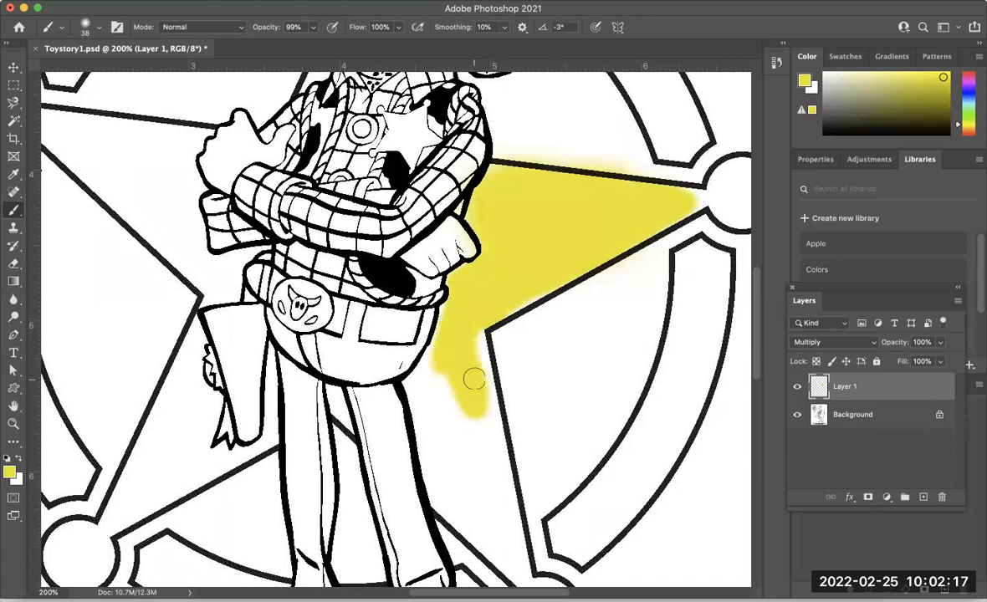
Step: Erase all the yellow from the star point, reducing the eraser size to 50 px along the way
left_click(12, 265)
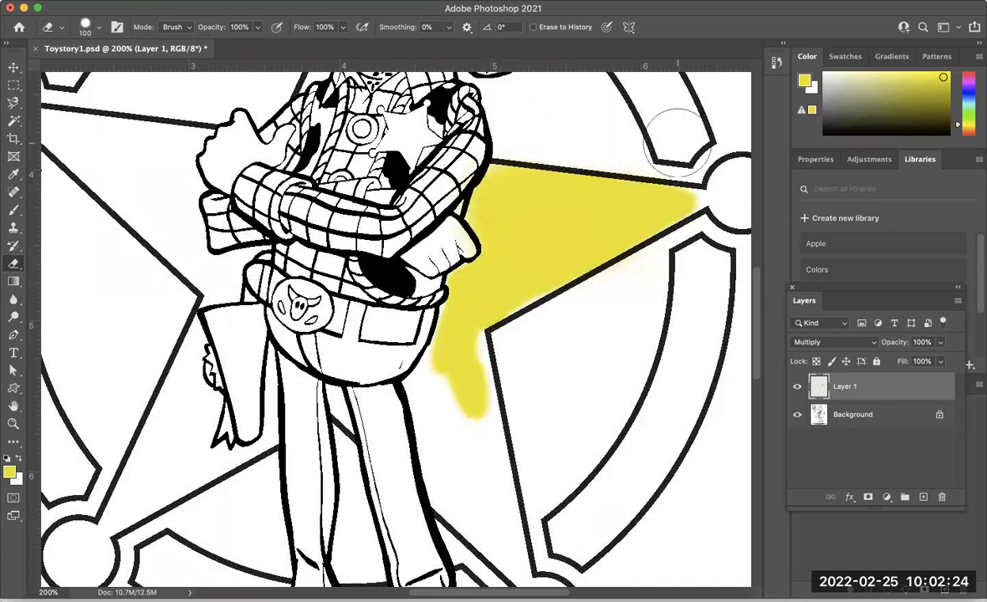
mouse_move(643, 270)
left_mouse_down()
mouse_move(456, 430)
mouse_move(452, 385)
mouse_move(457, 415)
left_mouse_up()
key("bracketleft")
key("bracketleft")
key("bracketleft")
key("bracketleft")
key("bracketleft")
key("bracketleft")
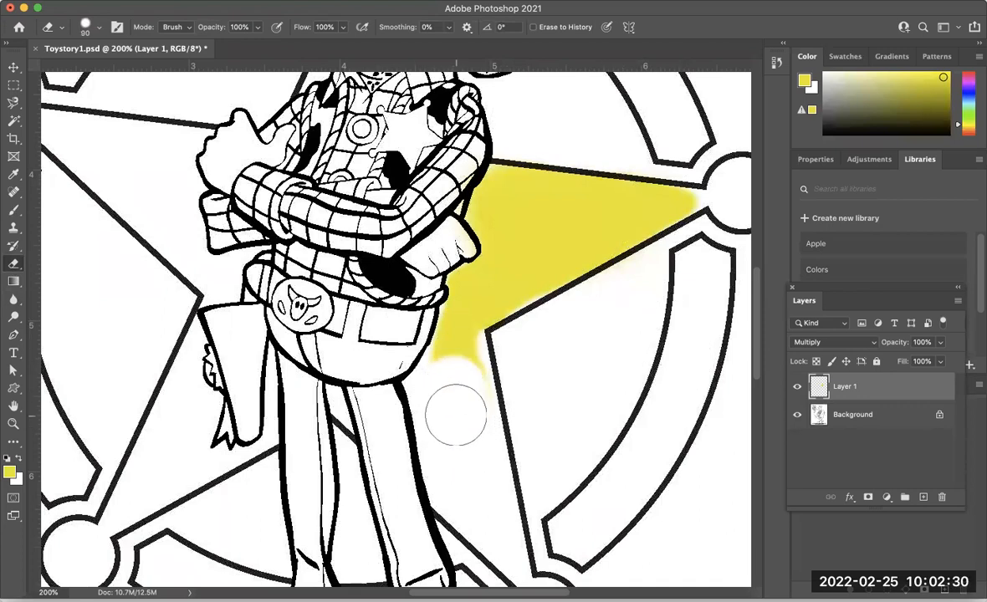
key("bracketright")
key("bracketright")
key("bracketright")
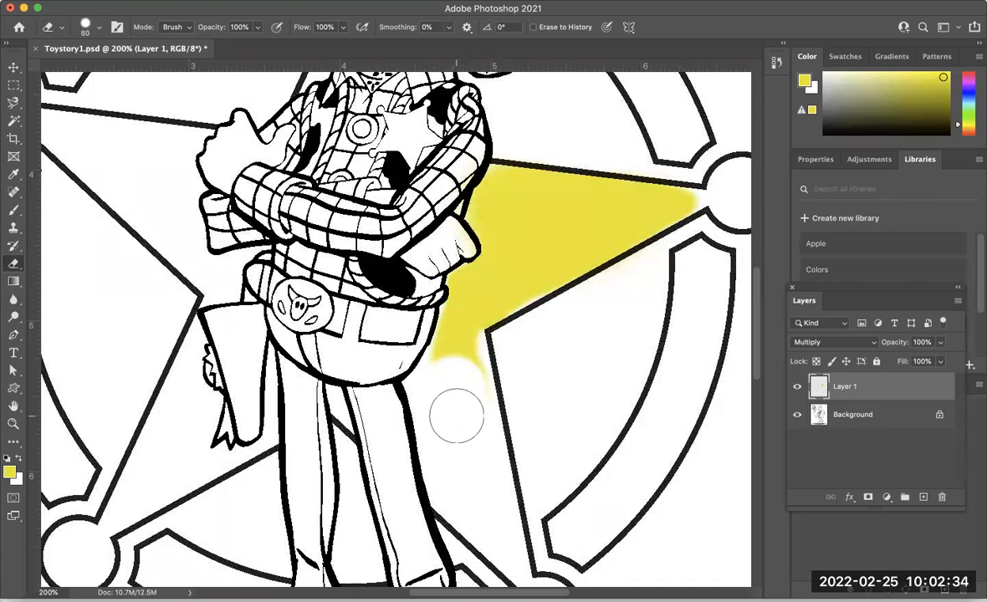
key("bracketleft")
mouse_move(456, 415)
left_mouse_down()
mouse_move(464, 348)
mouse_move(438, 361)
mouse_move(458, 307)
mouse_move(472, 350)
mouse_move(507, 297)
mouse_move(498, 303)
mouse_move(626, 222)
mouse_move(663, 213)
mouse_move(645, 234)
mouse_move(489, 246)
mouse_move(527, 222)
mouse_move(404, 326)
mouse_move(446, 276)
mouse_move(508, 279)
mouse_move(501, 180)
mouse_move(484, 214)
mouse_move(445, 190)
mouse_move(563, 167)
mouse_move(661, 198)
mouse_move(551, 203)
mouse_move(534, 173)
mouse_move(543, 176)
mouse_move(527, 284)
mouse_move(565, 241)
mouse_move(488, 248)
mouse_move(639, 227)
mouse_move(595, 231)
left_mouse_up()
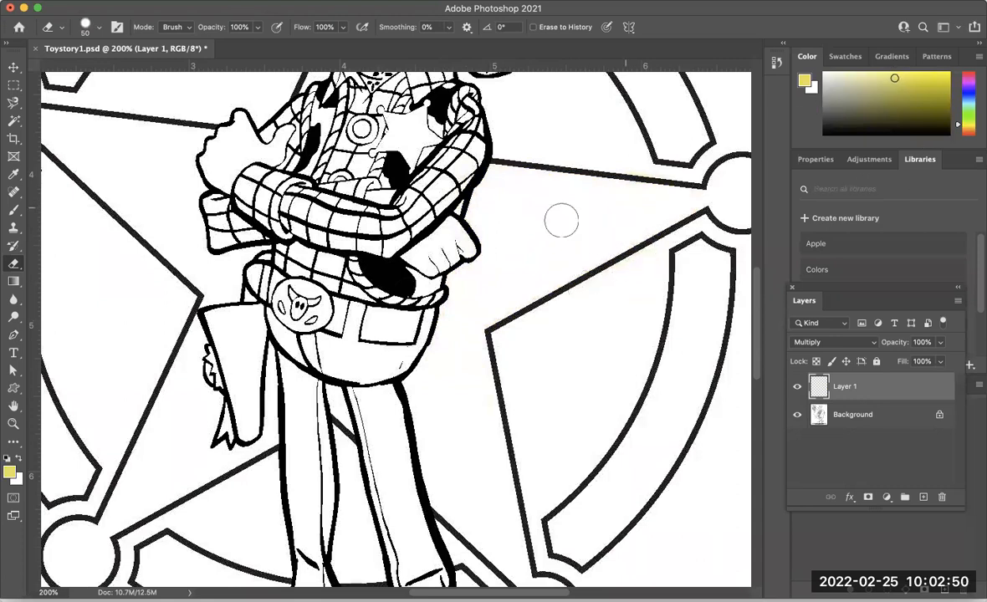
Step: Brush a pale yellow area into the empty star point and add a dark olive stroke across it
left_click(13, 209)
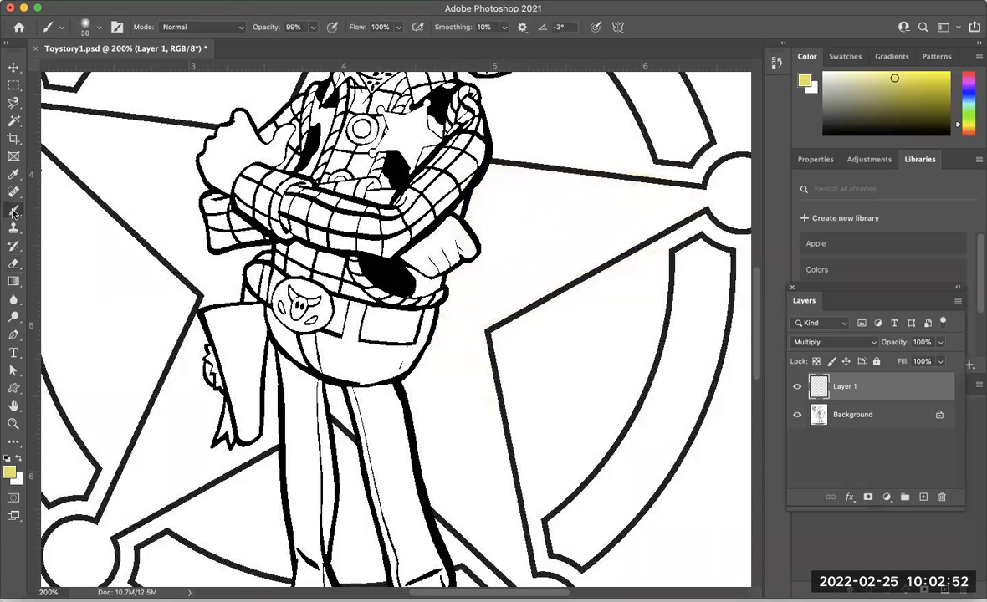
left_click(537, 206)
mouse_move(534, 209)
left_mouse_down()
mouse_move(578, 206)
mouse_move(534, 268)
mouse_move(593, 244)
mouse_move(555, 210)
mouse_move(584, 199)
mouse_move(542, 183)
mouse_move(513, 202)
mouse_move(496, 200)
mouse_move(509, 196)
mouse_move(513, 235)
mouse_move(635, 228)
mouse_move(652, 209)
mouse_move(625, 219)
mouse_move(625, 197)
mouse_move(645, 200)
mouse_move(535, 181)
left_mouse_up()
left_click(944, 100)
mouse_move(581, 205)
left_mouse_down()
mouse_move(536, 244)
mouse_move(648, 196)
mouse_move(536, 234)
left_mouse_up()
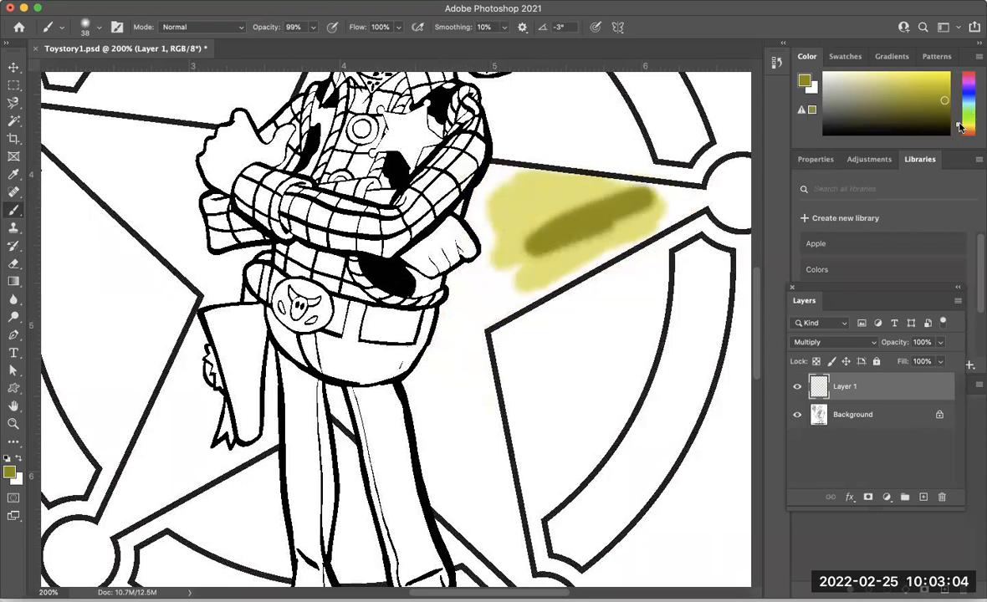
Step: Choose a warmer golden yellow and paint it over the pale and olive strokes out to the star point's tip
left_click_drag(958, 127, 960, 126)
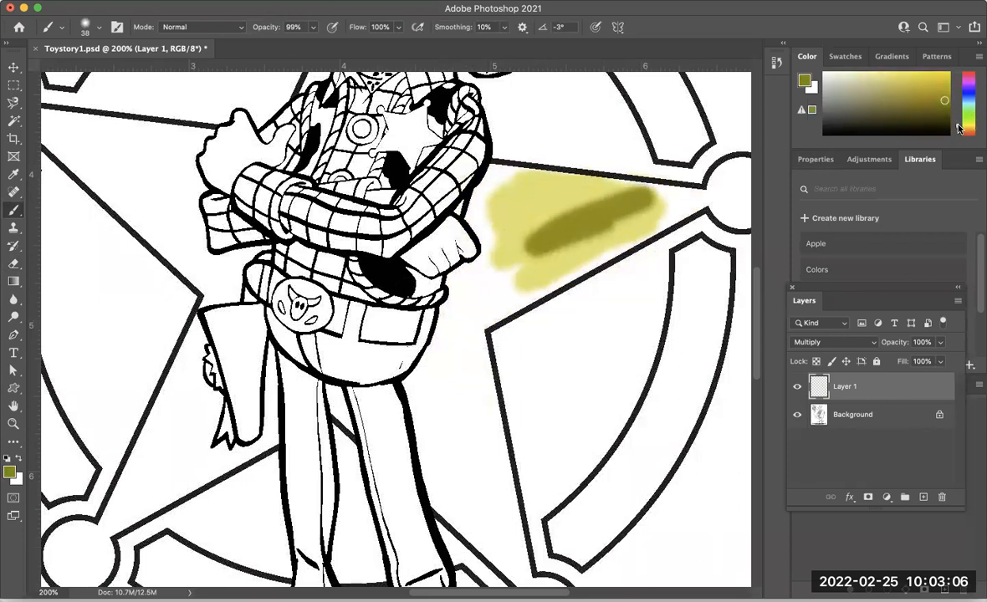
left_click(945, 78)
left_click(525, 280)
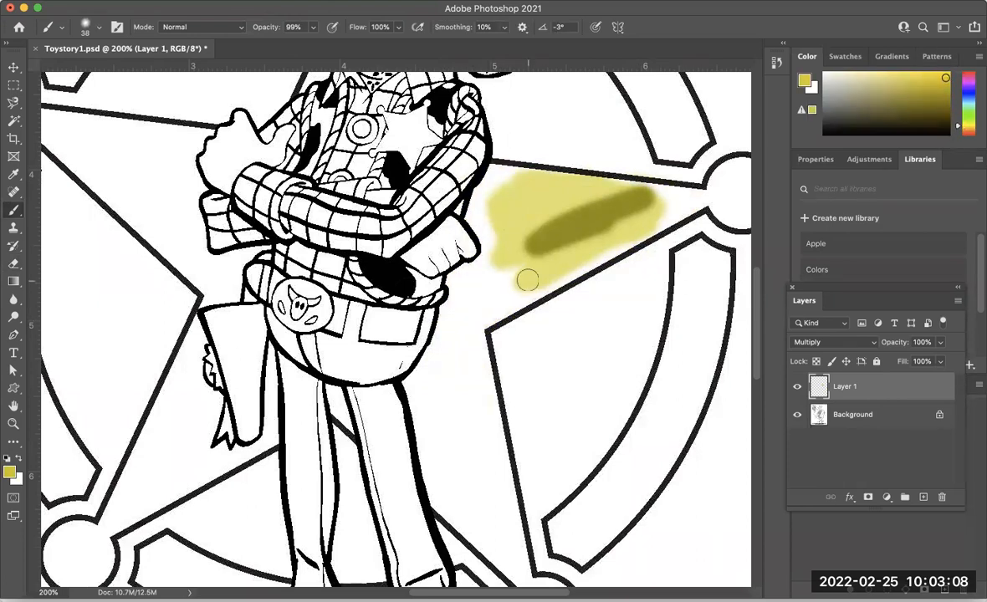
mouse_move(623, 195)
left_mouse_down()
mouse_move(540, 245)
mouse_move(515, 245)
mouse_move(502, 233)
mouse_move(551, 211)
mouse_move(513, 225)
mouse_move(491, 224)
mouse_move(487, 212)
mouse_move(539, 194)
mouse_move(644, 210)
mouse_move(659, 198)
mouse_move(495, 175)
mouse_move(482, 203)
mouse_move(496, 243)
mouse_move(579, 259)
mouse_move(508, 291)
mouse_move(617, 244)
mouse_move(679, 194)
mouse_move(577, 236)
mouse_move(710, 202)
mouse_move(670, 199)
mouse_move(707, 205)
left_mouse_up()
scroll(707, 205, "right", 2)
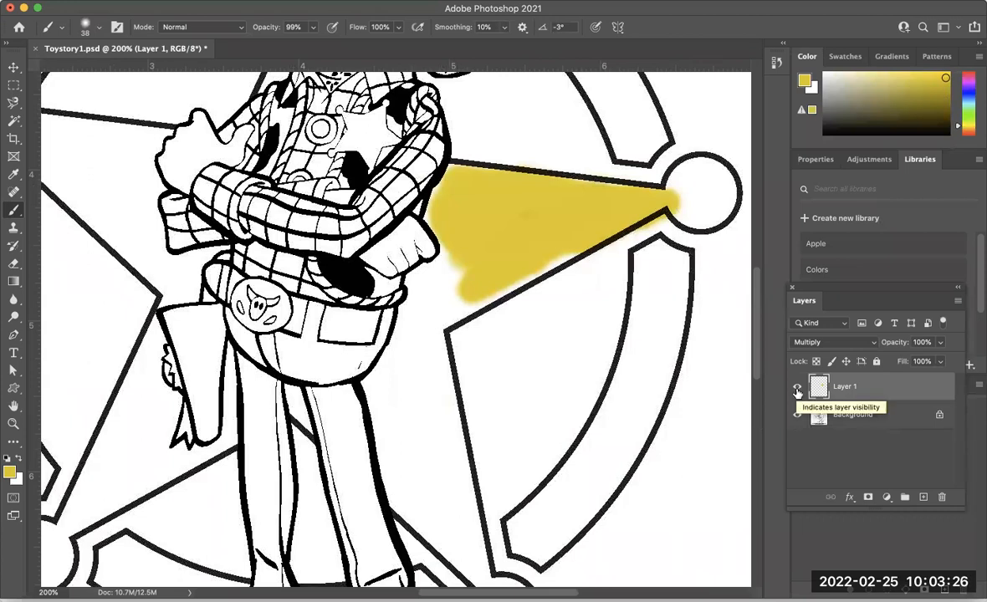
Step: Compare Layer 1 in Normal blend mode, restore Multiply, and undo a test stroke along the star's outline
left_click(812, 343)
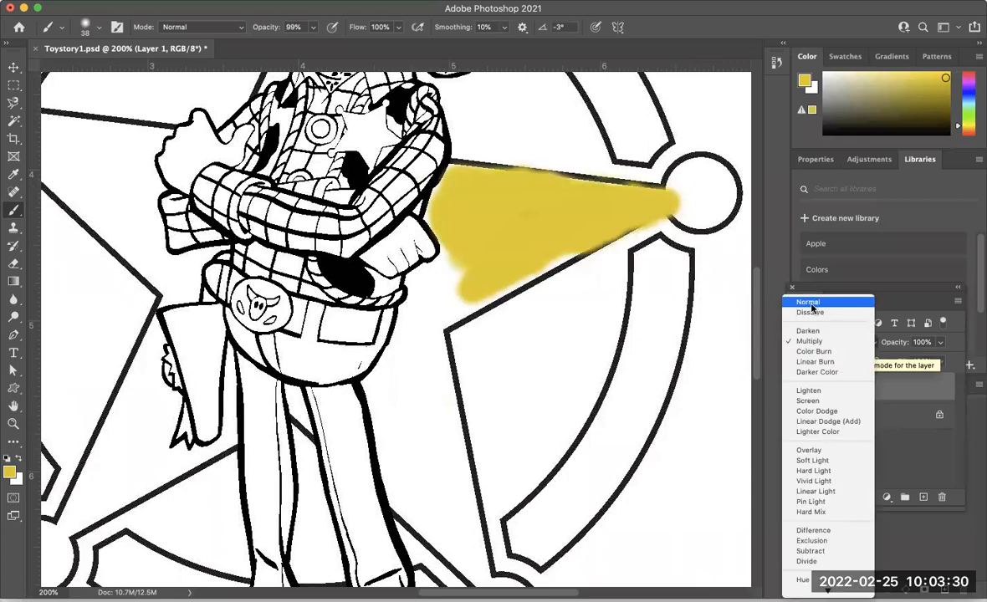
left_click(809, 303)
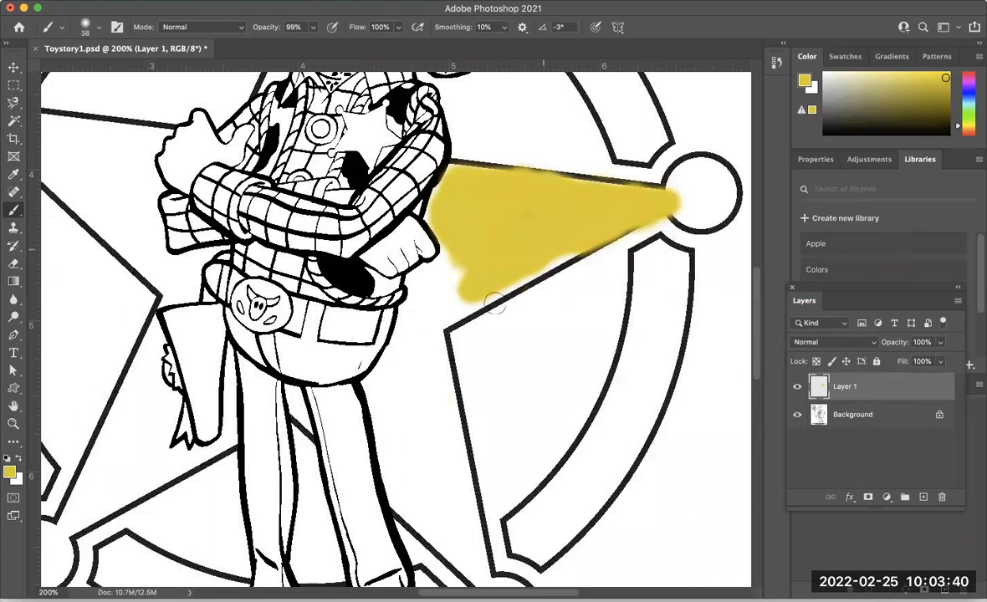
left_click(804, 348)
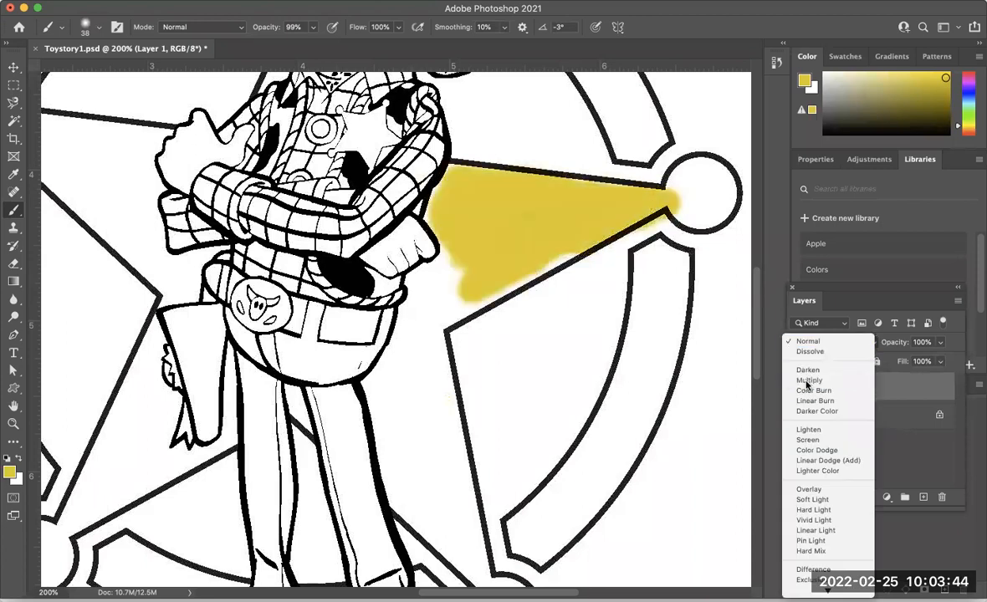
left_click(795, 352)
left_click_drag(666, 224, 641, 239)
key("super+z")
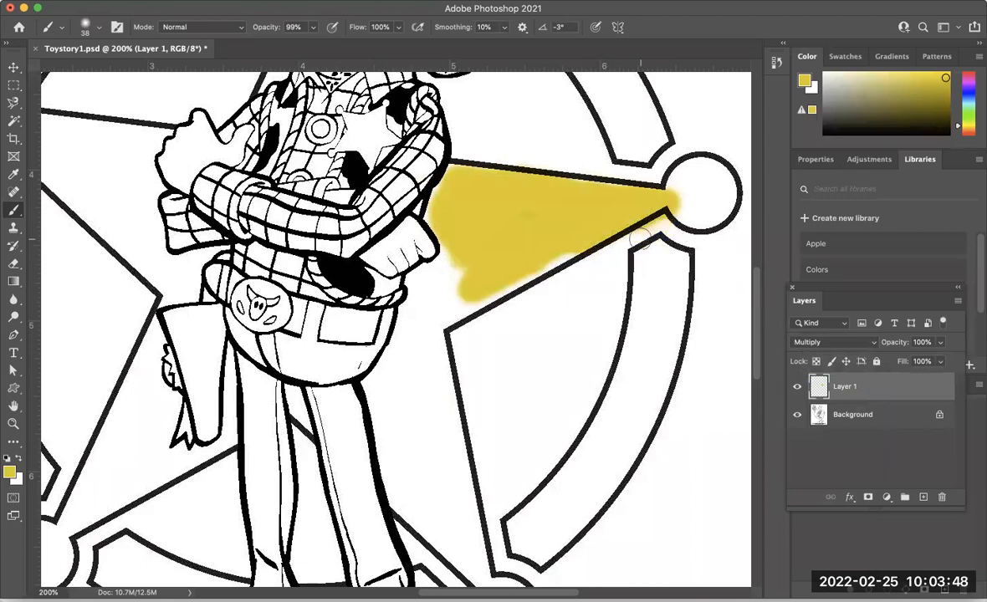
Step: Erase the golden yellow paint from the star point with the 50 px Eraser
left_click(14, 264)
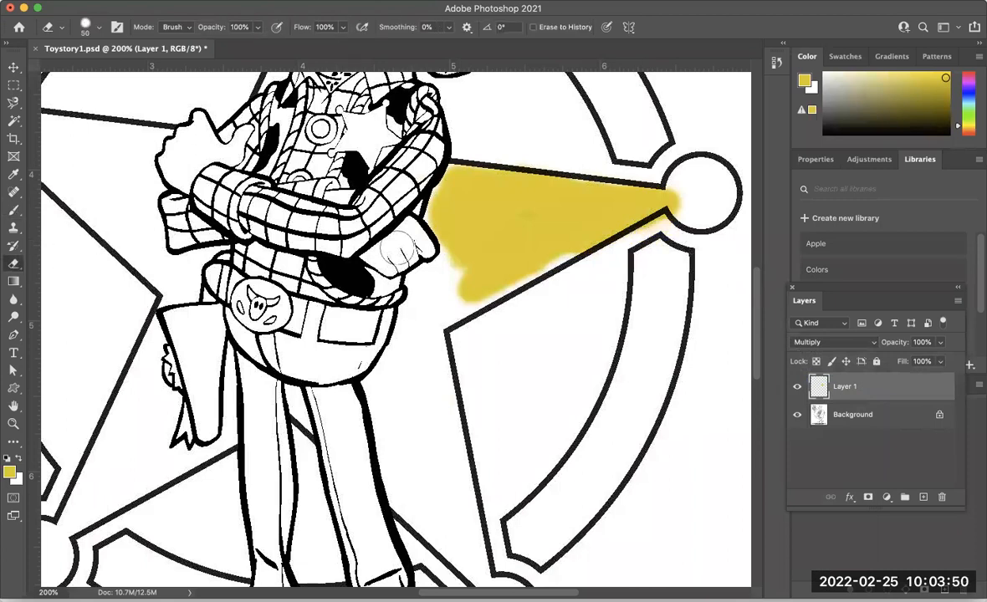
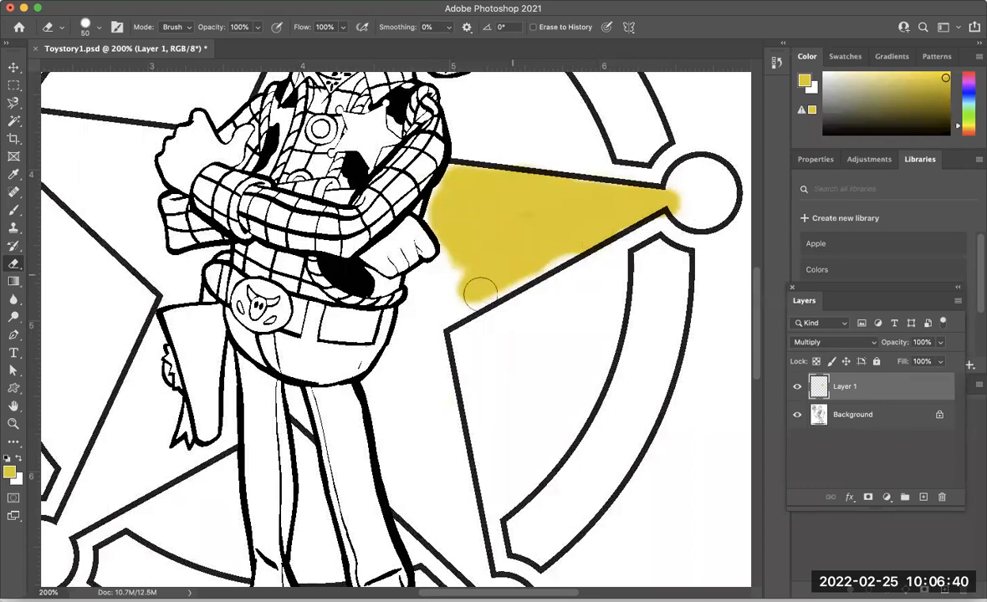
mouse_move(502, 208)
left_mouse_down()
mouse_move(493, 203)
mouse_move(536, 209)
left_mouse_up()
left_click(617, 220)
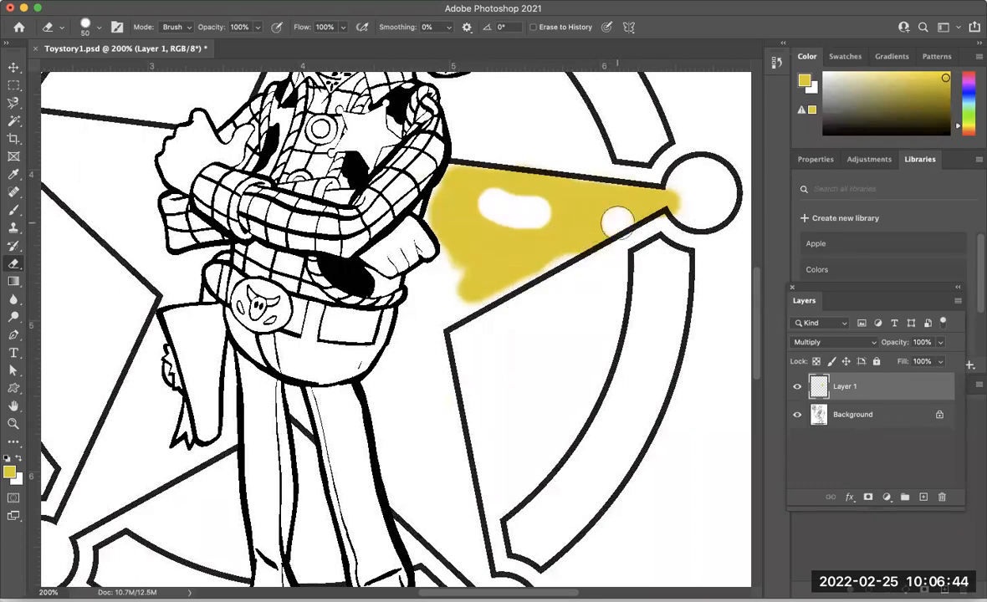
mouse_move(617, 220)
left_mouse_down()
mouse_move(602, 186)
mouse_move(626, 194)
mouse_move(522, 202)
mouse_move(439, 182)
mouse_move(410, 199)
mouse_move(518, 157)
mouse_move(536, 184)
mouse_move(448, 211)
mouse_move(469, 279)
mouse_move(532, 256)
mouse_move(517, 226)
mouse_move(608, 192)
mouse_move(546, 224)
mouse_move(627, 236)
left_mouse_up()
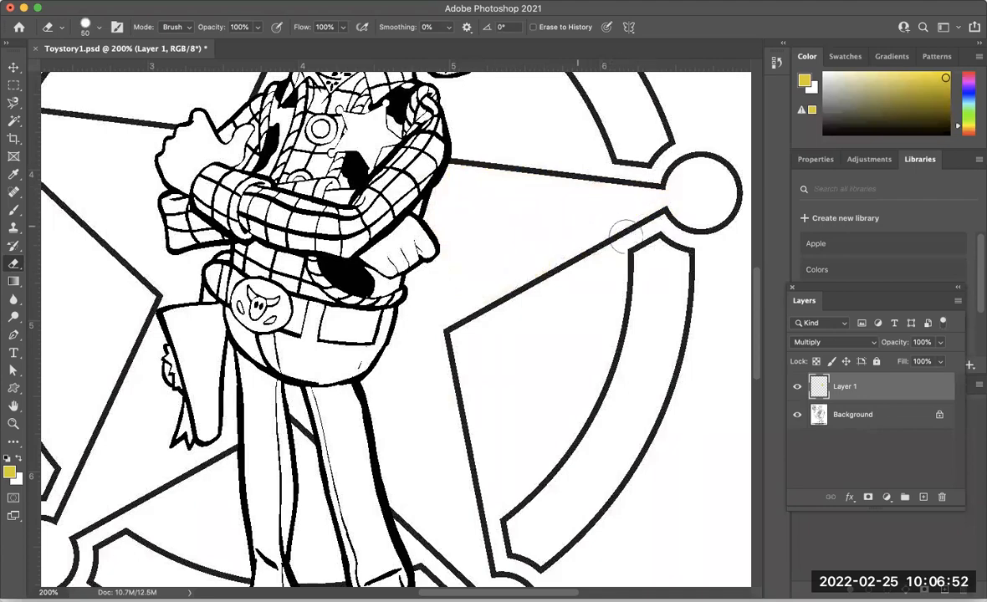
Step: Choose a golden-orange foreground colour with the character's hat in view
scroll(623, 236, "up", 15)
scroll(623, 237, "left", 4)
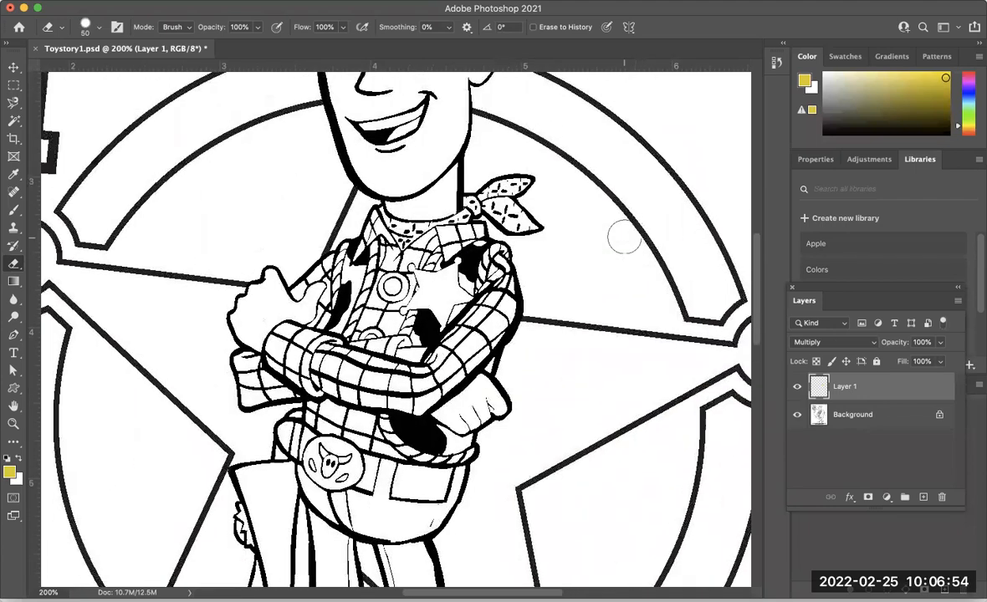
scroll(602, 206, "up", 3)
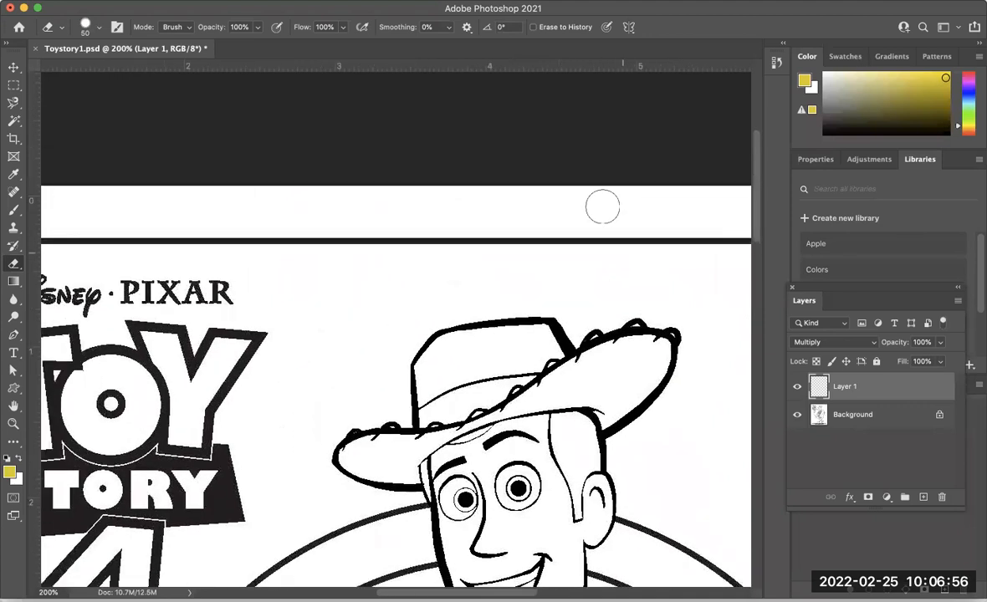
scroll(602, 206, "down", 5)
scroll(602, 206, "right", 4)
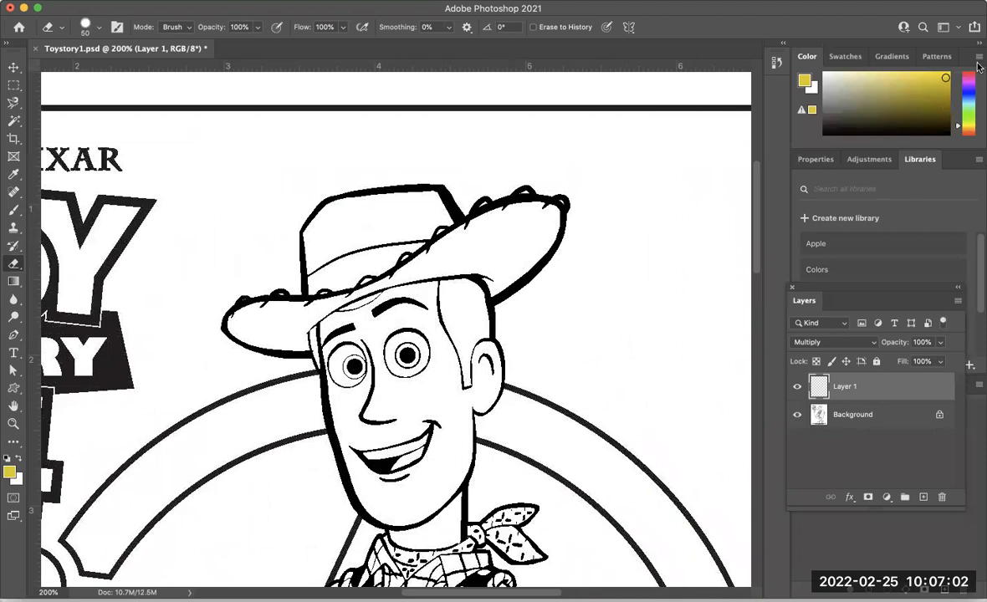
left_click(945, 106)
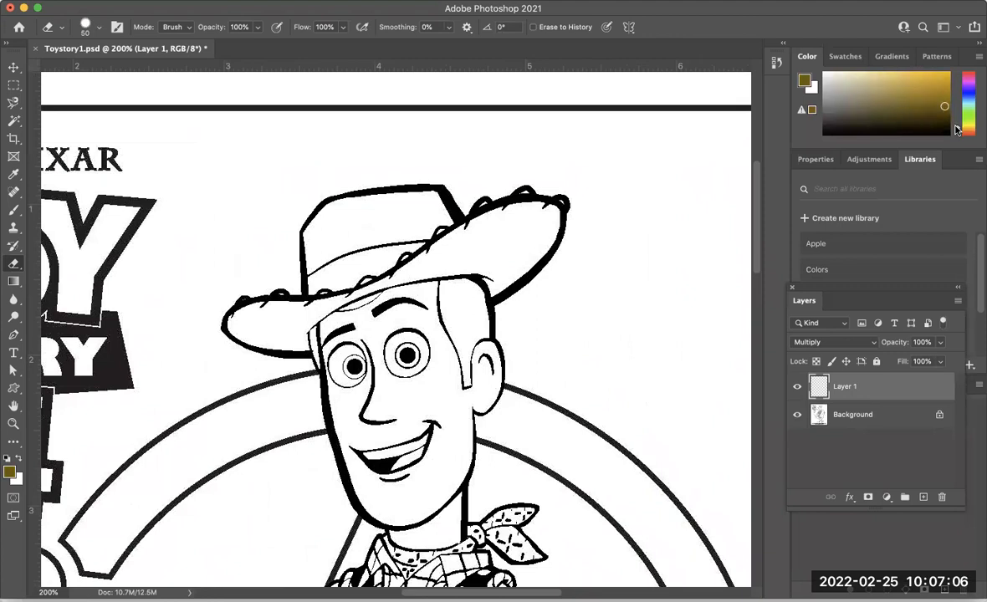
left_click(956, 132)
left_click(956, 128)
left_click(943, 81)
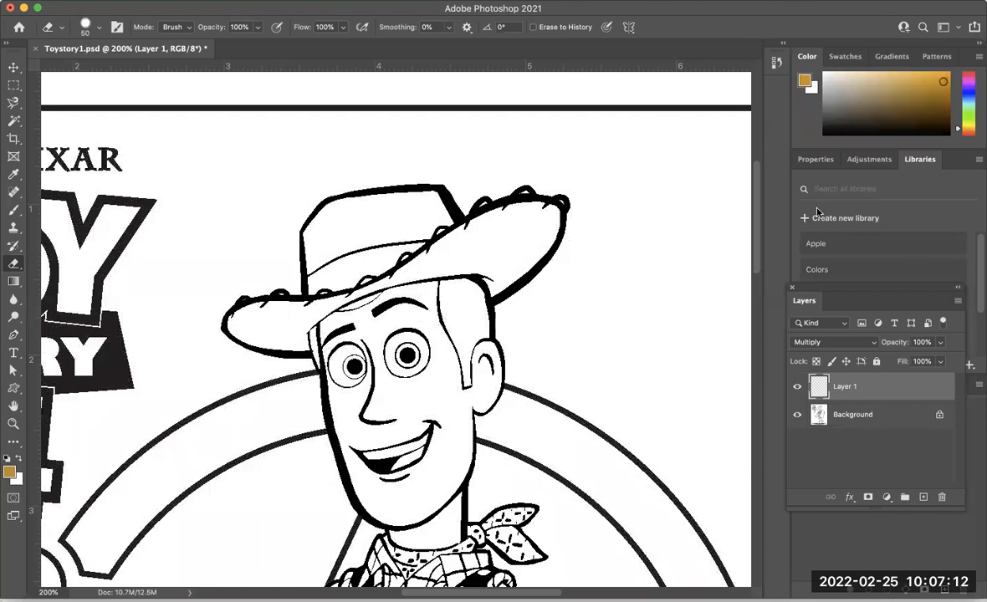
Step: Examine the recently used colours and the colour groups in Swatches, comparing them with the colour picker
left_click(841, 57)
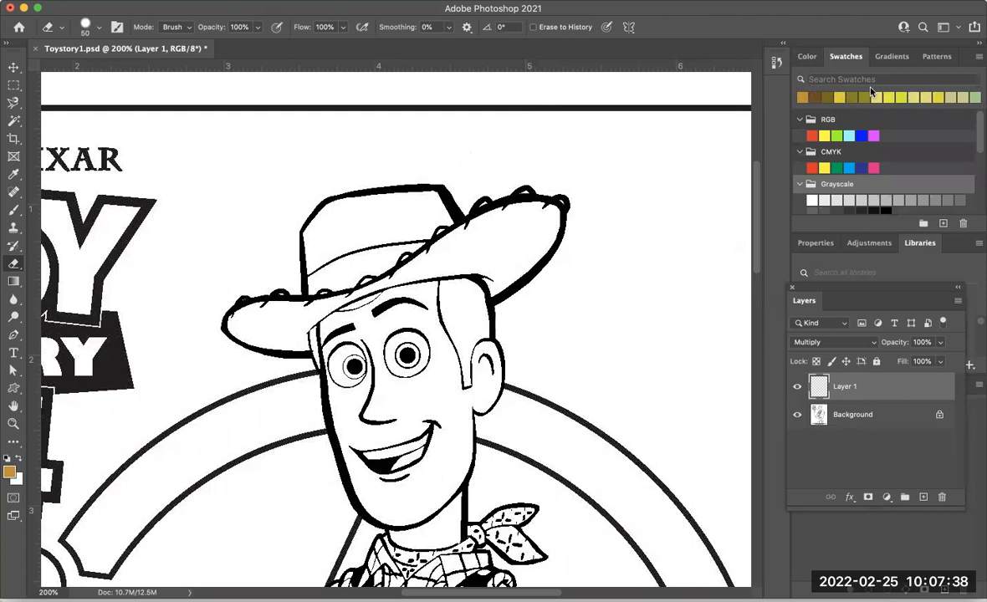
left_click(807, 58)
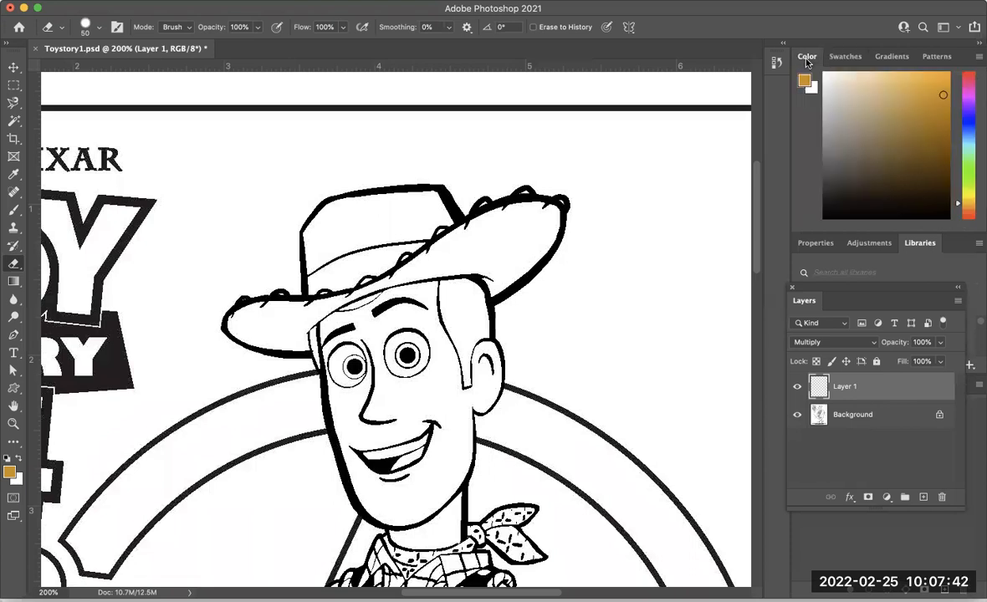
left_click(846, 58)
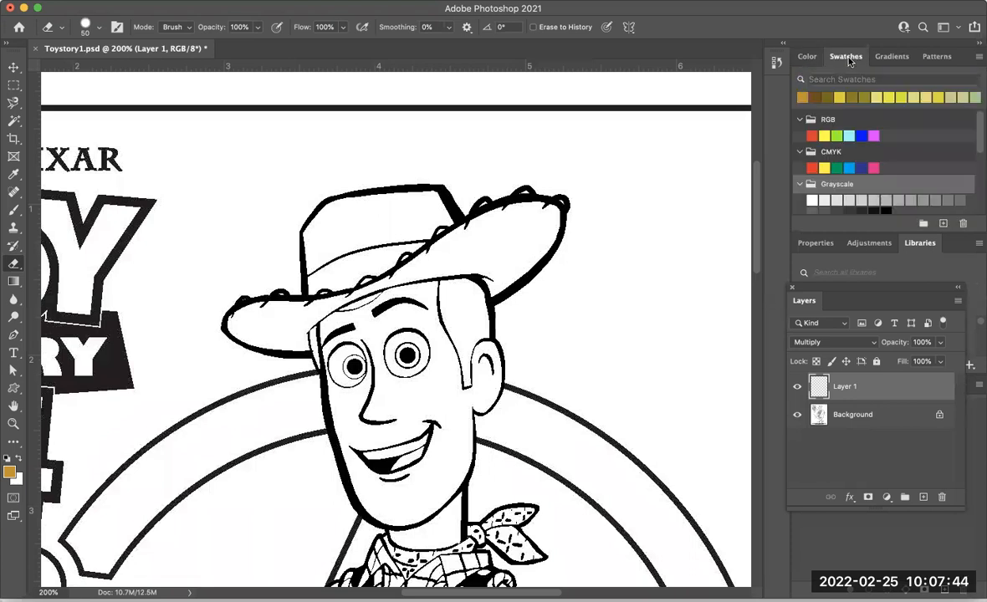
Step: Sample several brown shades in the colour picker, compare them with the recent swatches, and choose a medium brown foreground colour
left_click(807, 58)
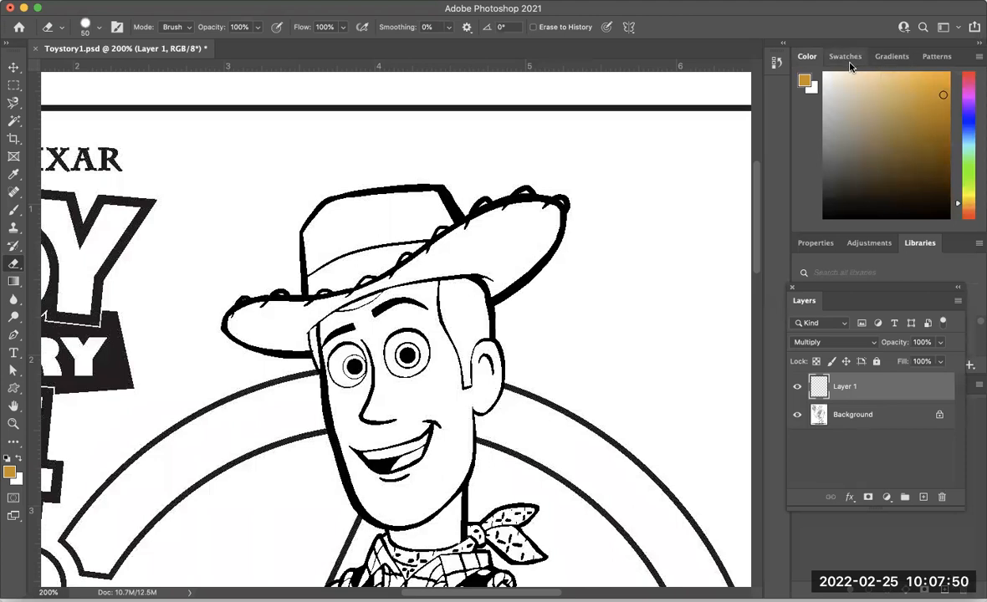
left_click(947, 131)
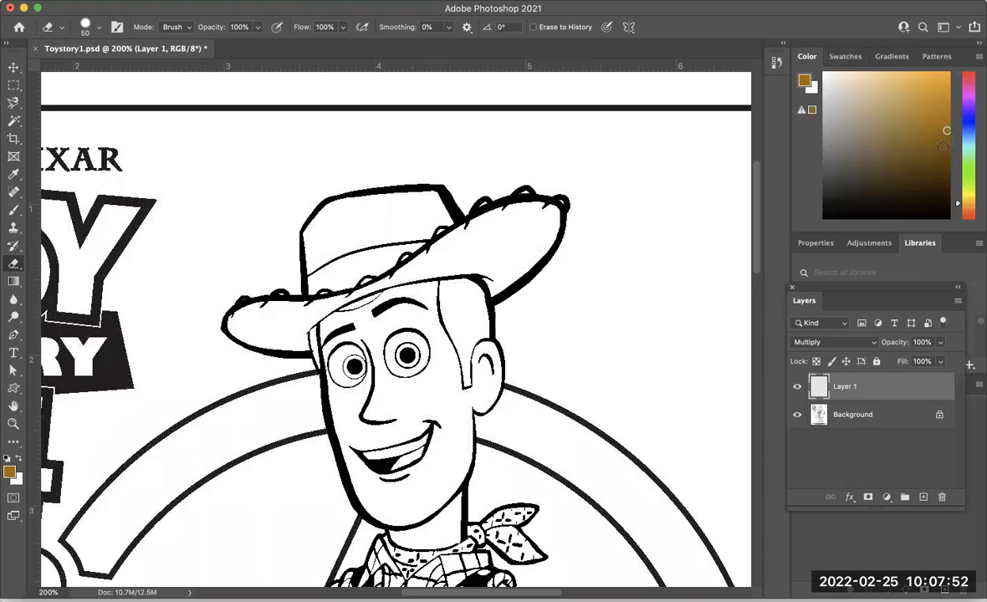
left_click(845, 57)
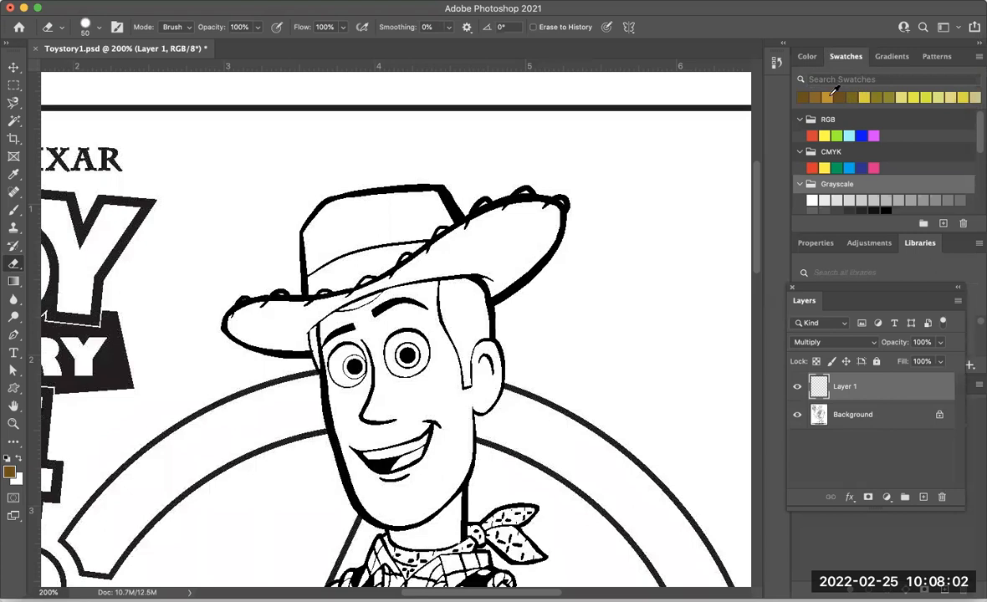
left_click(806, 57)
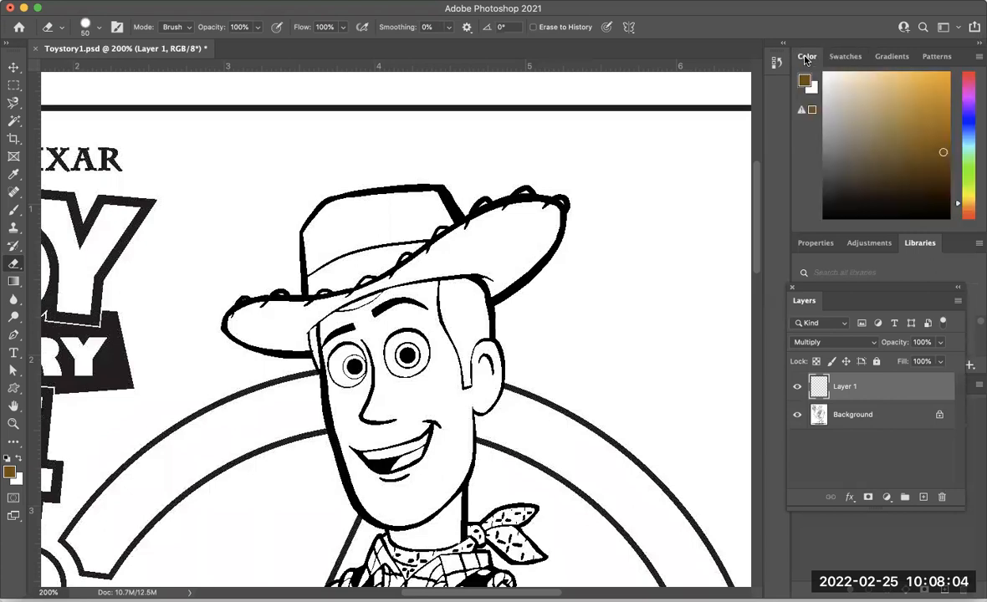
left_click(945, 129)
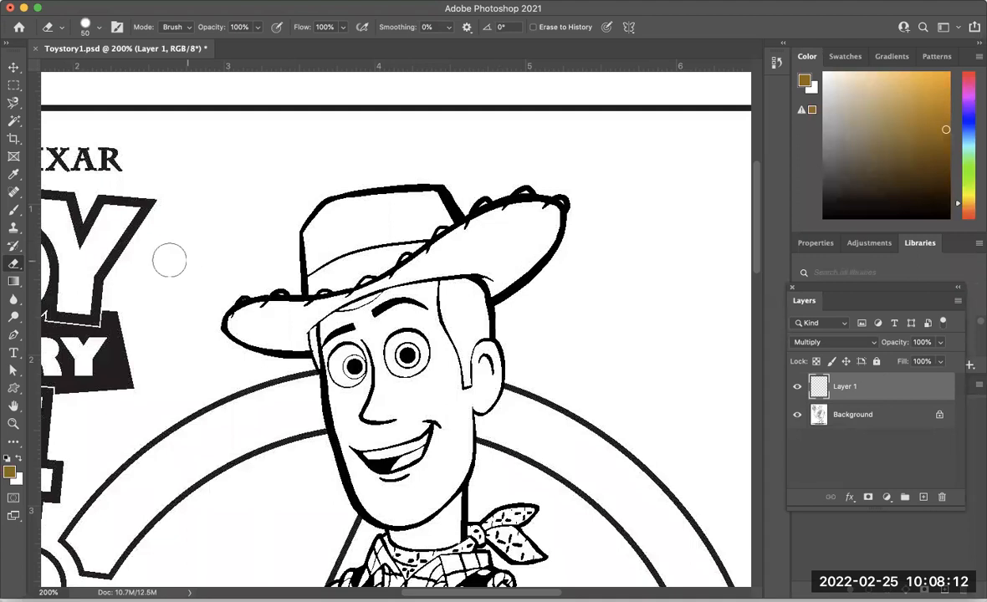
Step: Paint the larger upturned side of the hat's brim brown with the 38 px Brush and erase the overspill outside its outline
left_click(13, 209)
mouse_move(504, 231)
left_mouse_down()
mouse_move(443, 246)
mouse_move(425, 221)
mouse_move(493, 201)
mouse_move(540, 208)
mouse_move(533, 246)
mouse_move(459, 259)
mouse_move(423, 247)
mouse_move(443, 260)
mouse_move(393, 266)
mouse_move(427, 214)
mouse_move(506, 211)
mouse_move(503, 178)
mouse_move(510, 203)
mouse_move(495, 276)
mouse_move(455, 259)
mouse_move(494, 217)
mouse_move(477, 205)
mouse_move(474, 251)
mouse_move(412, 237)
mouse_move(398, 251)
mouse_move(468, 233)
mouse_move(466, 262)
left_mouse_up()
mouse_move(502, 294)
left_mouse_down()
mouse_move(520, 266)
mouse_move(543, 225)
left_mouse_up()
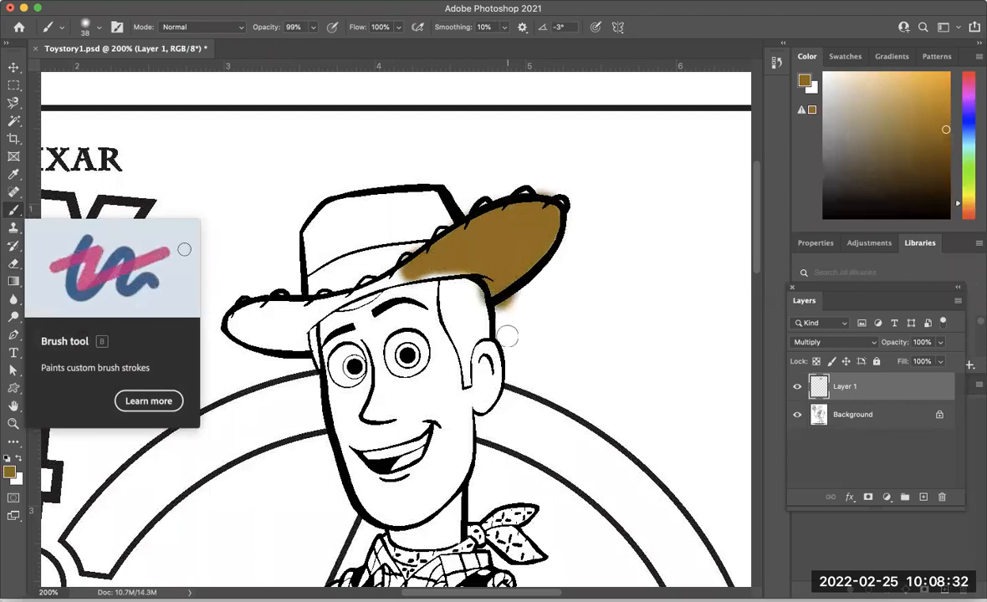
left_click(13, 264)
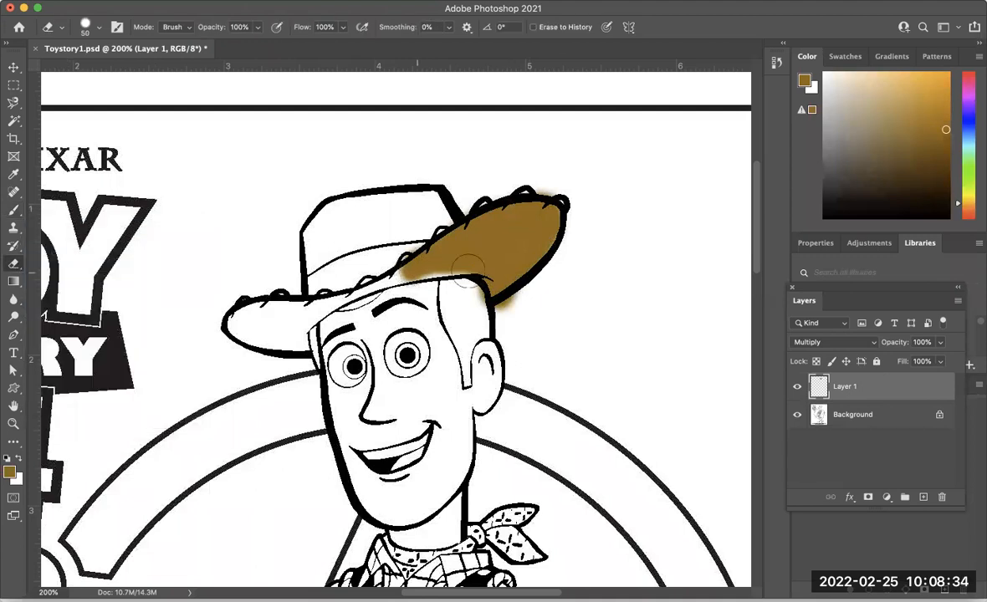
mouse_move(516, 296)
left_mouse_down()
mouse_move(522, 312)
mouse_move(511, 316)
left_mouse_up()
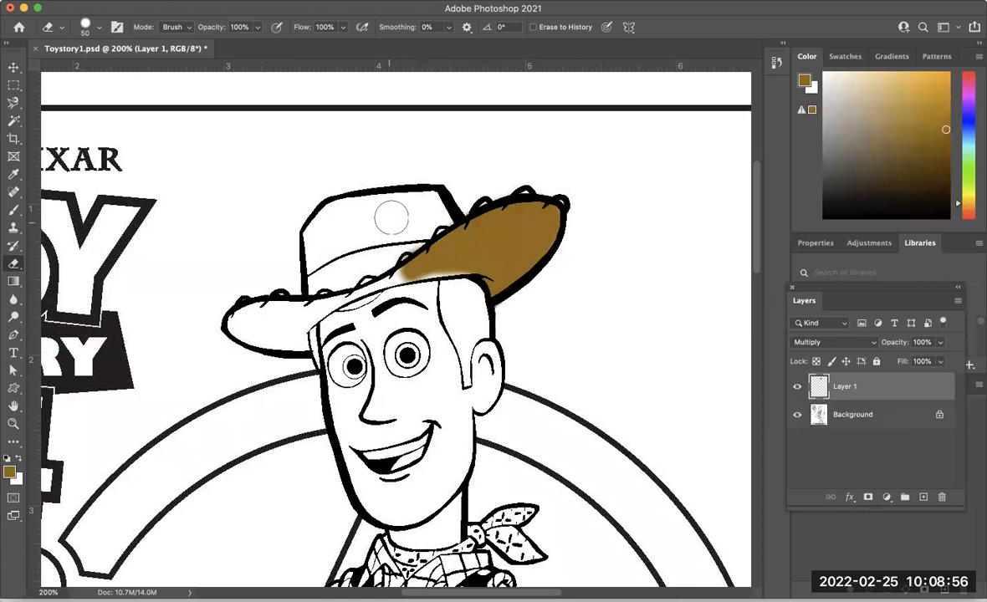
Step: Paint the hat's crown brown and erase the paint that spills past its upper outline
key("b")
mouse_move(356, 213)
left_mouse_down()
mouse_move(311, 233)
mouse_move(317, 253)
mouse_move(297, 201)
mouse_move(360, 188)
mouse_move(418, 198)
mouse_move(393, 186)
mouse_move(424, 230)
mouse_move(376, 216)
mouse_move(339, 249)
mouse_move(303, 259)
mouse_move(323, 279)
mouse_move(333, 247)
mouse_move(294, 237)
mouse_move(289, 219)
mouse_move(322, 277)
mouse_move(293, 264)
mouse_move(394, 201)
mouse_move(410, 212)
mouse_move(295, 209)
mouse_move(327, 214)
mouse_move(290, 245)
mouse_move(348, 234)
mouse_move(393, 186)
mouse_move(429, 197)
mouse_move(389, 214)
left_mouse_up()
key("e")
mouse_move(393, 167)
left_mouse_down()
mouse_move(430, 165)
mouse_move(331, 180)
mouse_move(307, 201)
left_mouse_up()
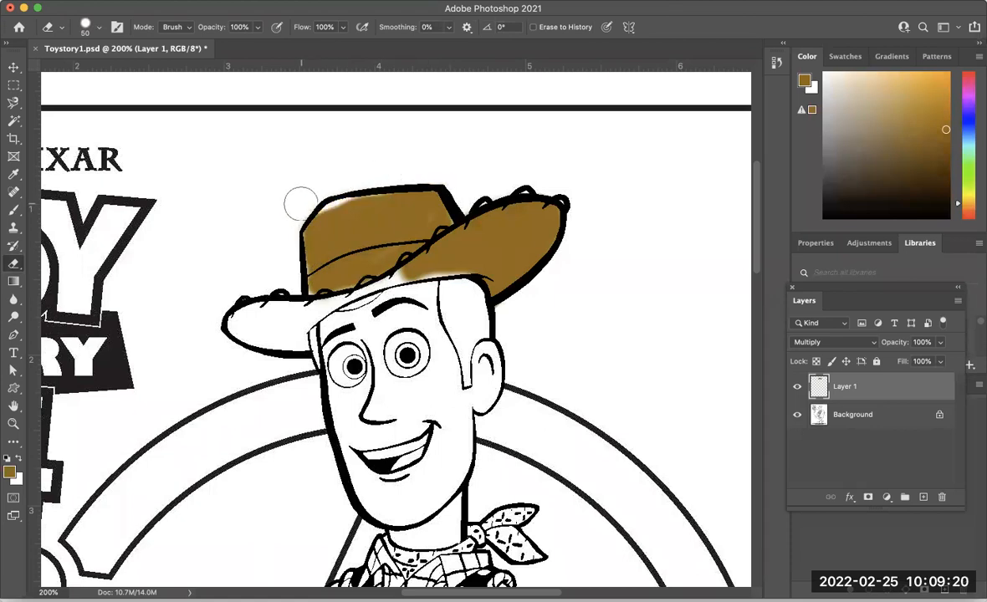
Step: Fill the gap along the crown's upper edge and paint the rest of the brim in the same brown
key("b")
mouse_move(364, 211)
left_mouse_down()
mouse_move(312, 198)
mouse_move(412, 195)
left_mouse_up()
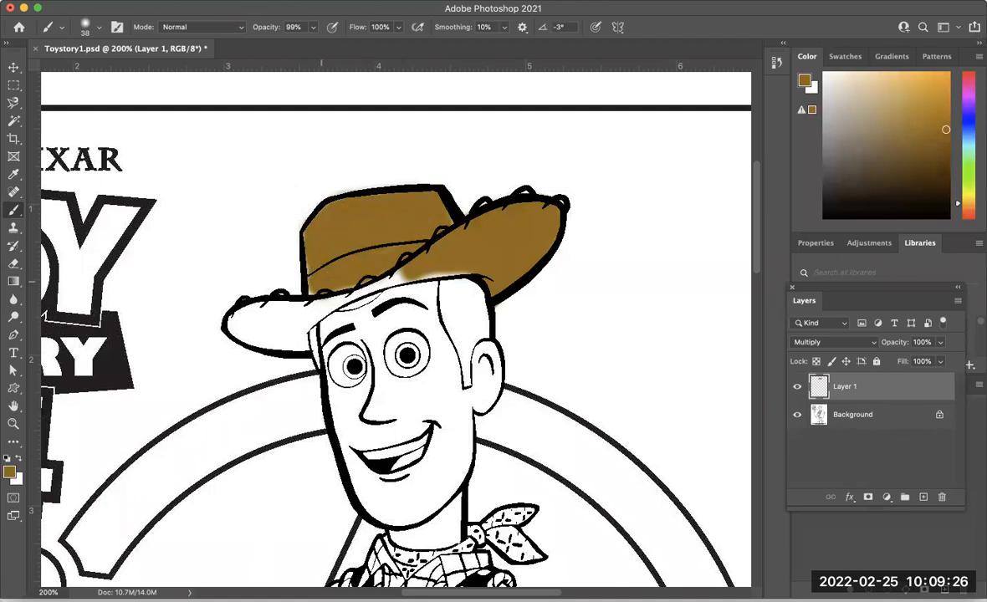
mouse_move(330, 308)
left_mouse_down()
mouse_move(256, 311)
mouse_move(242, 323)
mouse_move(293, 340)
mouse_move(278, 328)
mouse_move(297, 320)
mouse_move(245, 316)
mouse_move(327, 305)
mouse_move(368, 286)
mouse_move(370, 270)
mouse_move(431, 272)
left_mouse_up()
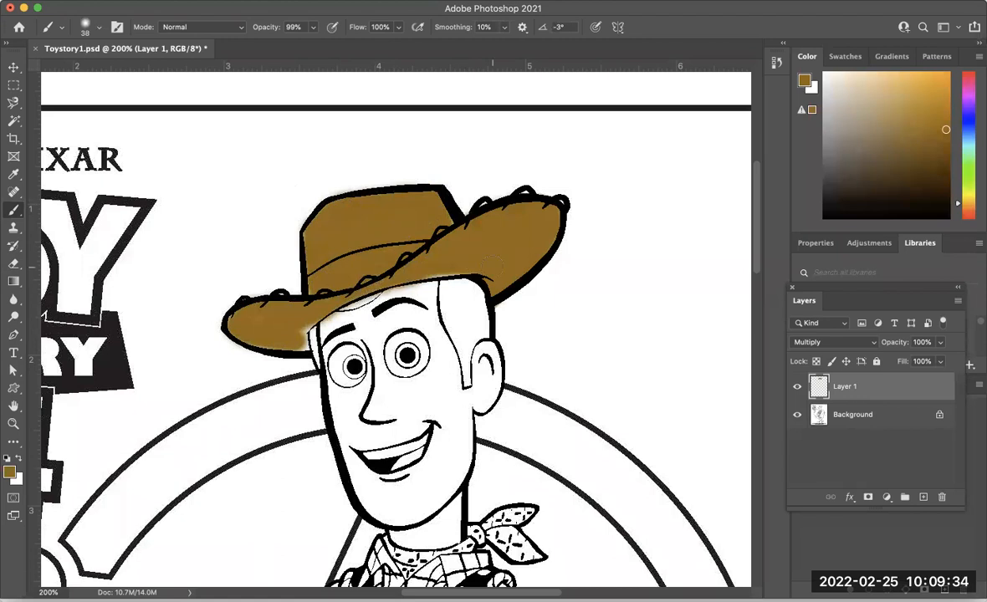
left_click_drag(281, 309, 287, 311)
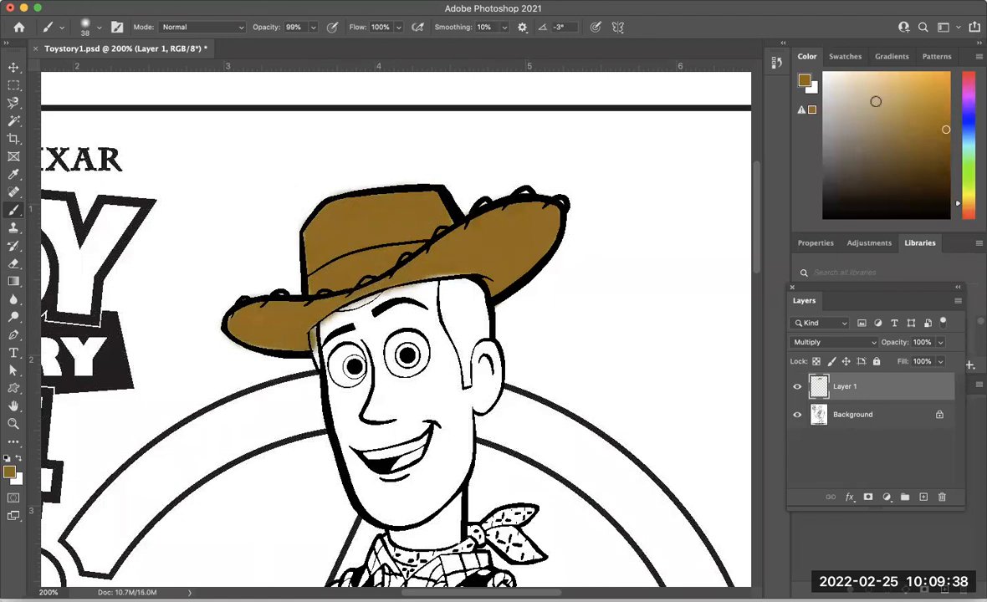
Step: Paint a light tan highlight along the crown's upper edge with the Brush reduced to 15 px
left_click(888, 79)
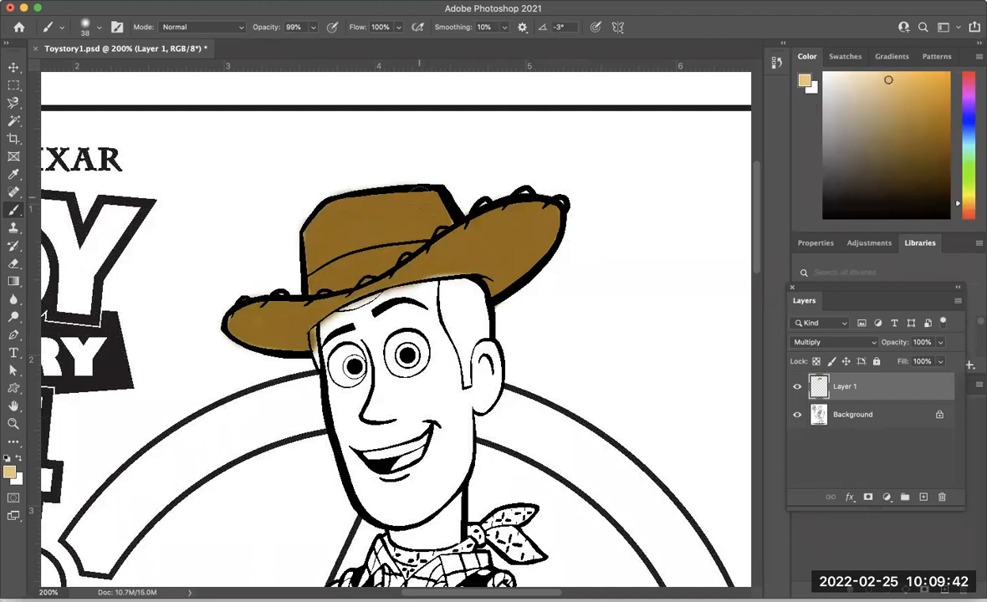
key("bracketleft")
key("bracketleft")
key("bracketleft")
left_click_drag(436, 194, 345, 196)
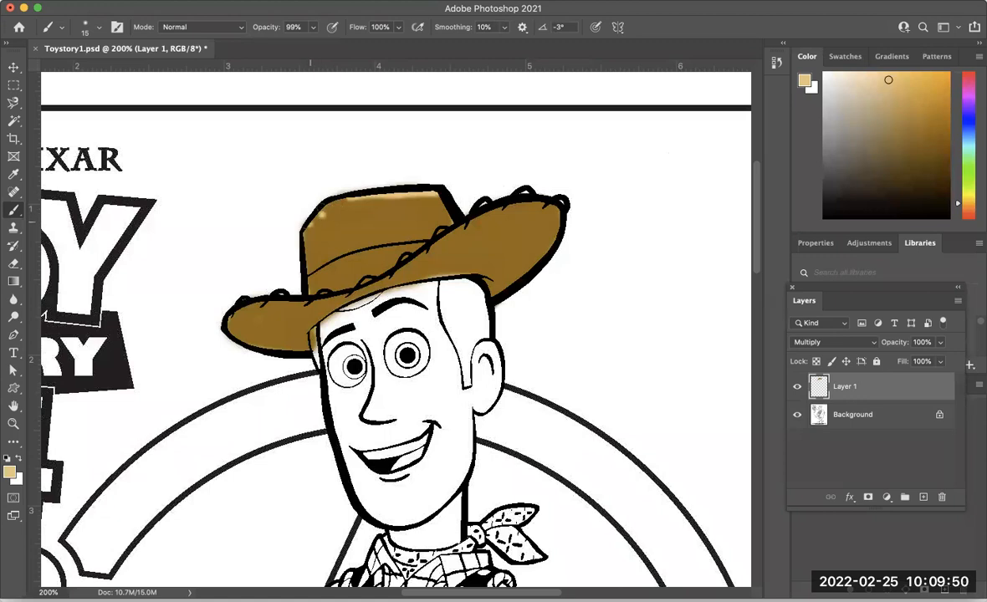
mouse_move(348, 199)
left_mouse_down()
mouse_move(301, 237)
mouse_move(325, 199)
left_mouse_up()
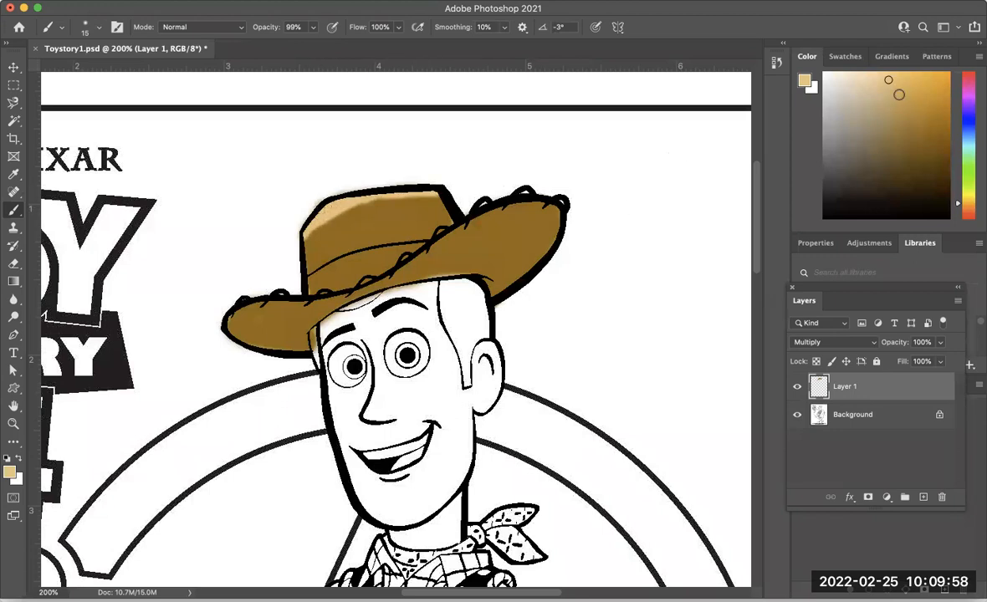
Step: Try dark brown shading on the hat band with the 15 px Brush
left_click(941, 163)
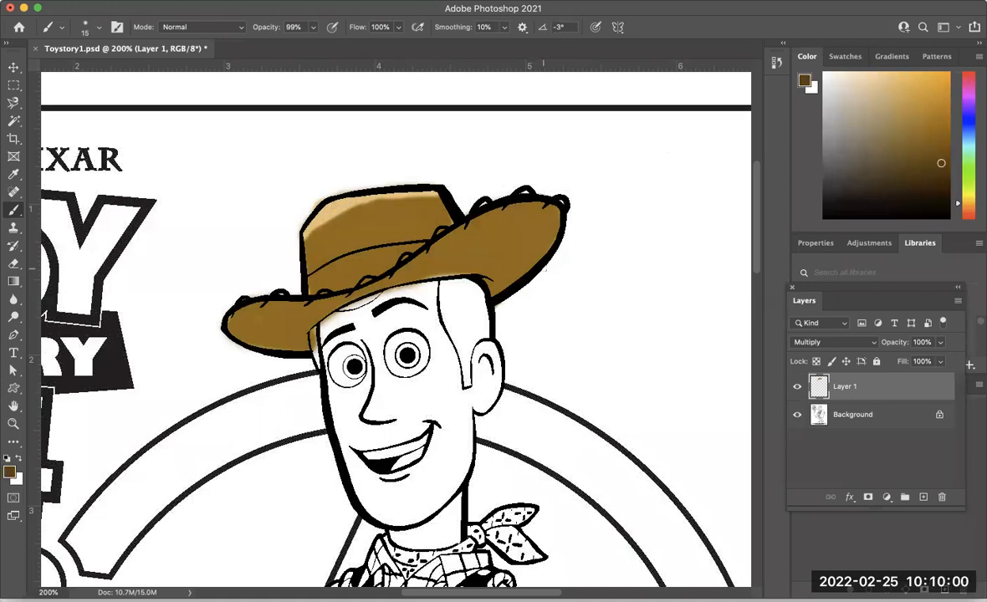
mouse_move(351, 273)
left_mouse_down()
mouse_move(328, 279)
mouse_move(335, 268)
mouse_move(284, 266)
mouse_move(333, 256)
left_mouse_up()
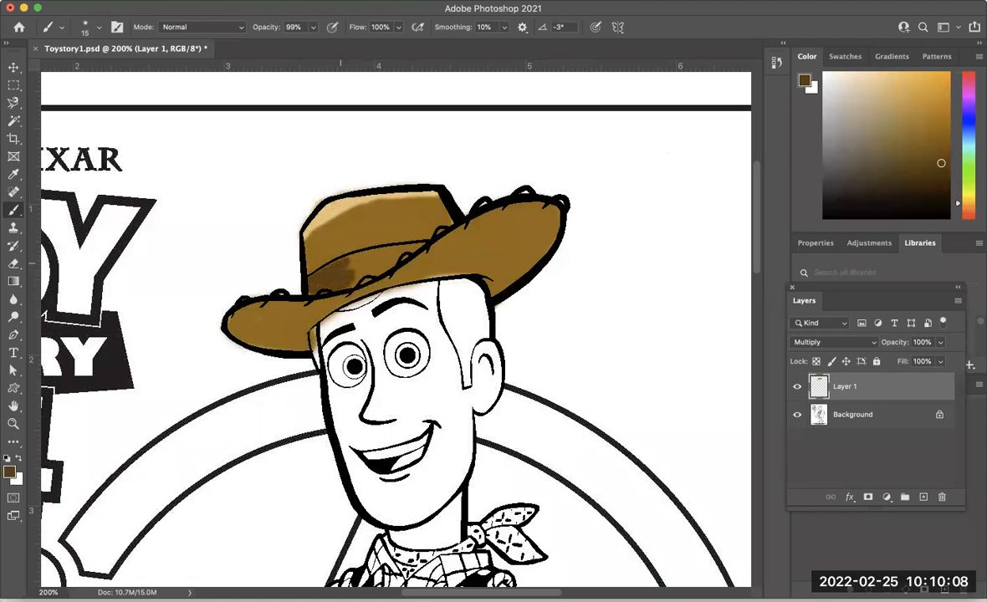
Step: Erase the brown overspill below the brim on the forehead and beside the face at 500% zoom
scroll(352, 266, "up", 5)
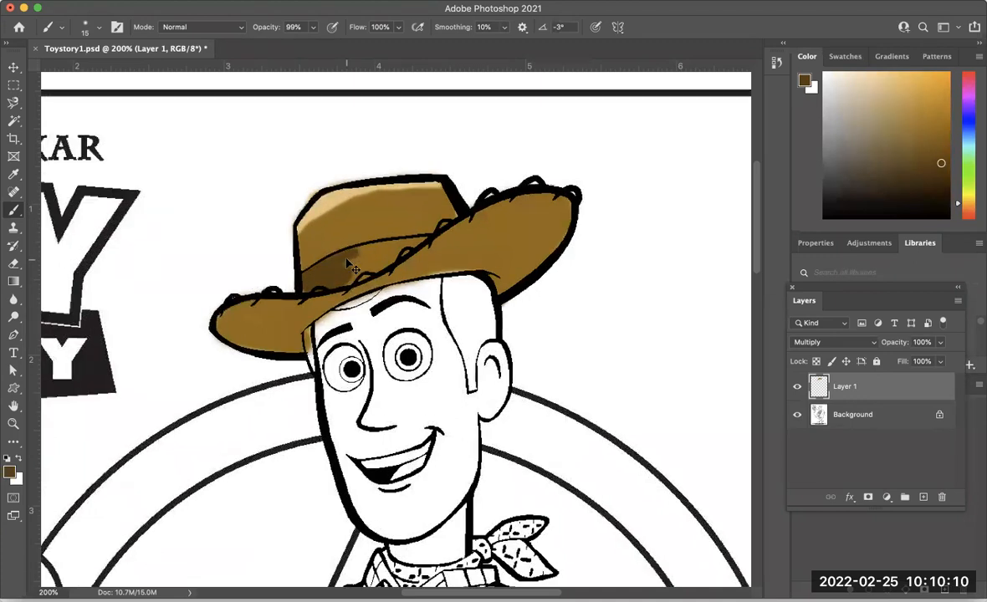
scroll(348, 258, "up", 3)
scroll(348, 259, "left", 3)
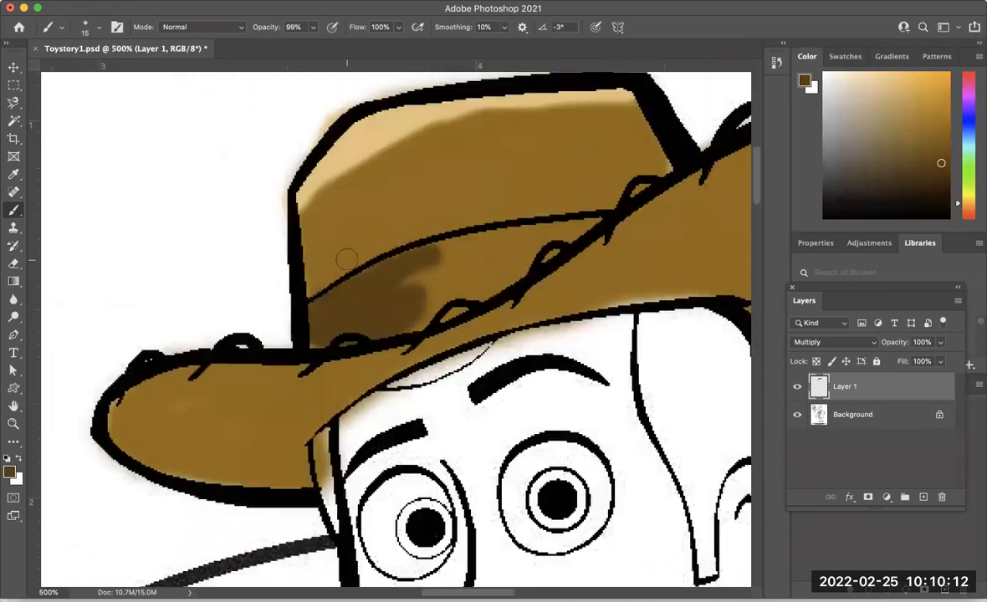
scroll(385, 219, "up", 2)
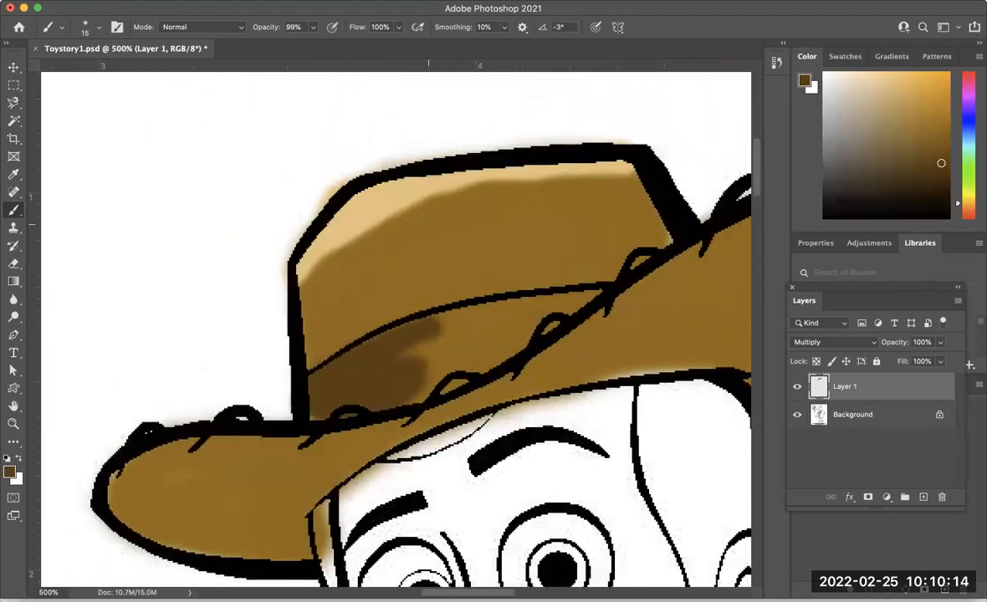
key("e")
mouse_move(604, 429)
left_mouse_down()
mouse_move(428, 473)
mouse_move(356, 514)
mouse_move(362, 529)
mouse_move(336, 501)
left_mouse_up()
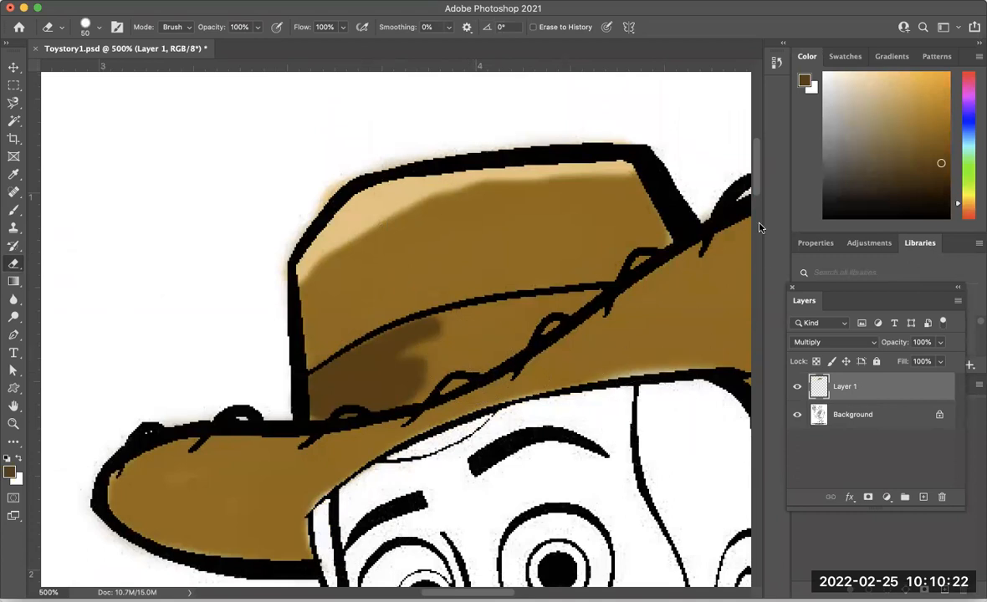
Step: Touch up the brim's lower edge with the recently used hat brown and erase the overspill around the hat's outline
left_click(845, 56)
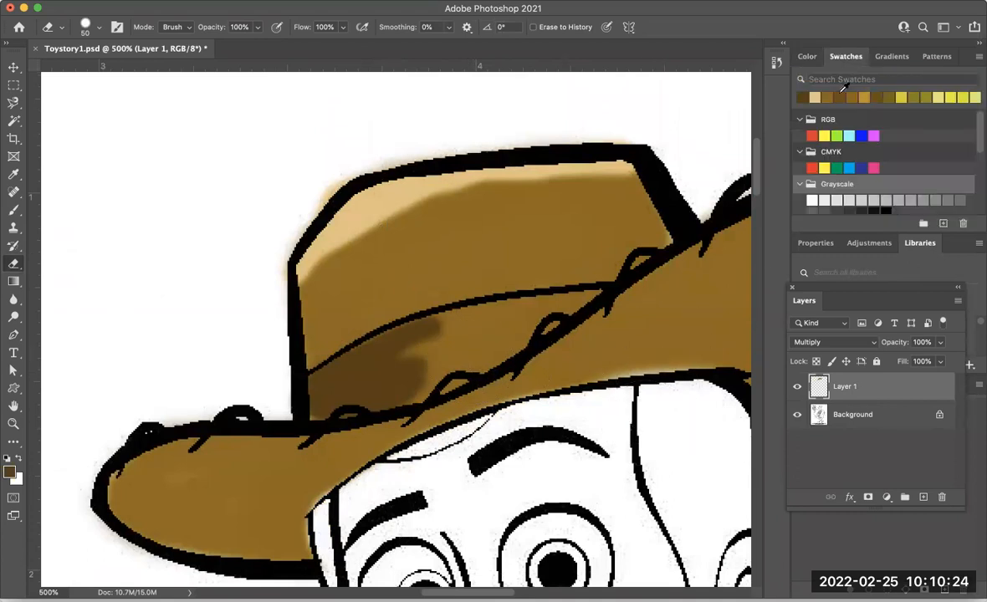
left_click(679, 333)
key("super+z")
key("b")
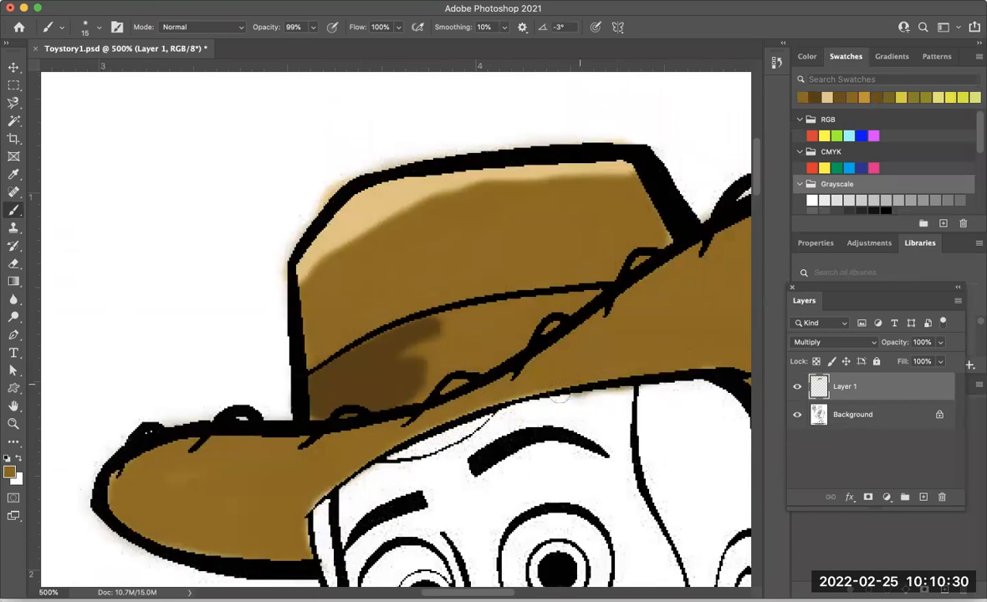
key("e")
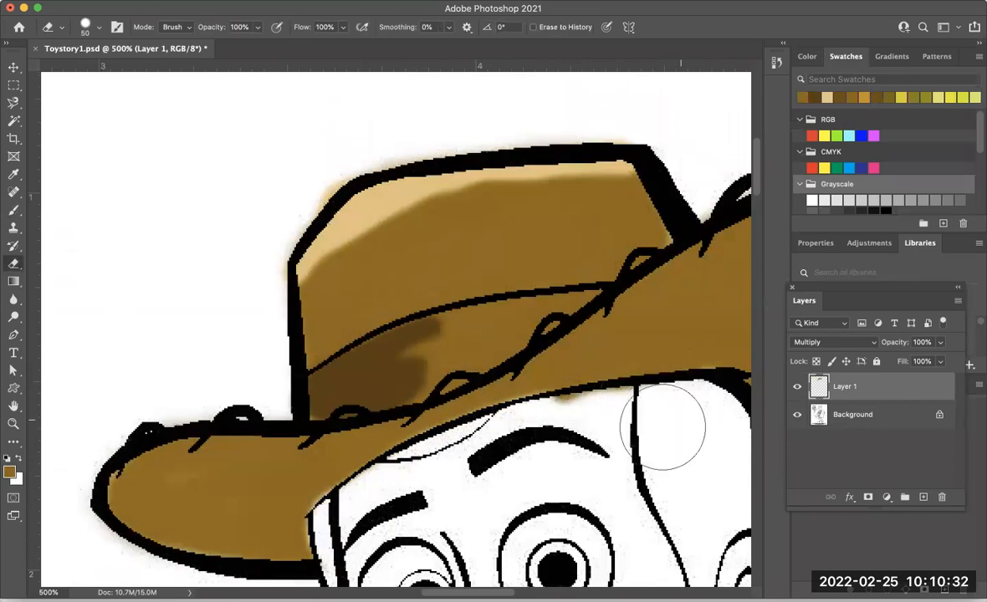
left_click_drag(546, 441, 655, 421)
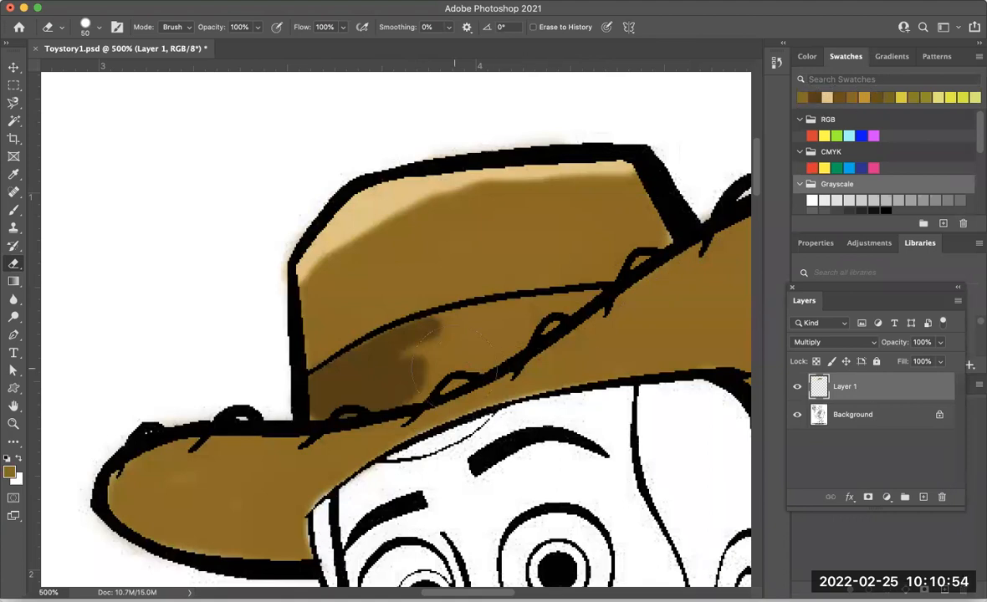
Step: Paint over the crown's dark shading and tan highlight with the hat brown, and erase the overspill outside the crown's outline
key("b")
mouse_move(390, 338)
left_mouse_down()
mouse_move(377, 351)
mouse_move(389, 311)
mouse_move(404, 342)
mouse_move(317, 376)
mouse_move(324, 403)
mouse_move(368, 373)
mouse_move(335, 358)
mouse_move(352, 377)
mouse_move(377, 365)
mouse_move(330, 378)
left_mouse_up()
mouse_move(370, 407)
left_mouse_down()
mouse_move(401, 358)
mouse_move(380, 332)
mouse_move(552, 302)
left_mouse_up()
mouse_move(568, 156)
left_mouse_down()
mouse_move(581, 159)
mouse_move(338, 219)
mouse_move(281, 250)
mouse_move(335, 191)
mouse_move(401, 190)
mouse_move(443, 172)
mouse_move(430, 194)
mouse_move(380, 184)
mouse_move(471, 174)
mouse_move(397, 167)
mouse_move(266, 243)
mouse_move(524, 144)
mouse_move(568, 144)
mouse_move(571, 172)
left_mouse_up()
key("e")
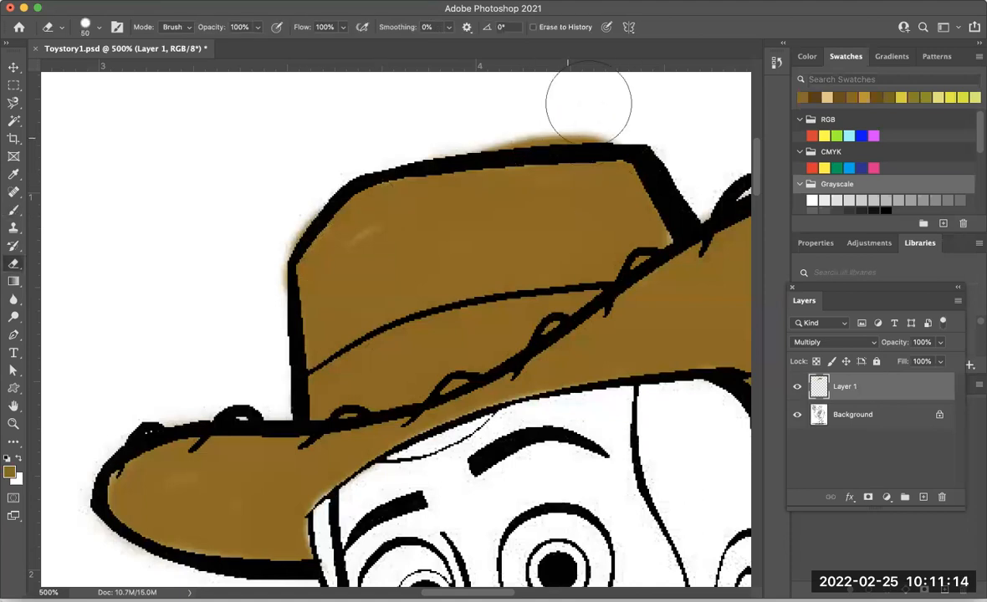
mouse_move(593, 112)
left_mouse_down()
mouse_move(602, 119)
mouse_move(364, 163)
mouse_move(314, 192)
mouse_move(264, 244)
mouse_move(262, 284)
left_mouse_up()
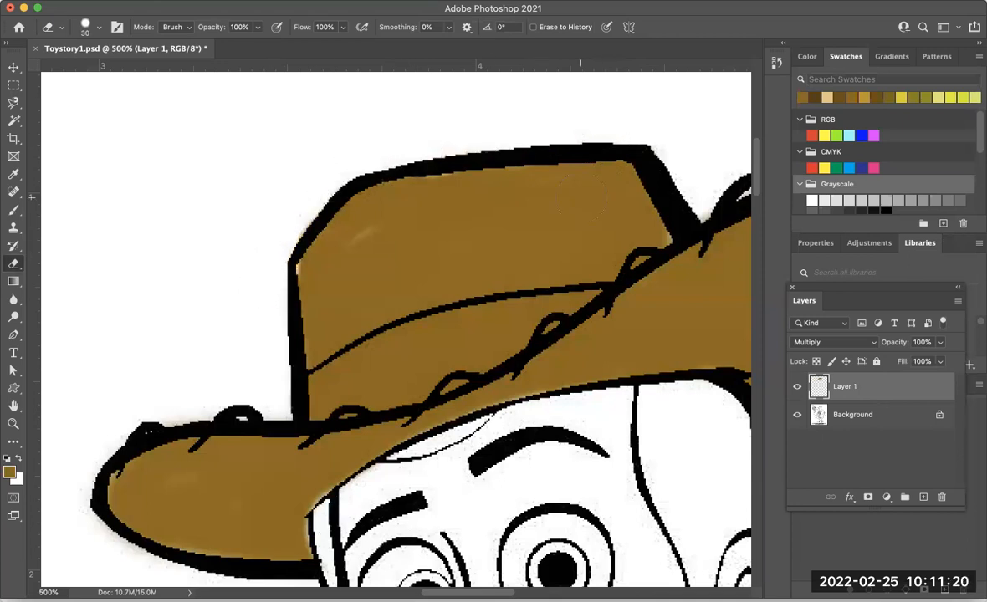
Step: Repaint the crown's highlight with the recently used light tan at 300% zoom and erase the overspill above the crown
scroll(608, 140, "down", 4)
key("super+minus")
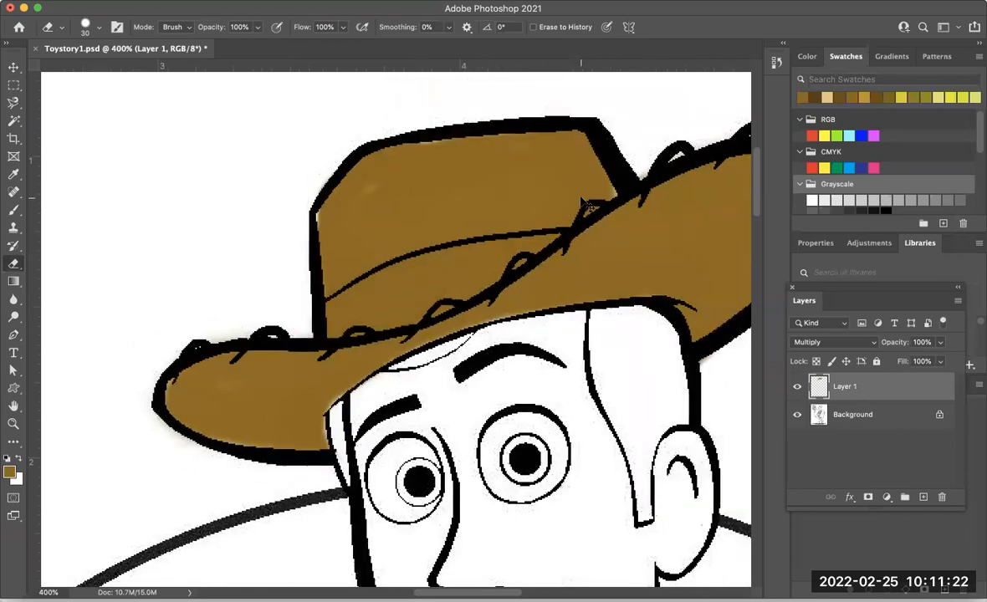
key("super+minus")
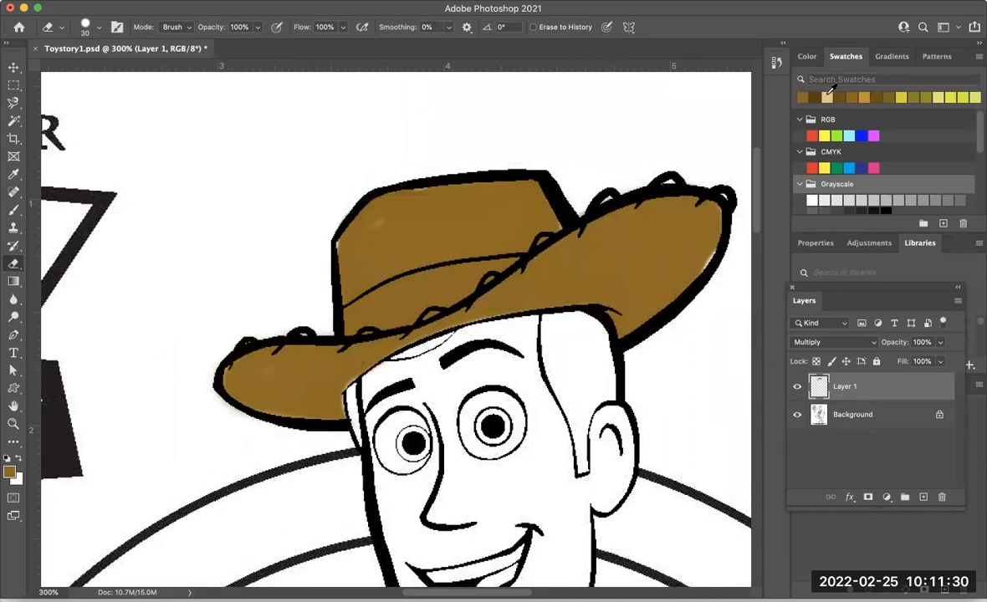
left_click(827, 95)
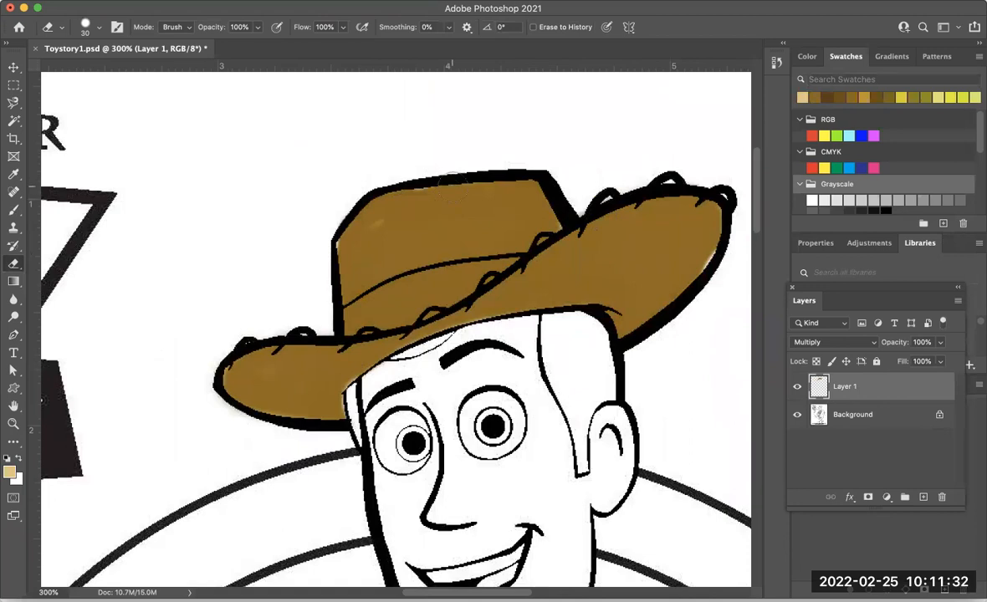
key("b")
mouse_move(452, 192)
left_mouse_down()
mouse_move(358, 230)
mouse_move(431, 191)
mouse_move(407, 197)
mouse_move(359, 243)
mouse_move(395, 202)
mouse_move(346, 250)
mouse_move(392, 198)
mouse_move(356, 238)
mouse_move(397, 195)
mouse_move(421, 191)
mouse_move(369, 208)
mouse_move(335, 261)
mouse_move(379, 209)
mouse_move(526, 172)
left_mouse_up()
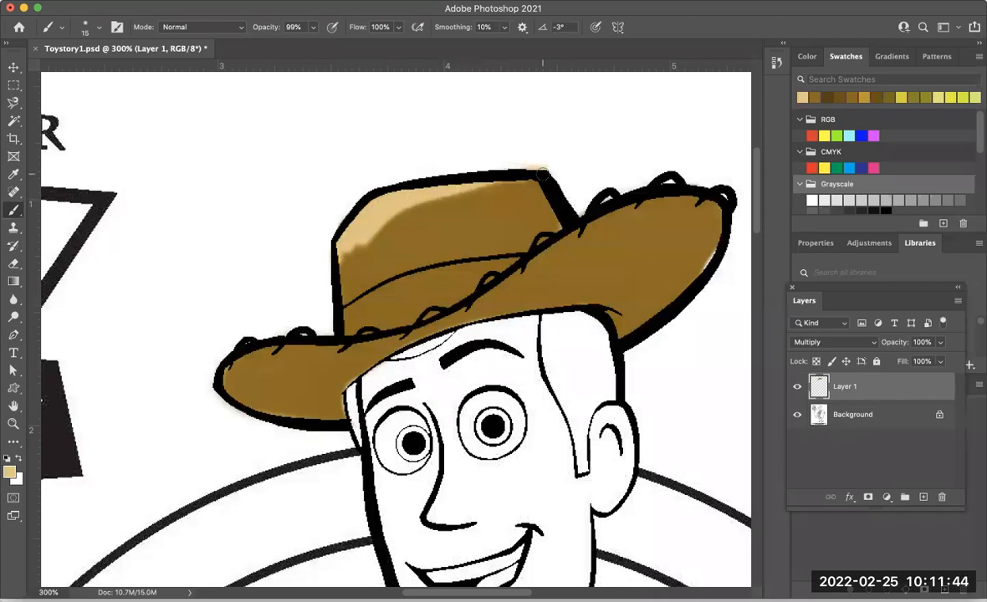
key("e")
left_click_drag(543, 156, 445, 155)
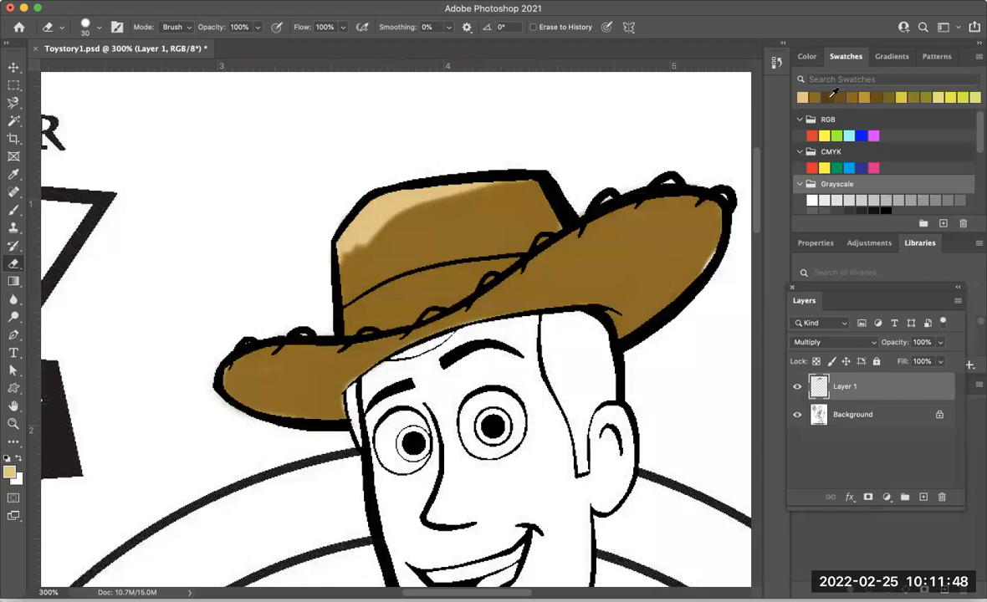
Step: Touch up the brim's edge and smooth the highlight's lower boundary with the recently used hat brown, undoing a stray Eraser stroke
left_click(814, 97)
left_click_drag(709, 226, 687, 288)
key("ctrl+z")
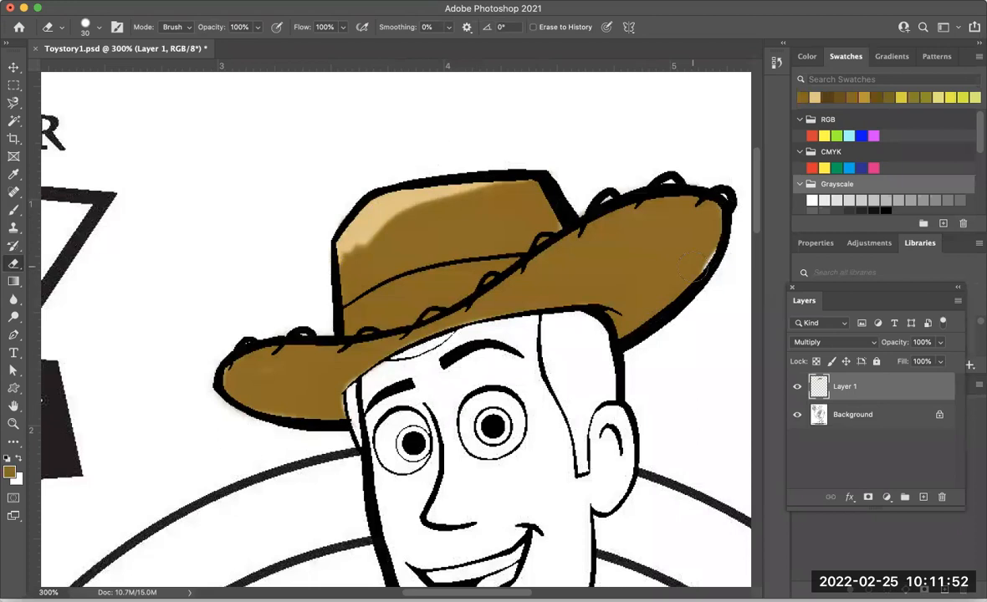
key("b")
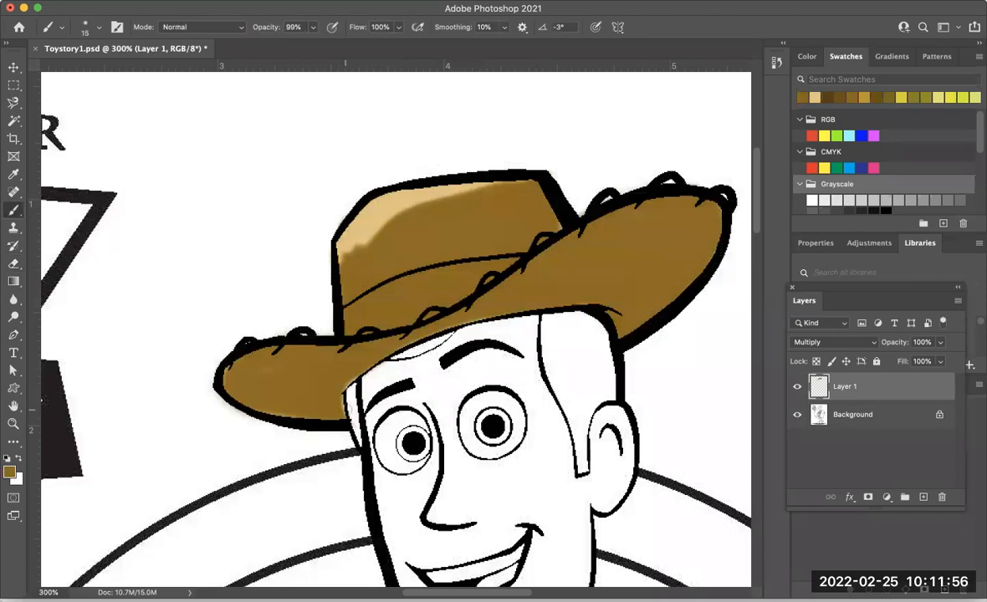
mouse_move(347, 222)
left_mouse_down()
mouse_move(316, 247)
mouse_move(395, 224)
mouse_move(387, 194)
mouse_move(443, 177)
mouse_move(532, 184)
mouse_move(489, 237)
left_mouse_up()
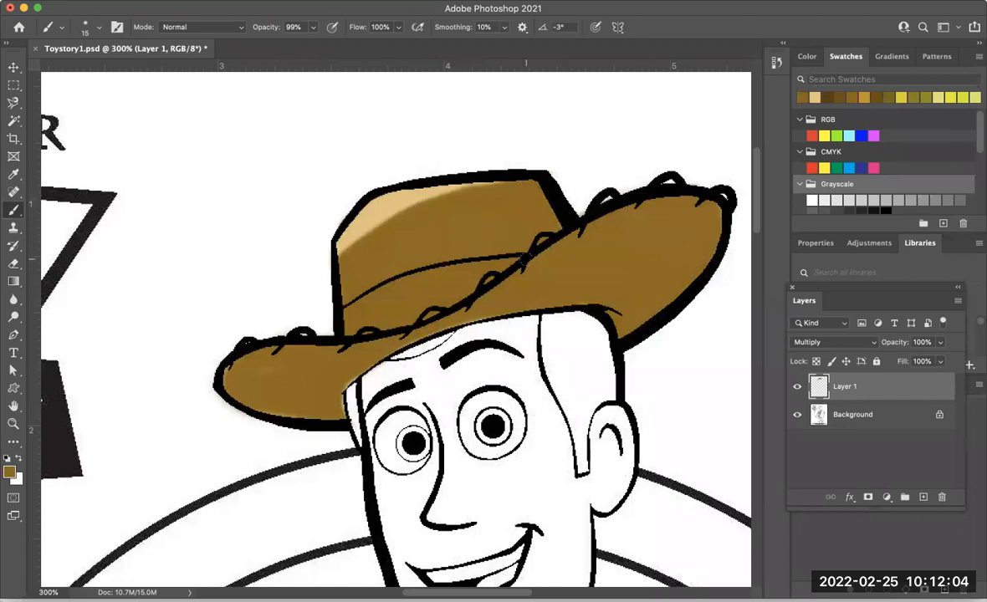
Step: Fit the whole drawing in view and check the Colorize Line Art assignment's steps in Chrome, returning to Photoshop
key("super+0")
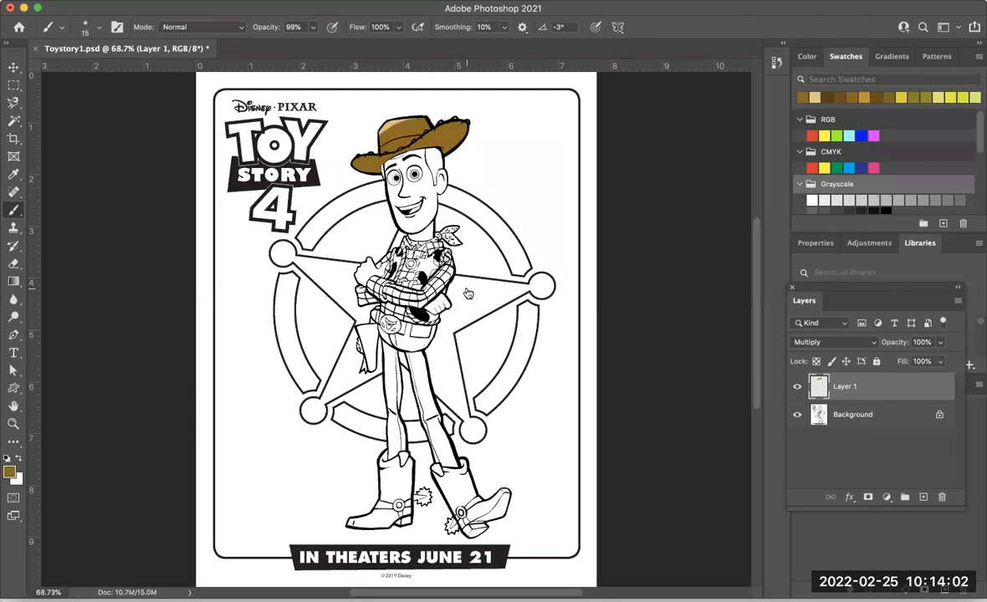
key("super+Tab")
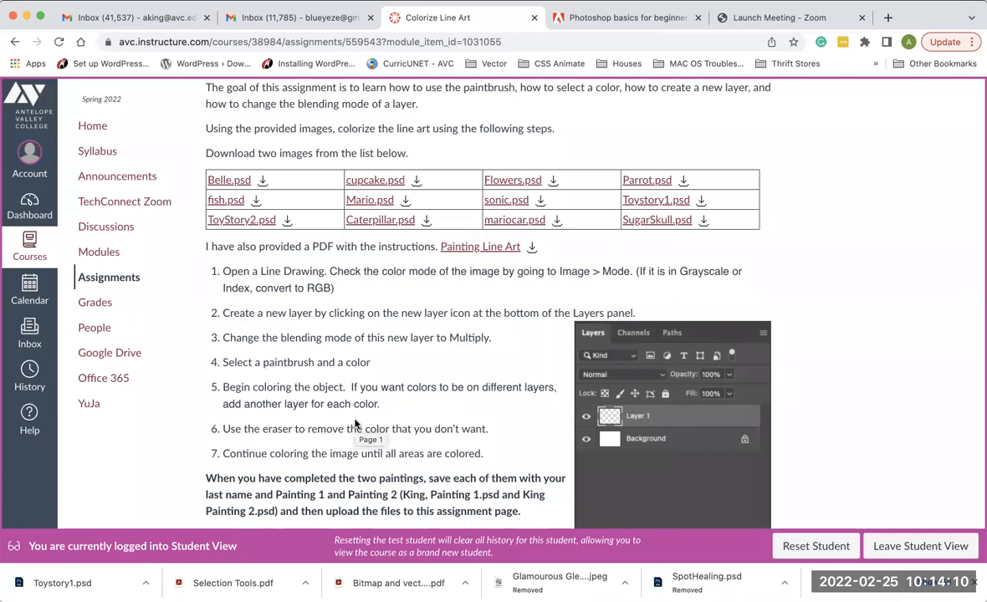
key("super+Tab")
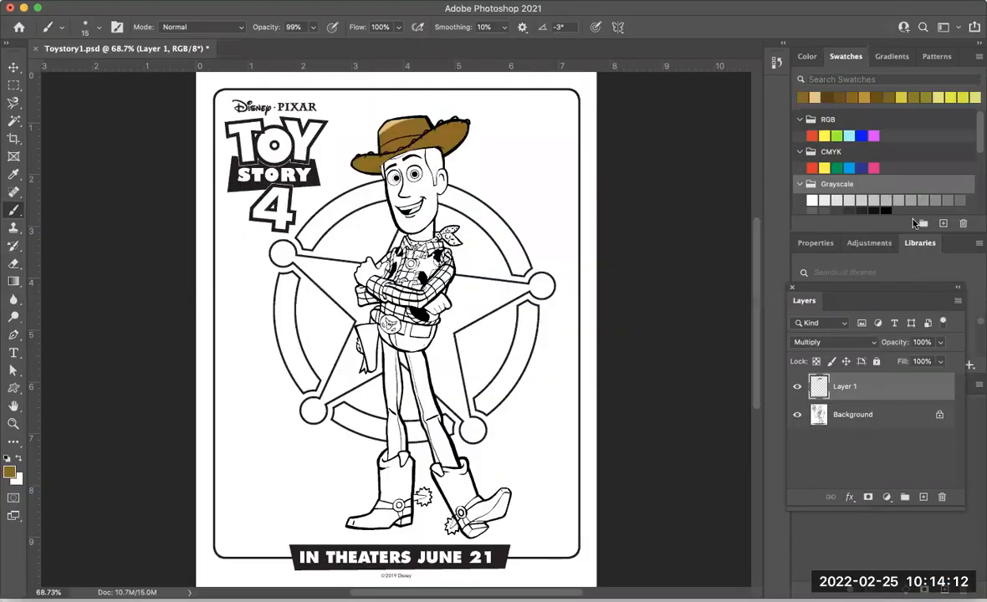
Step: Pick a light tan foreground colour from the orange colour field
left_click(808, 56)
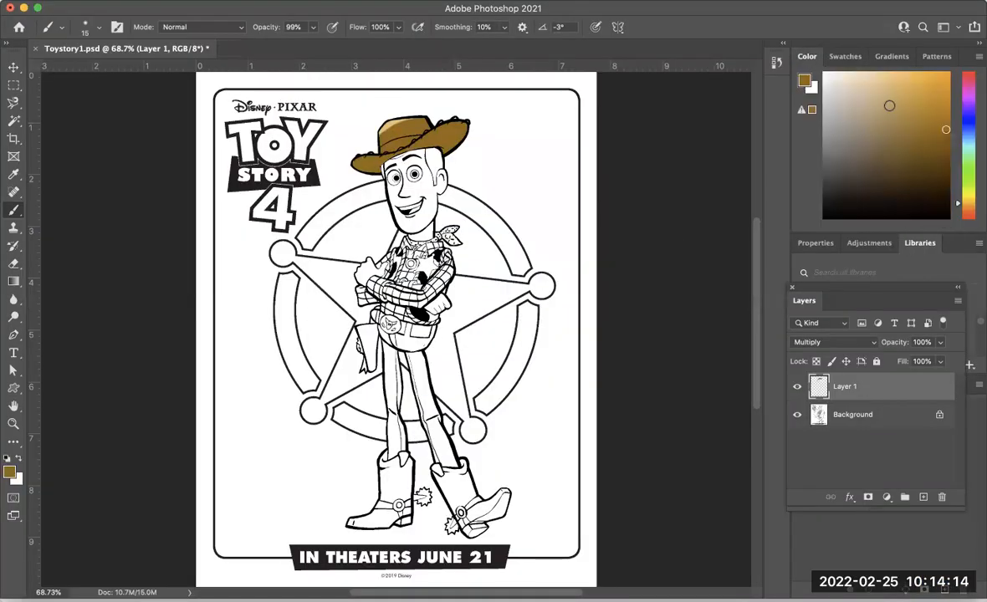
left_click(845, 57)
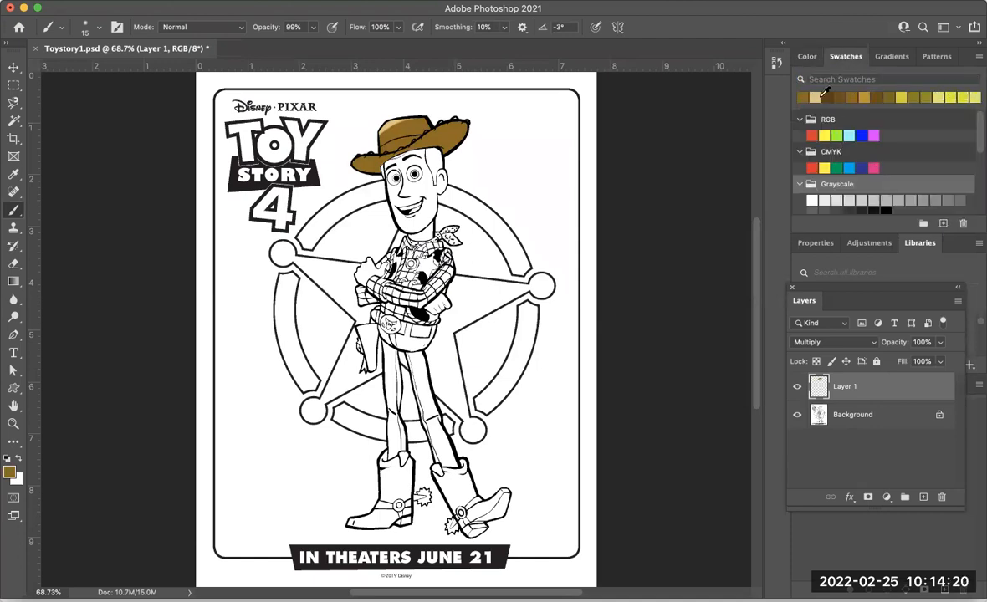
left_click(807, 57)
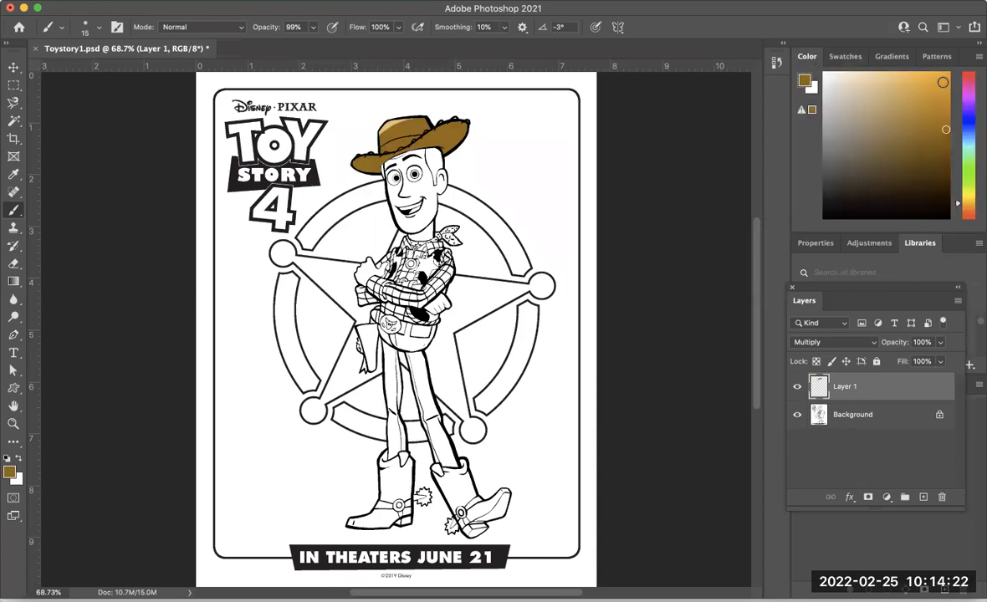
left_click(863, 90)
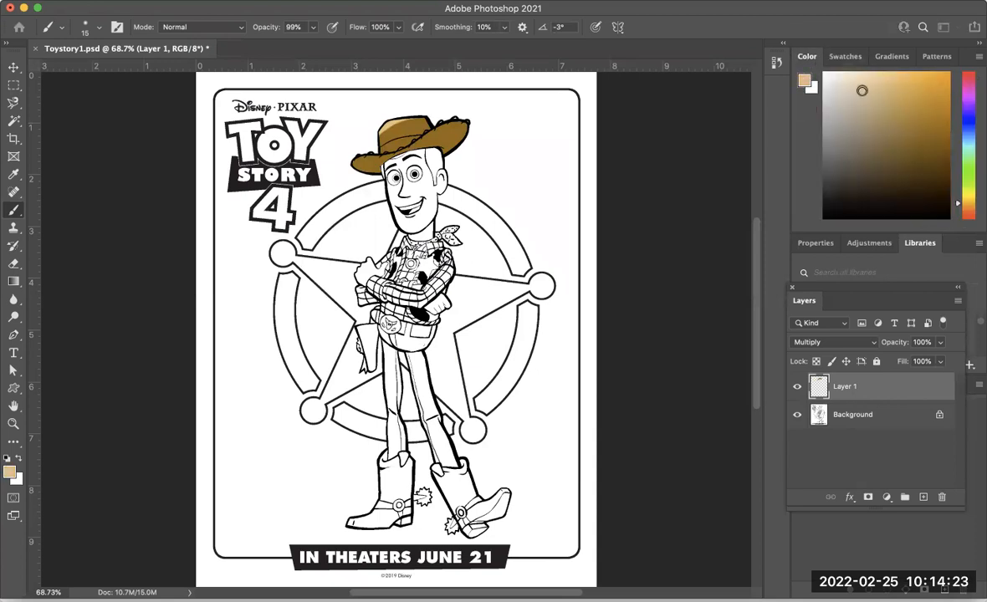
Step: Shift the foreground colour's hue through blue to purple, try several purple shades, and choose a pale lavender
left_click(963, 147)
left_click(964, 113)
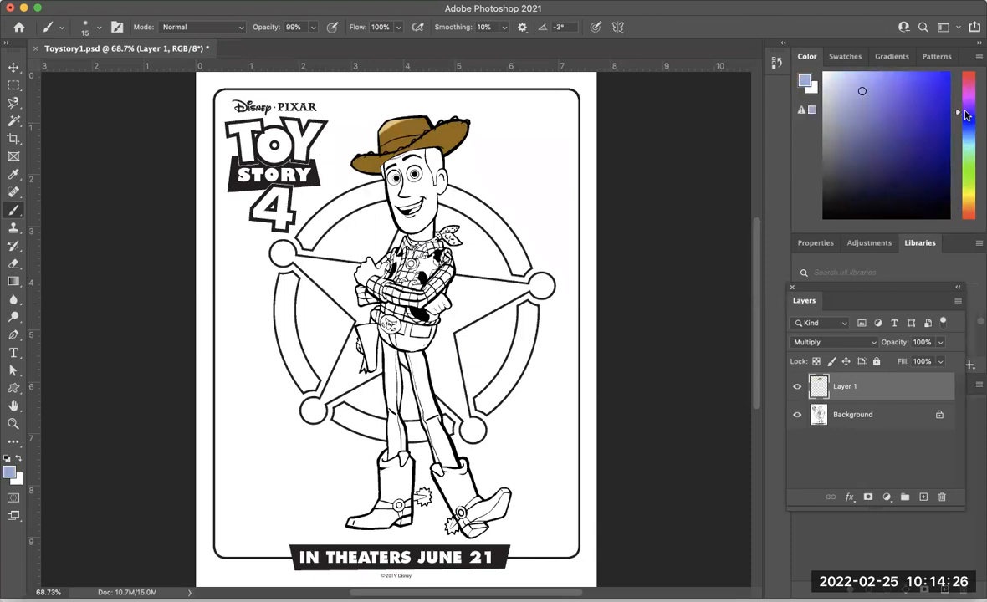
left_click(965, 96)
left_click(937, 85)
left_click(904, 131)
left_click(859, 158)
left_click(932, 180)
left_click(848, 87)
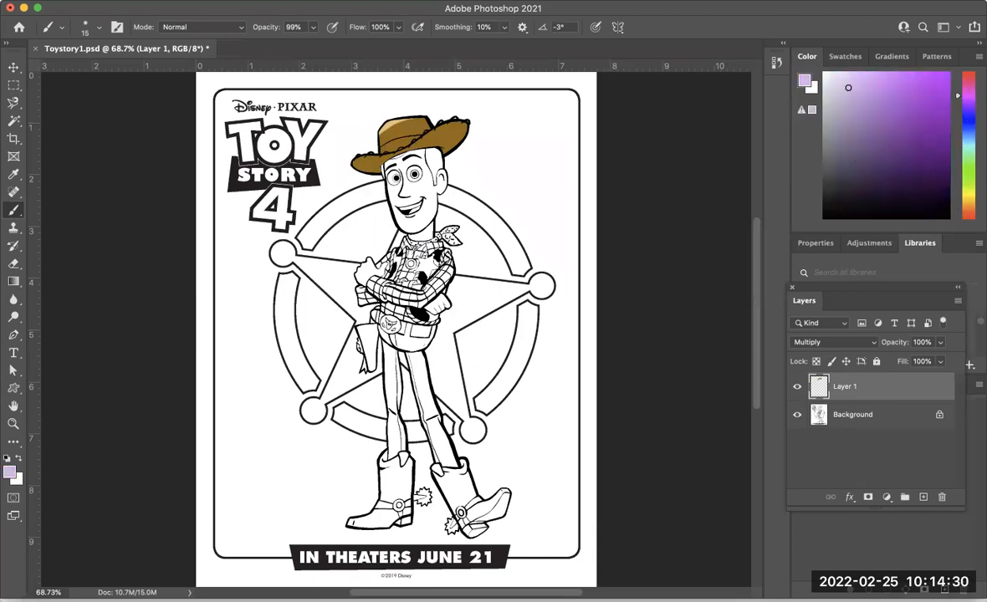